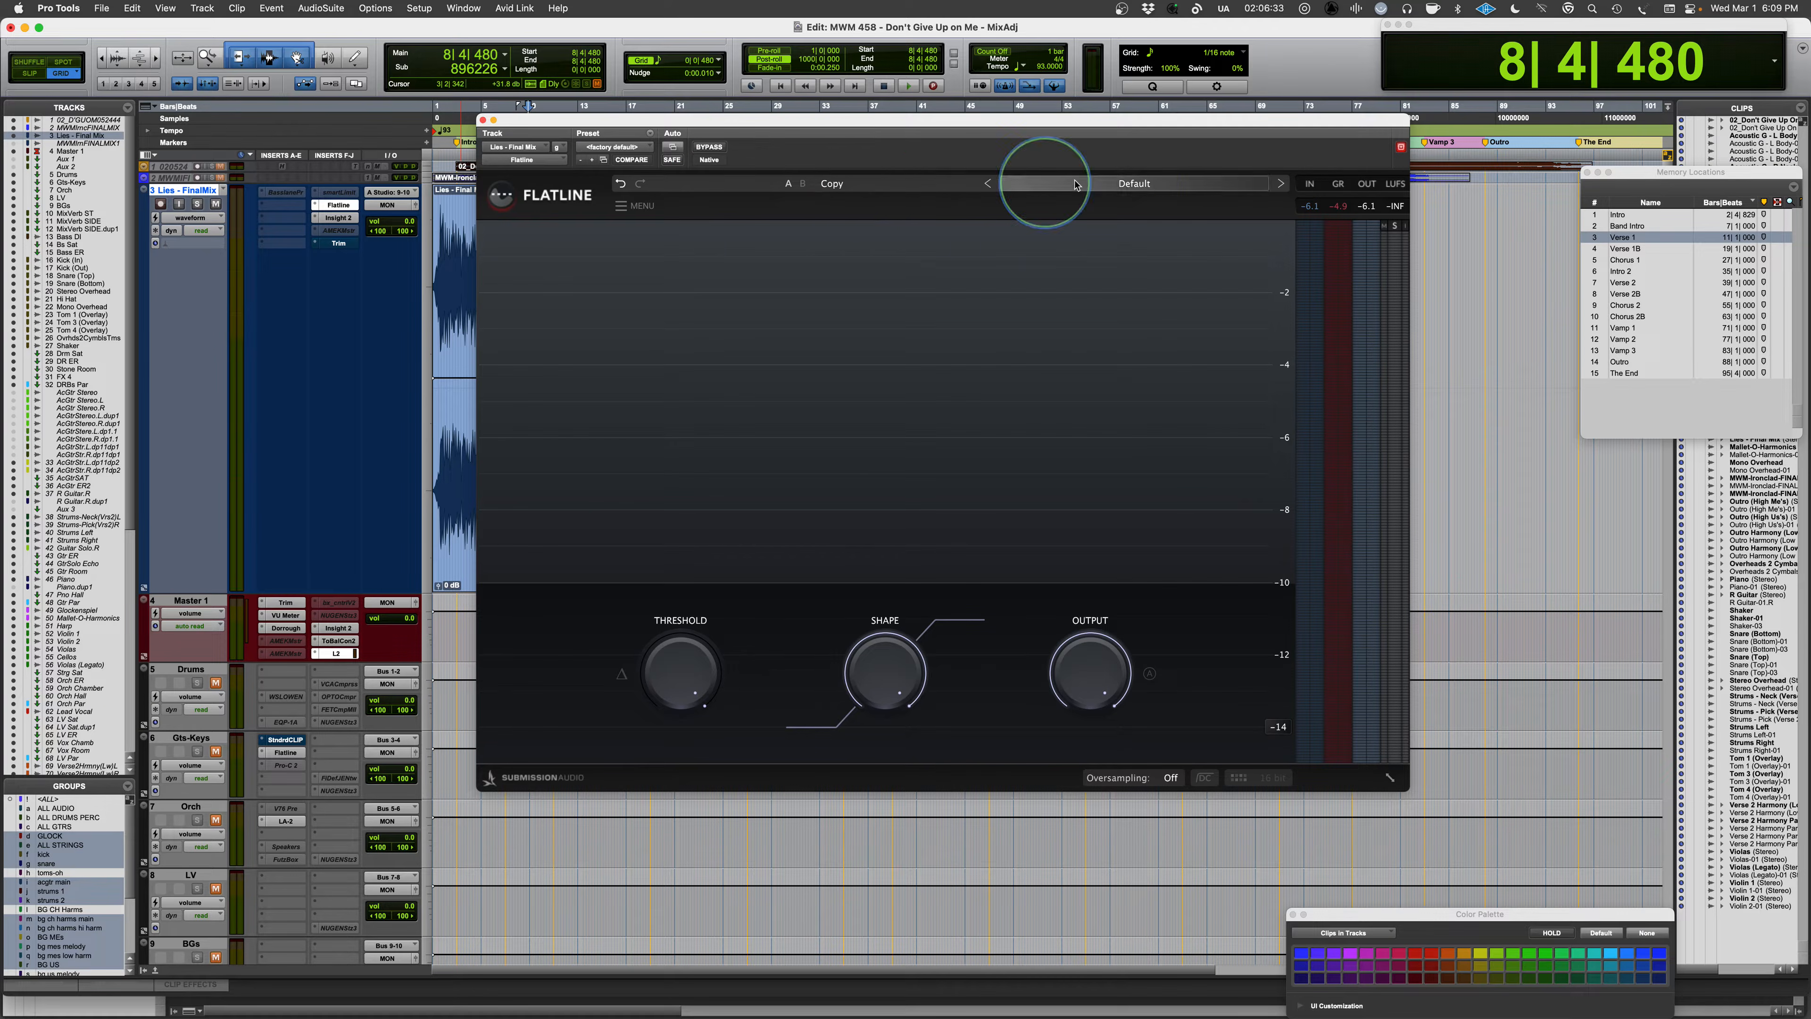
- Look through Flatline's general options and its LUFS meter modes, including Short-Term Mode
click(619, 209)
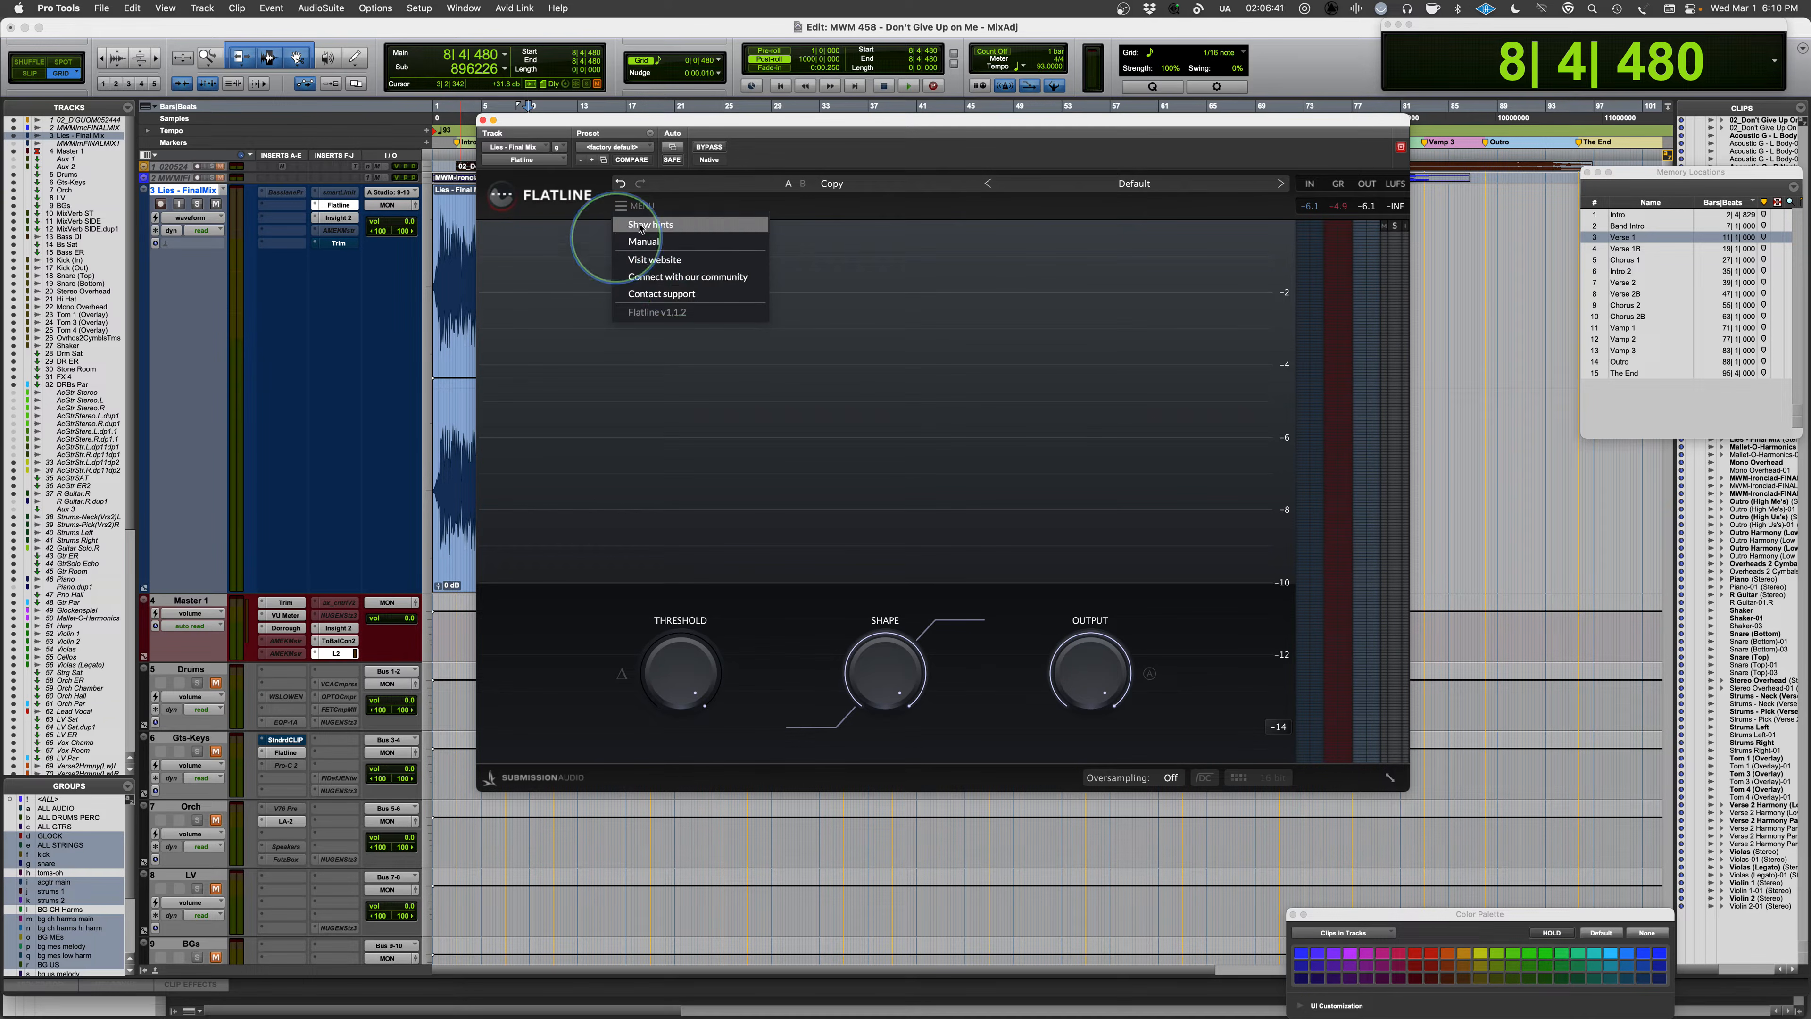
click(849, 121)
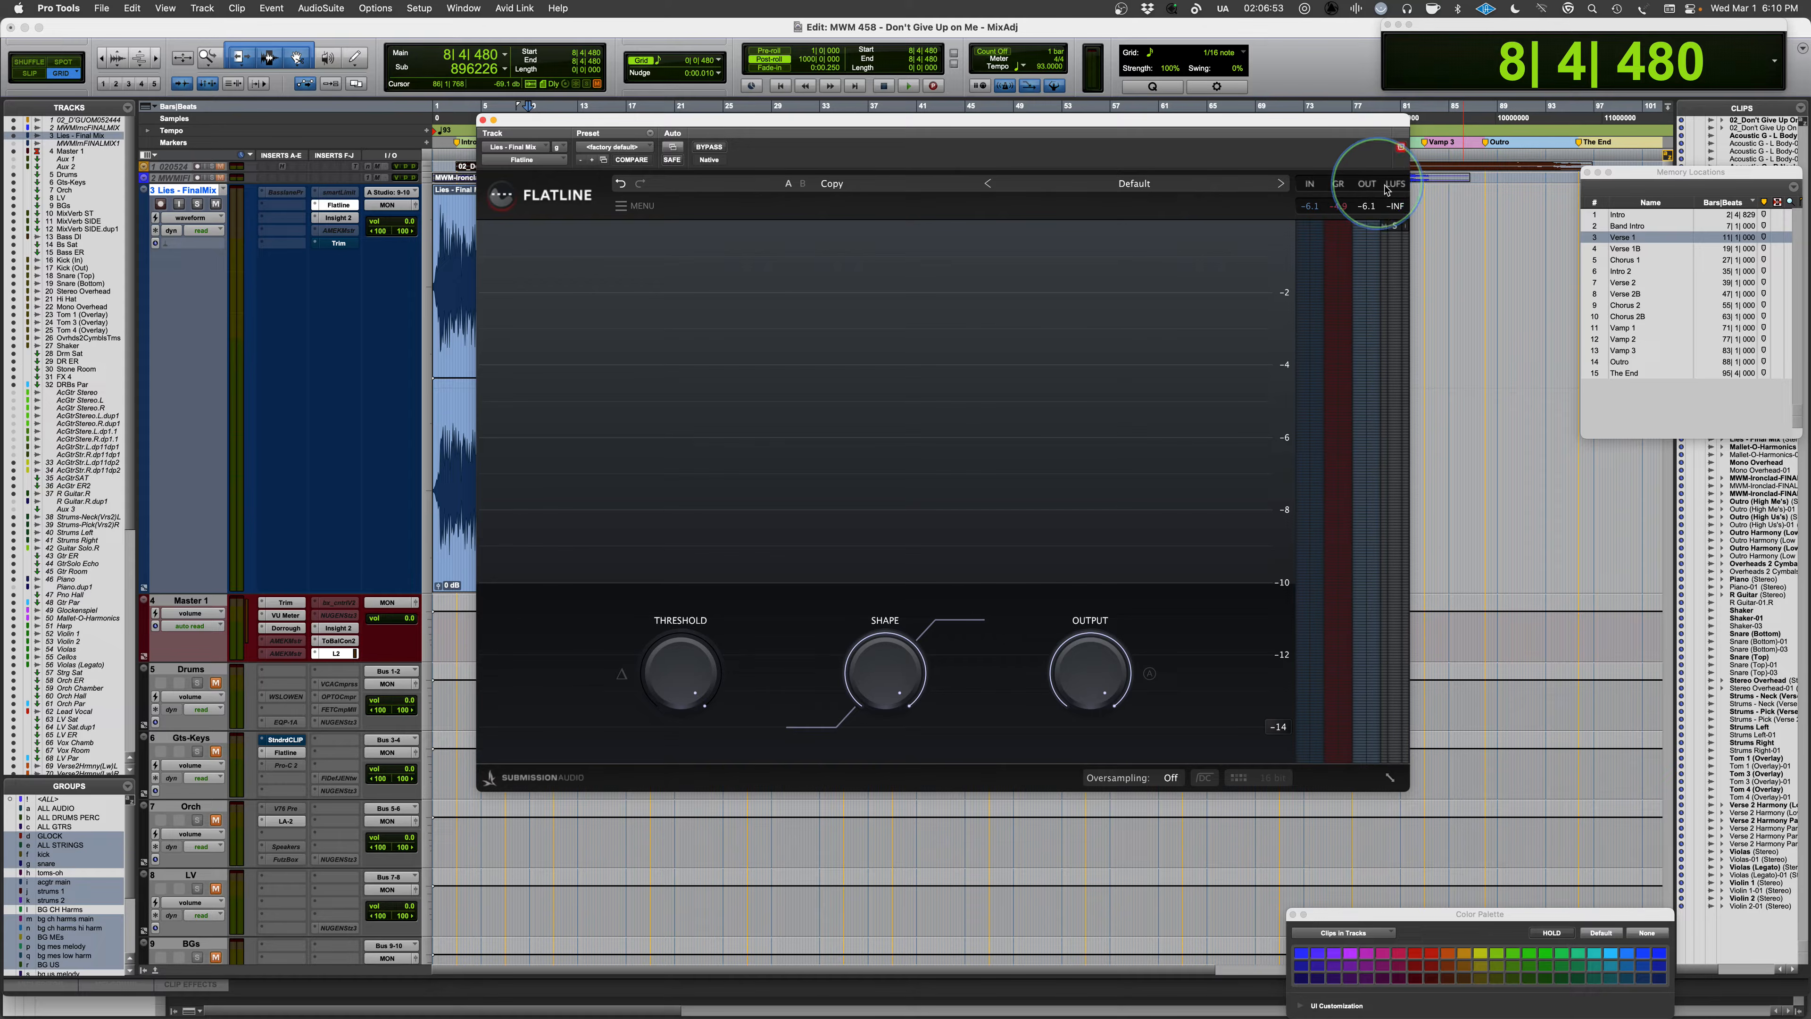
click(1385, 477)
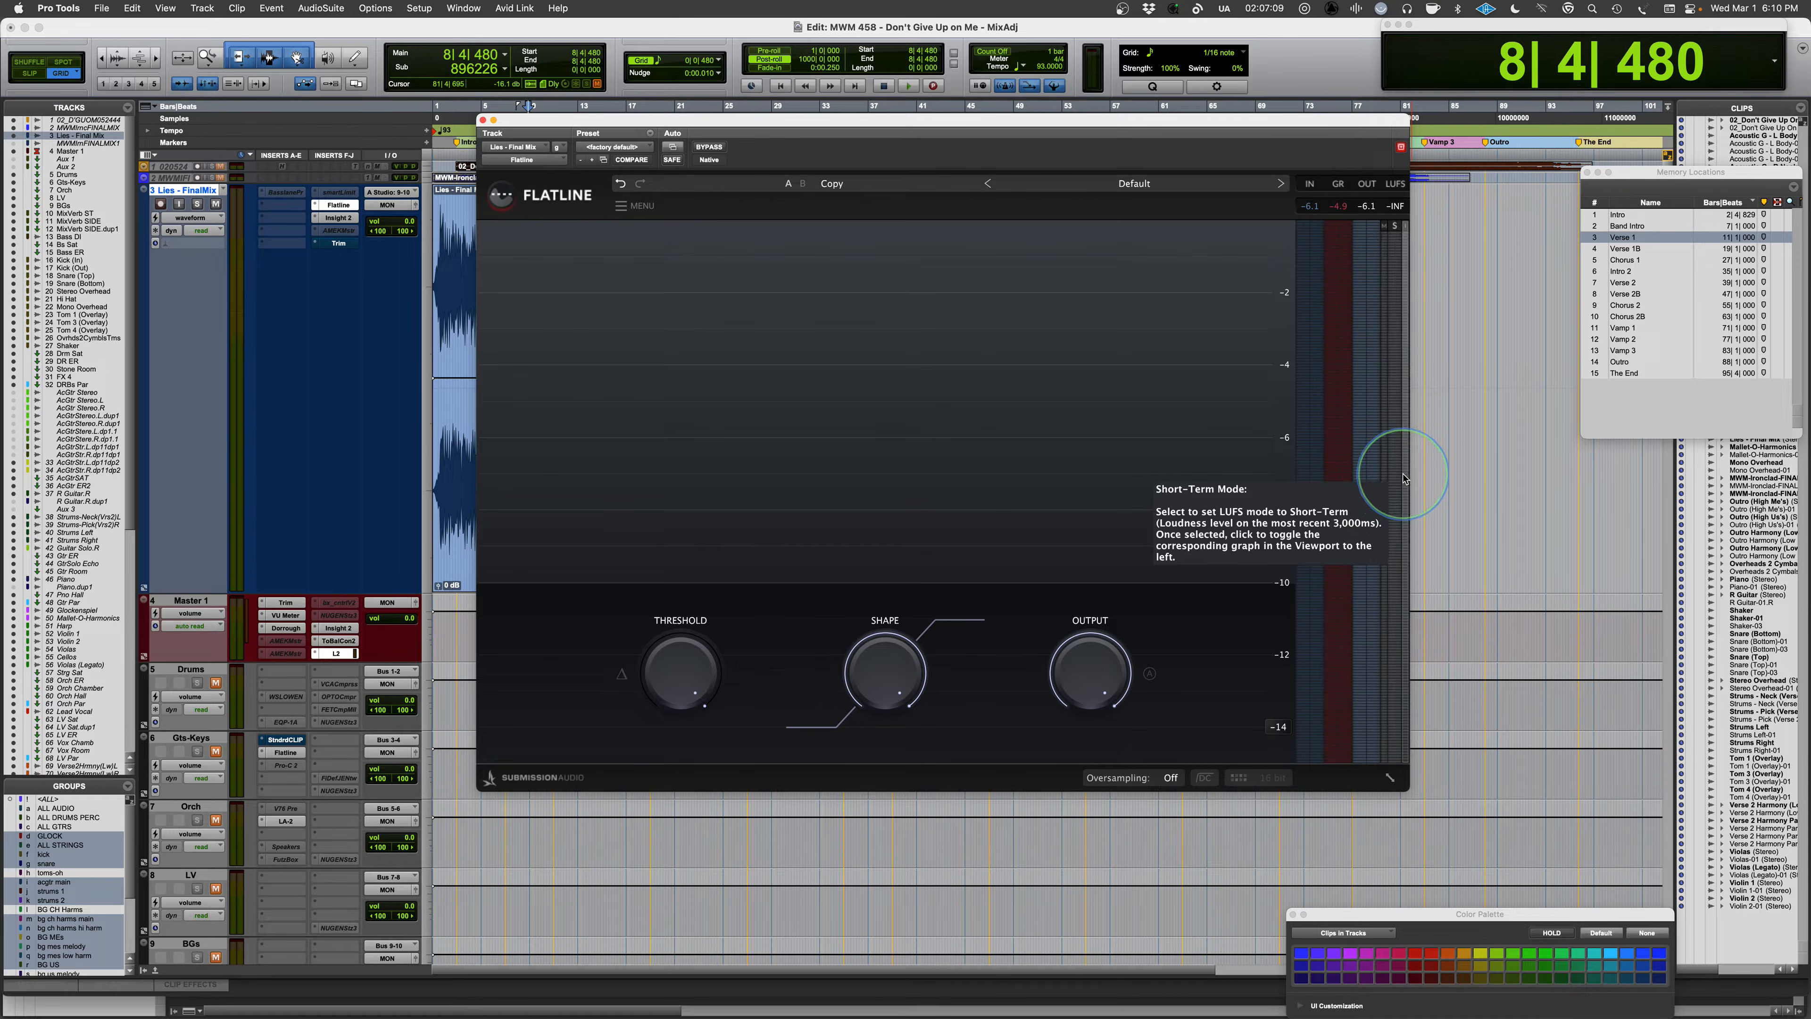
click(1407, 472)
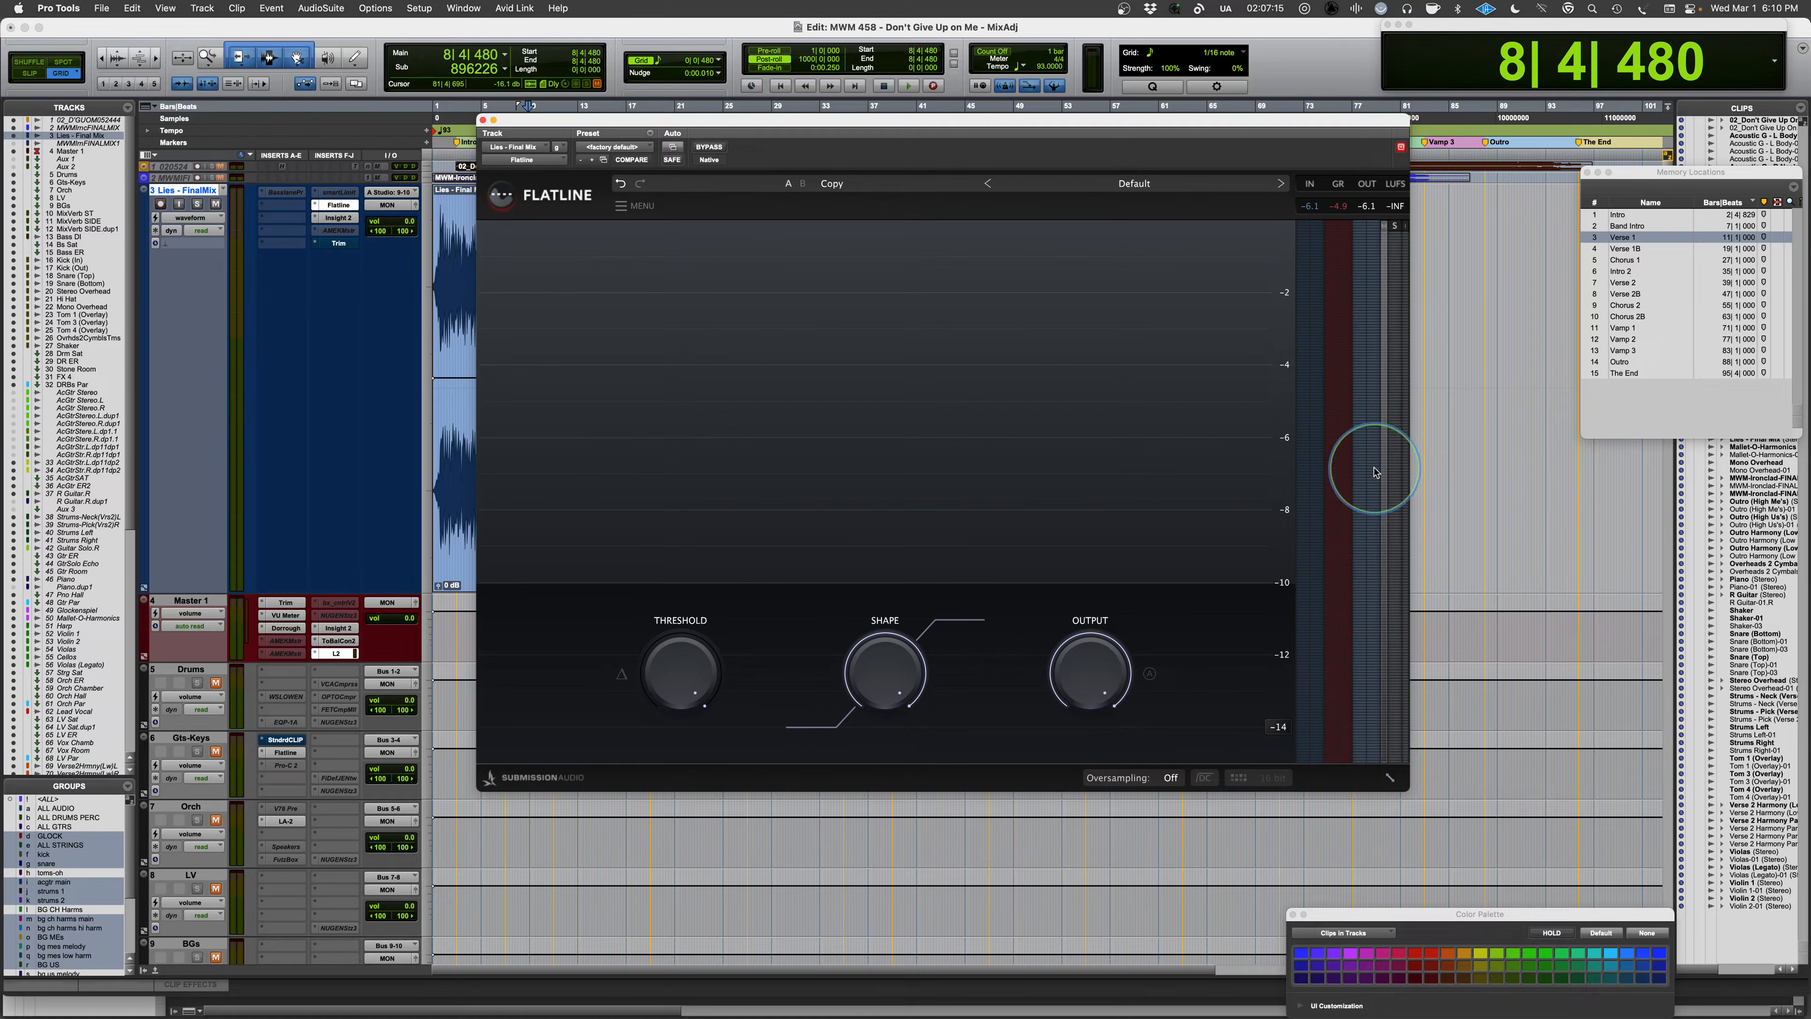
click(1398, 224)
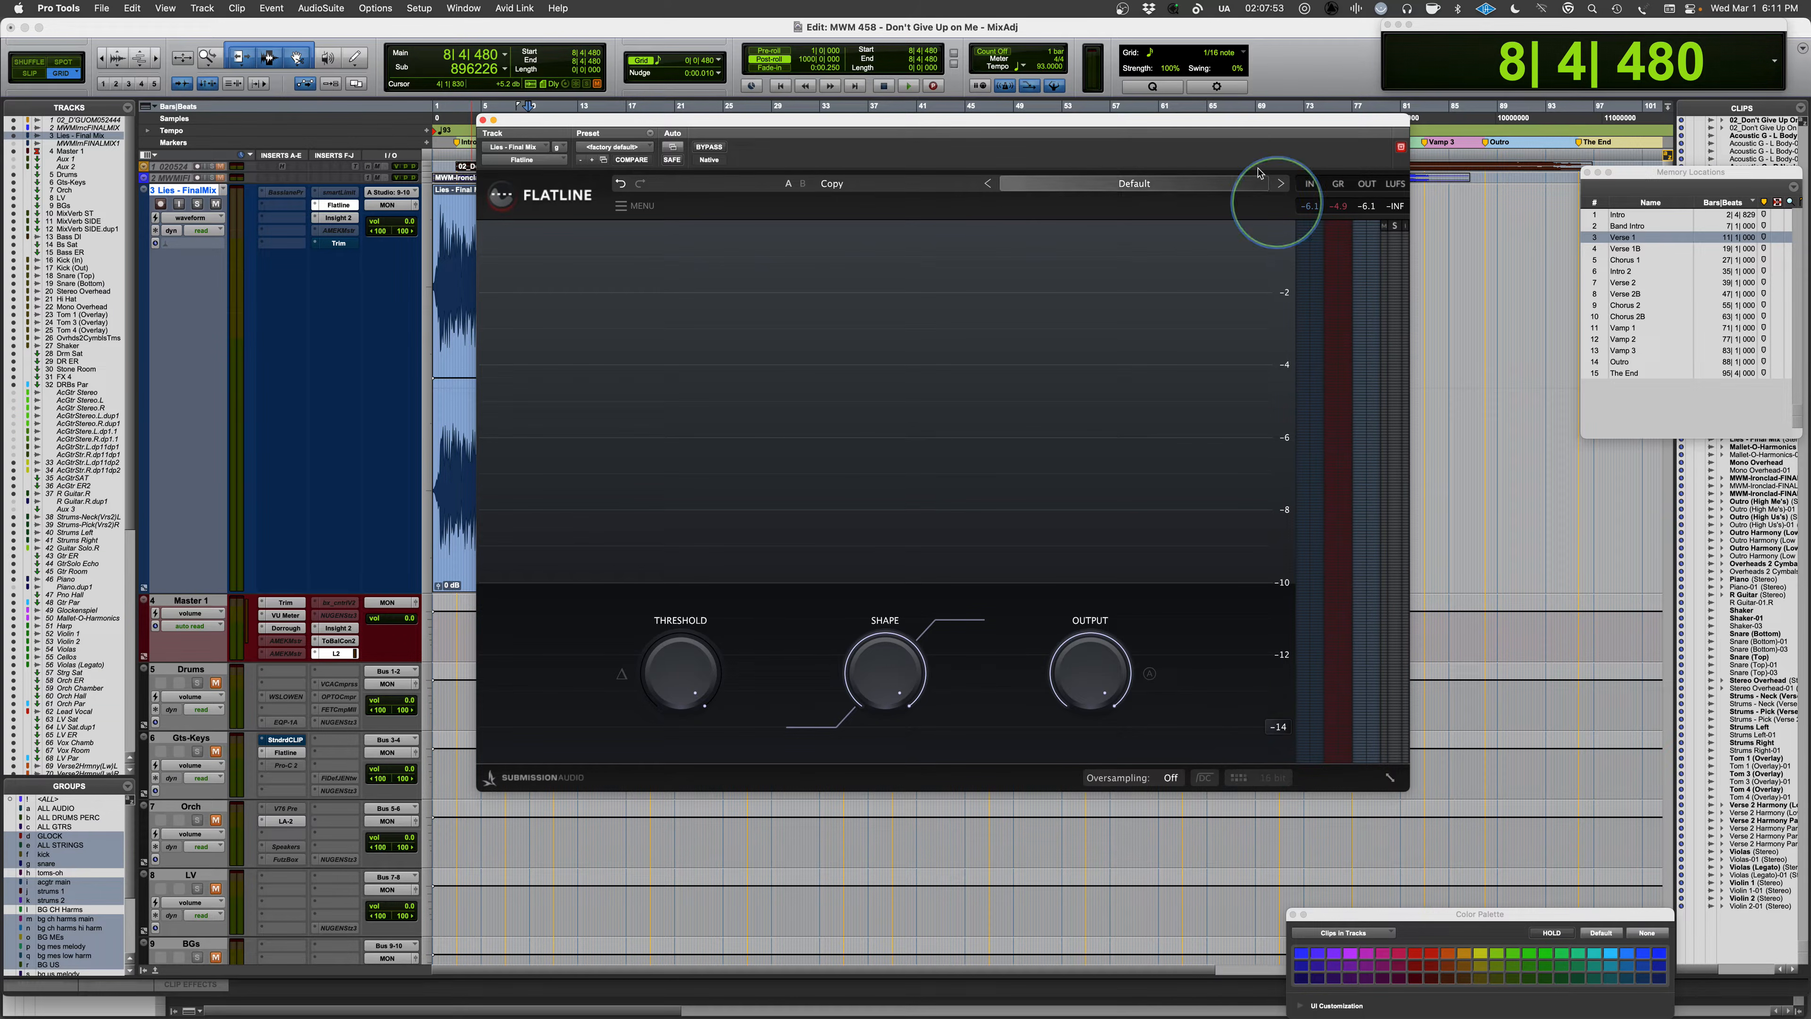
- Switch the level graph's range to -56 dB and back to -14 dB, and view the plugin window size choices
click(1277, 727)
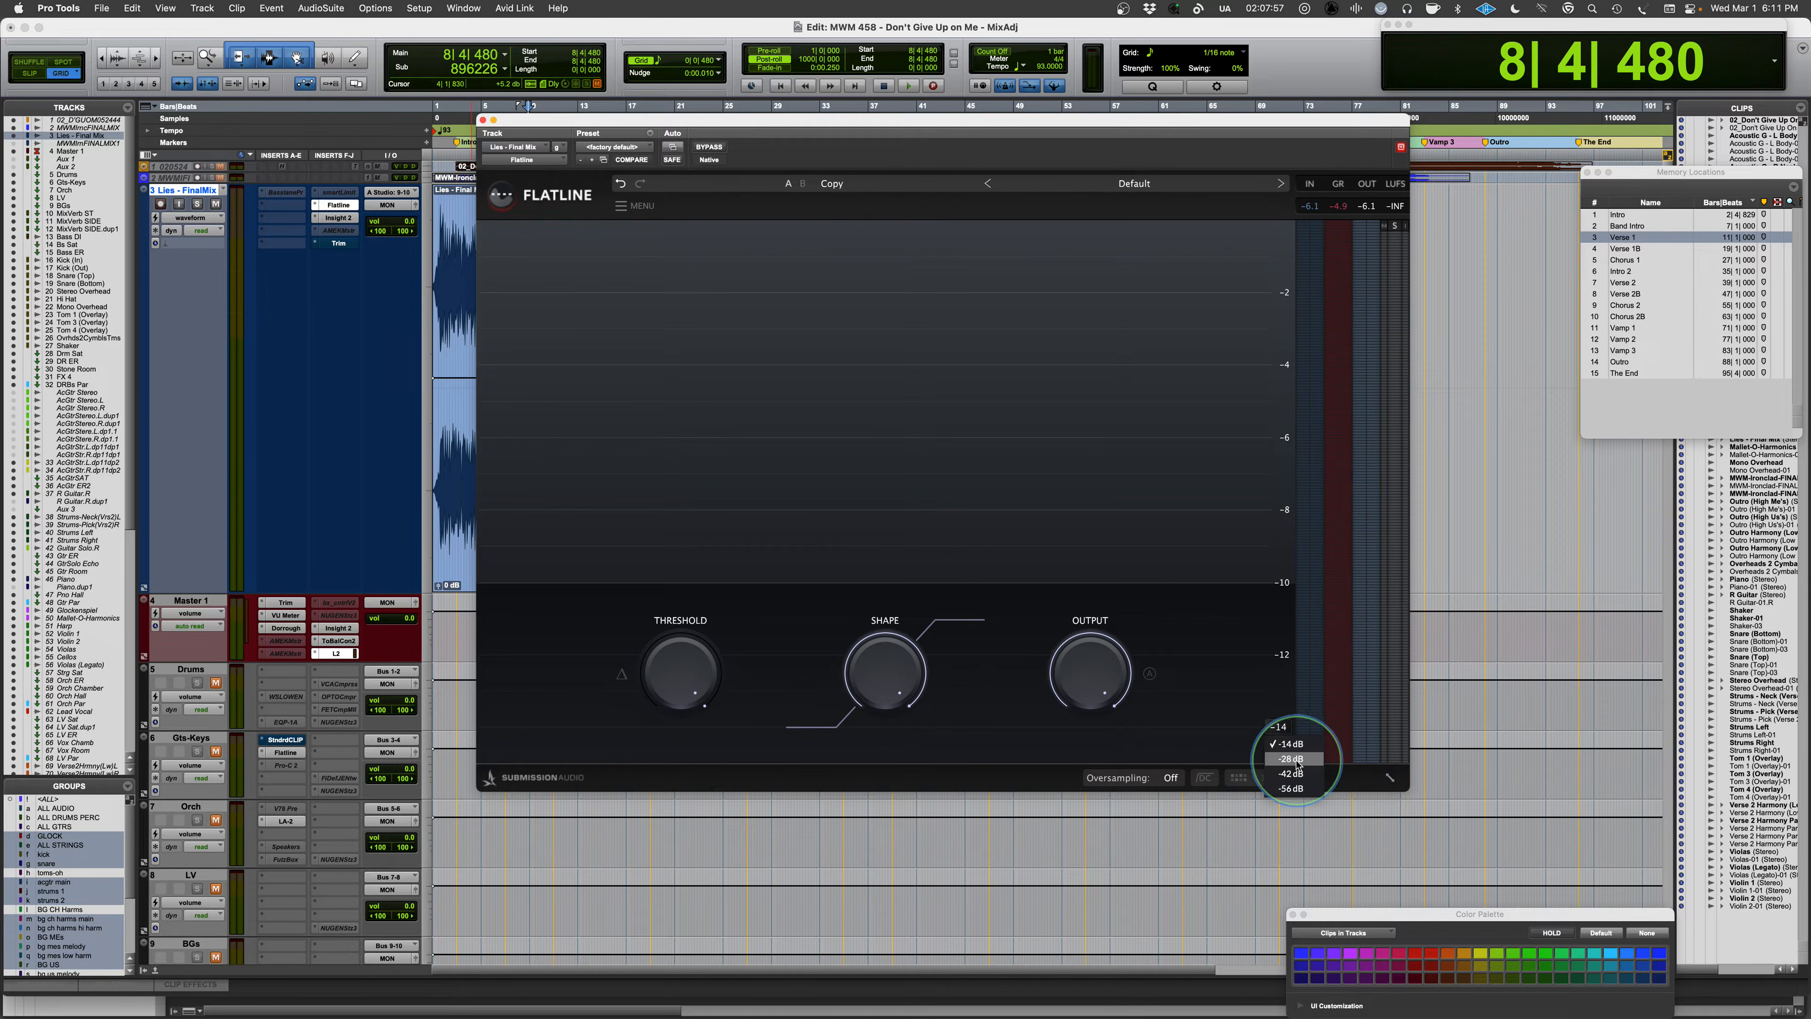
click(1291, 788)
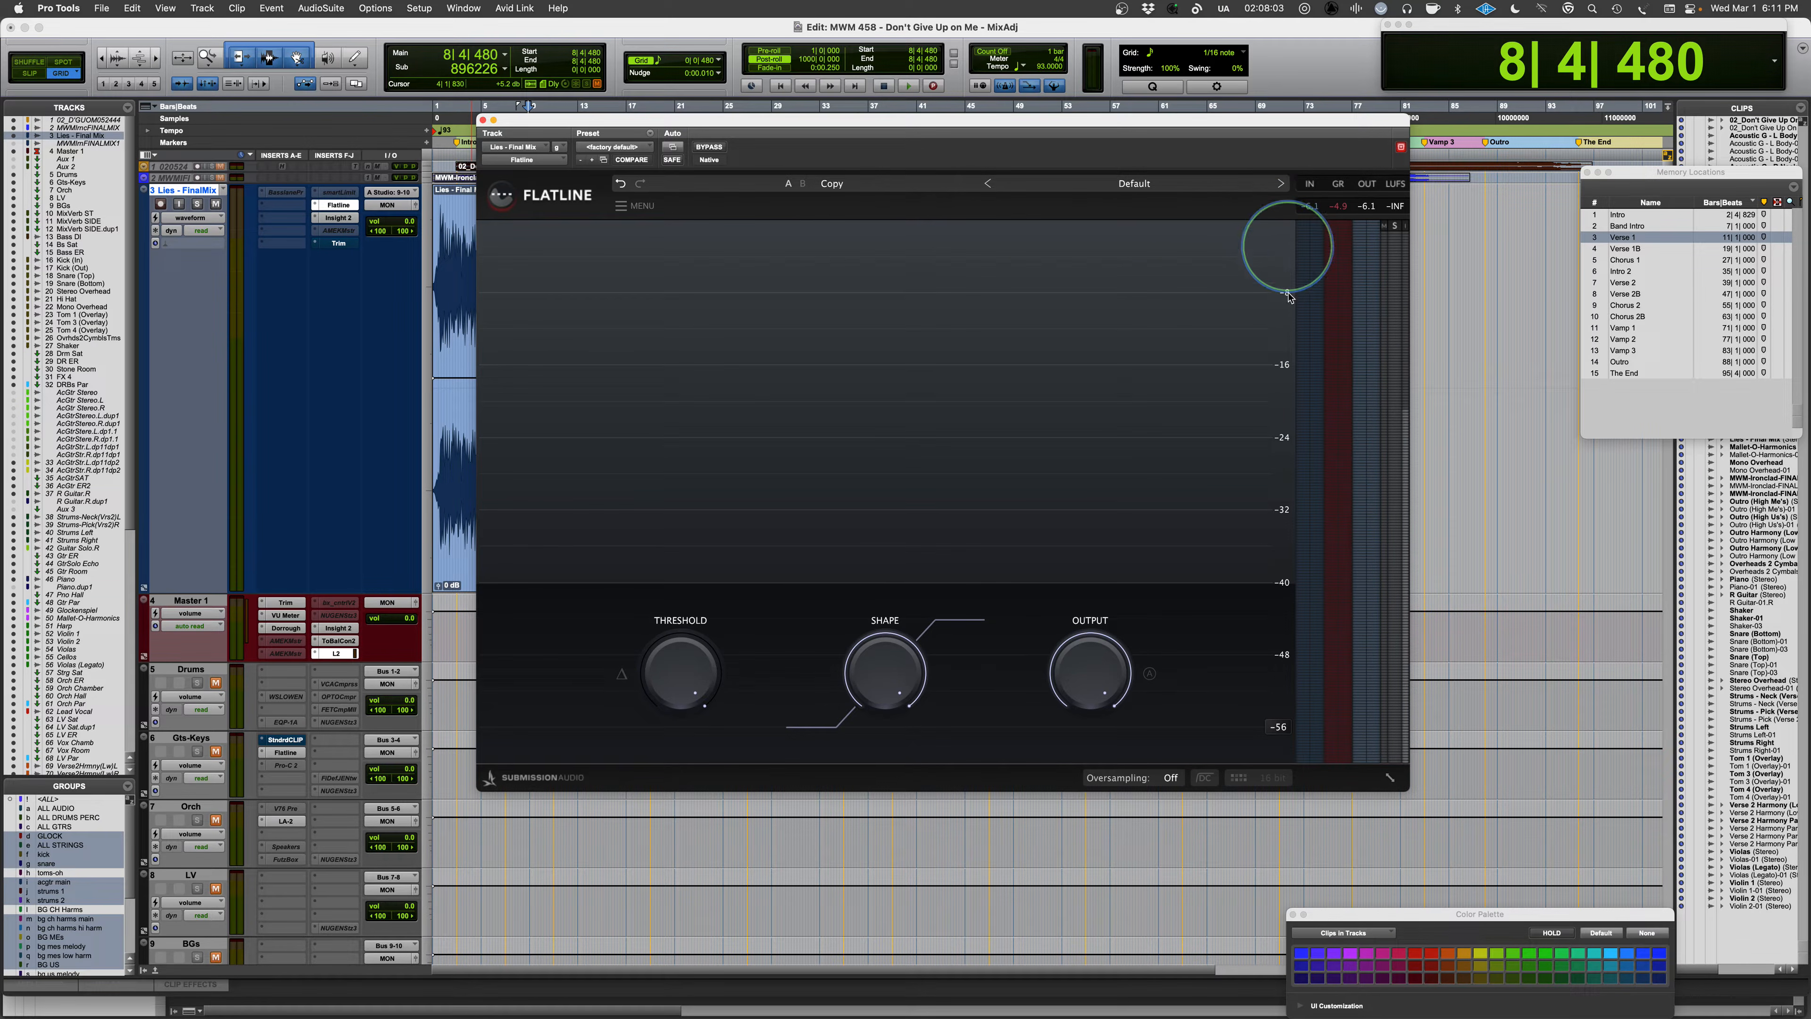
click(1279, 731)
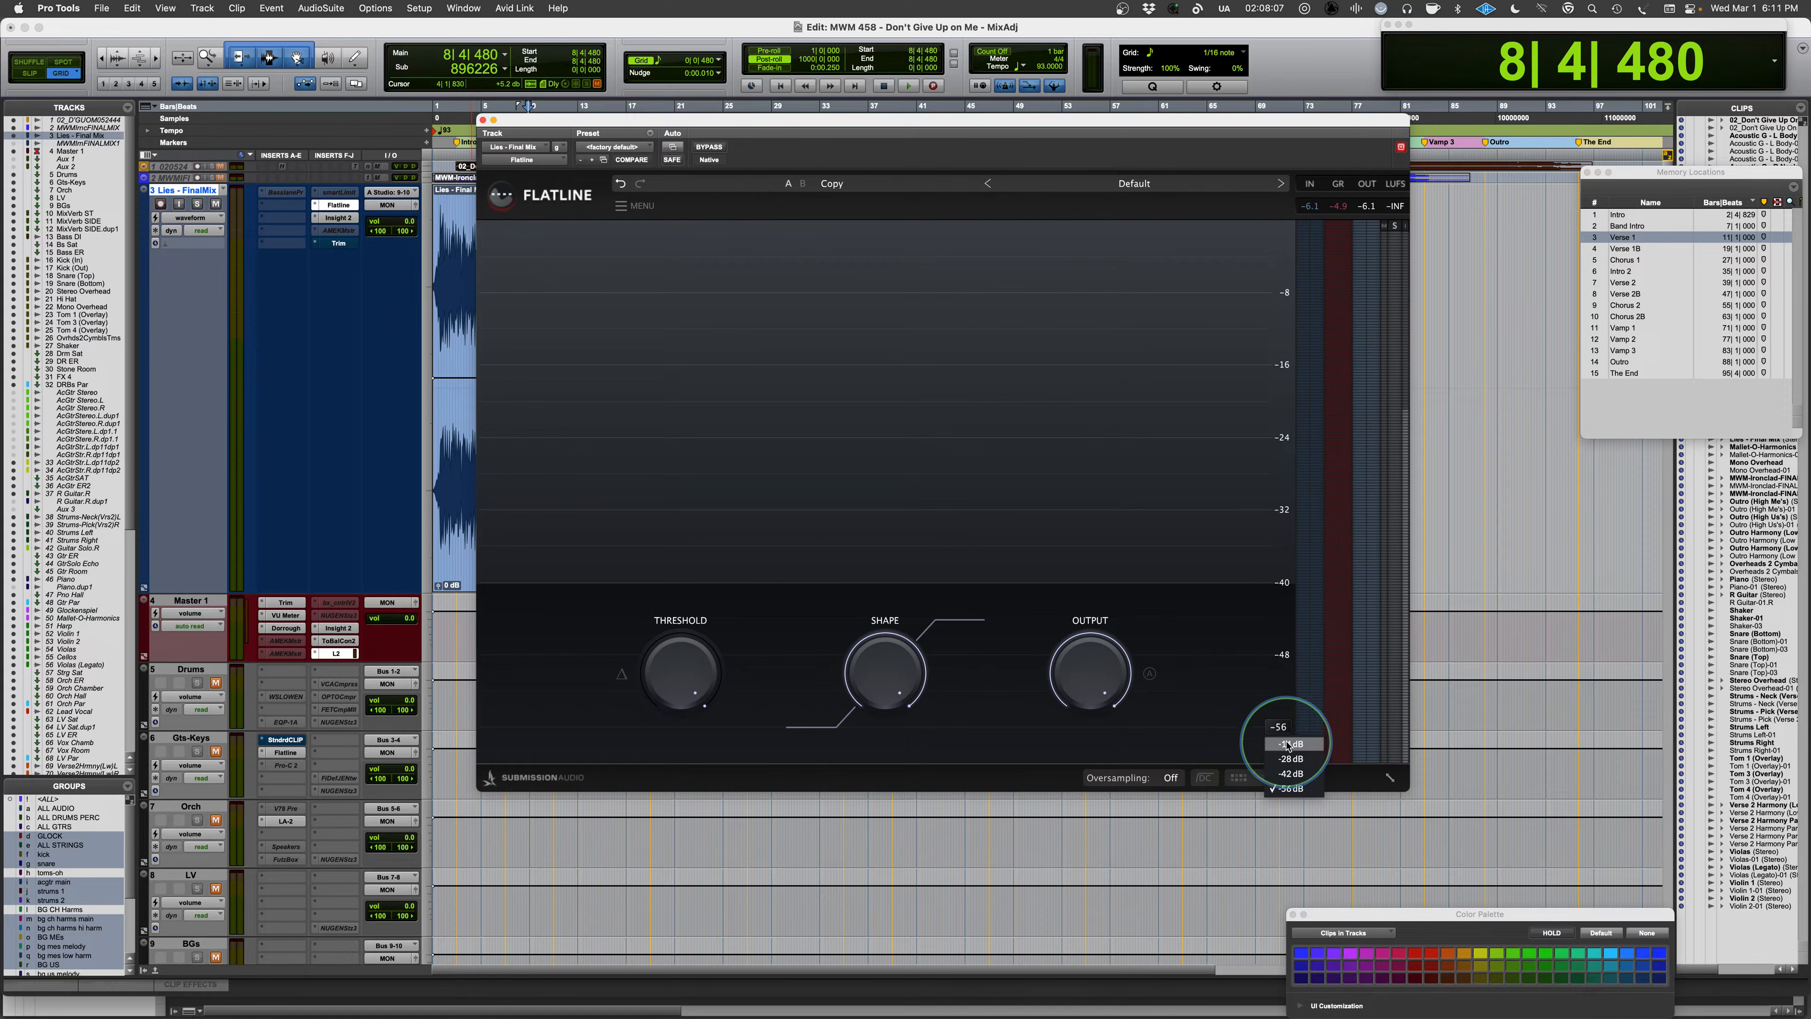
click(1292, 744)
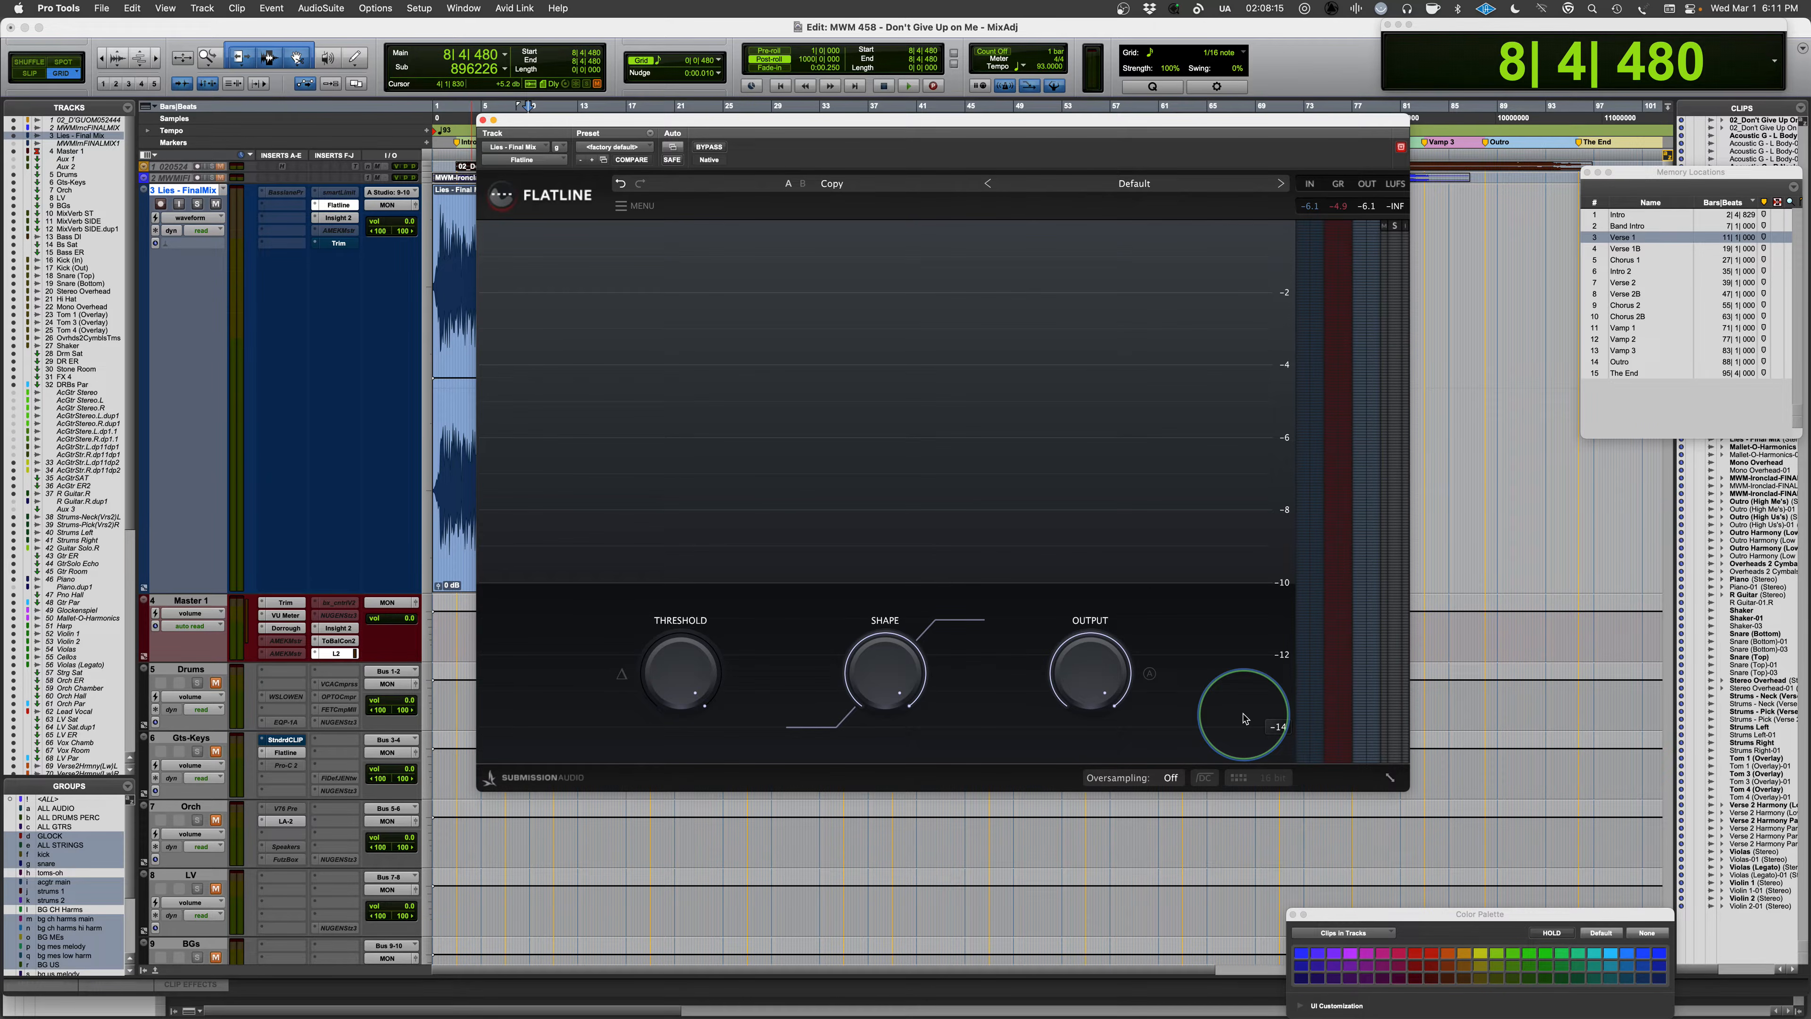
click(1391, 779)
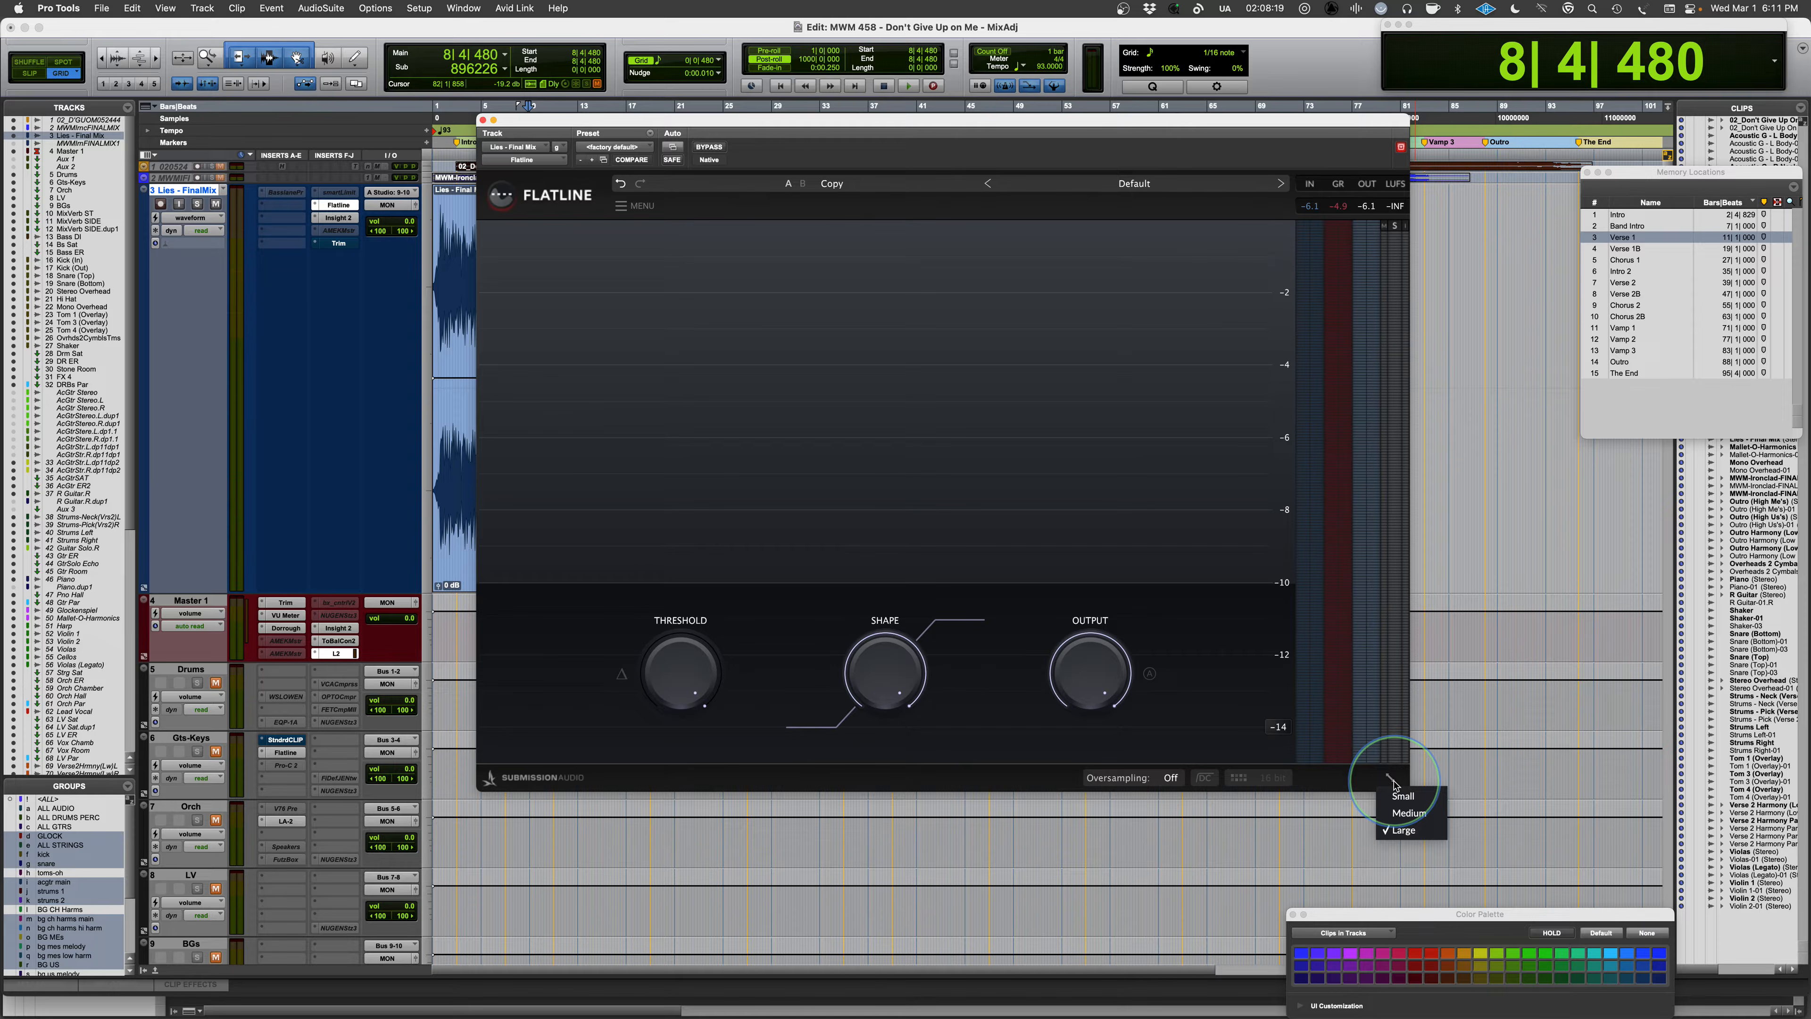
click(1221, 639)
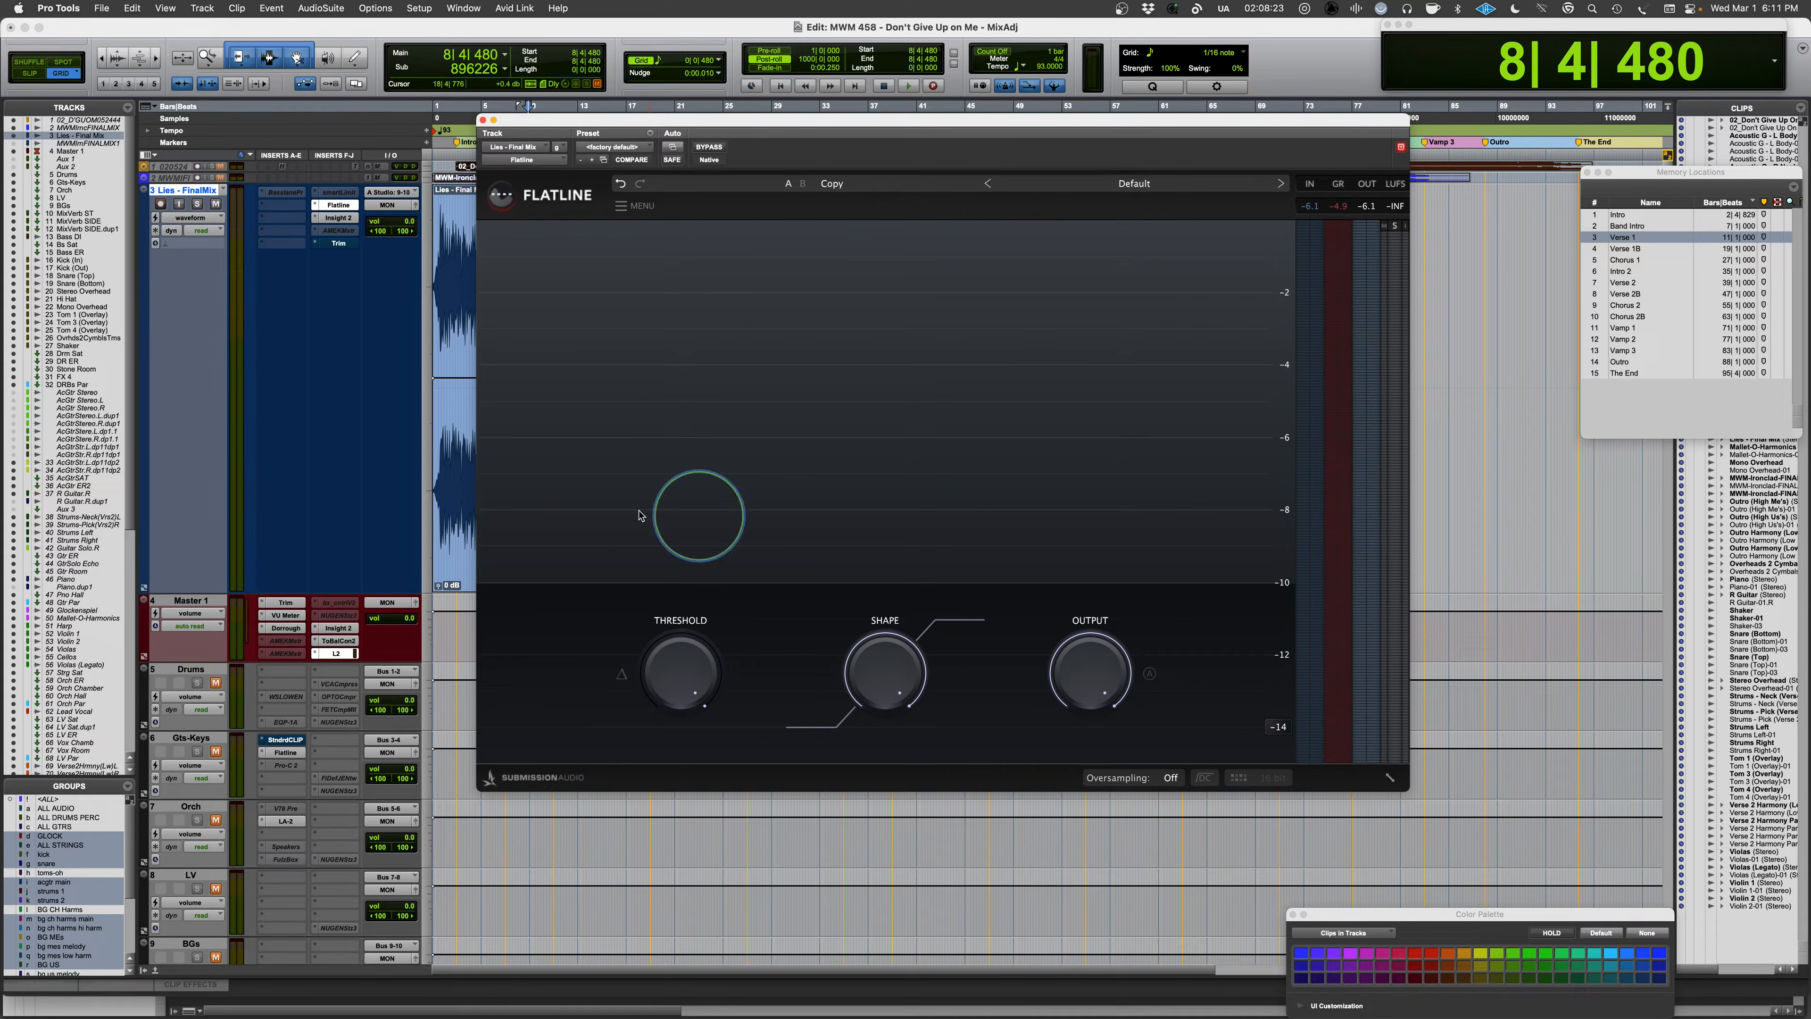
- Try lowering the Threshold to about -4 dB, restore it to its maximum, and switch delta monitoring on and off
mouse_move(712, 713)
drag(711, 713, 700, 621)
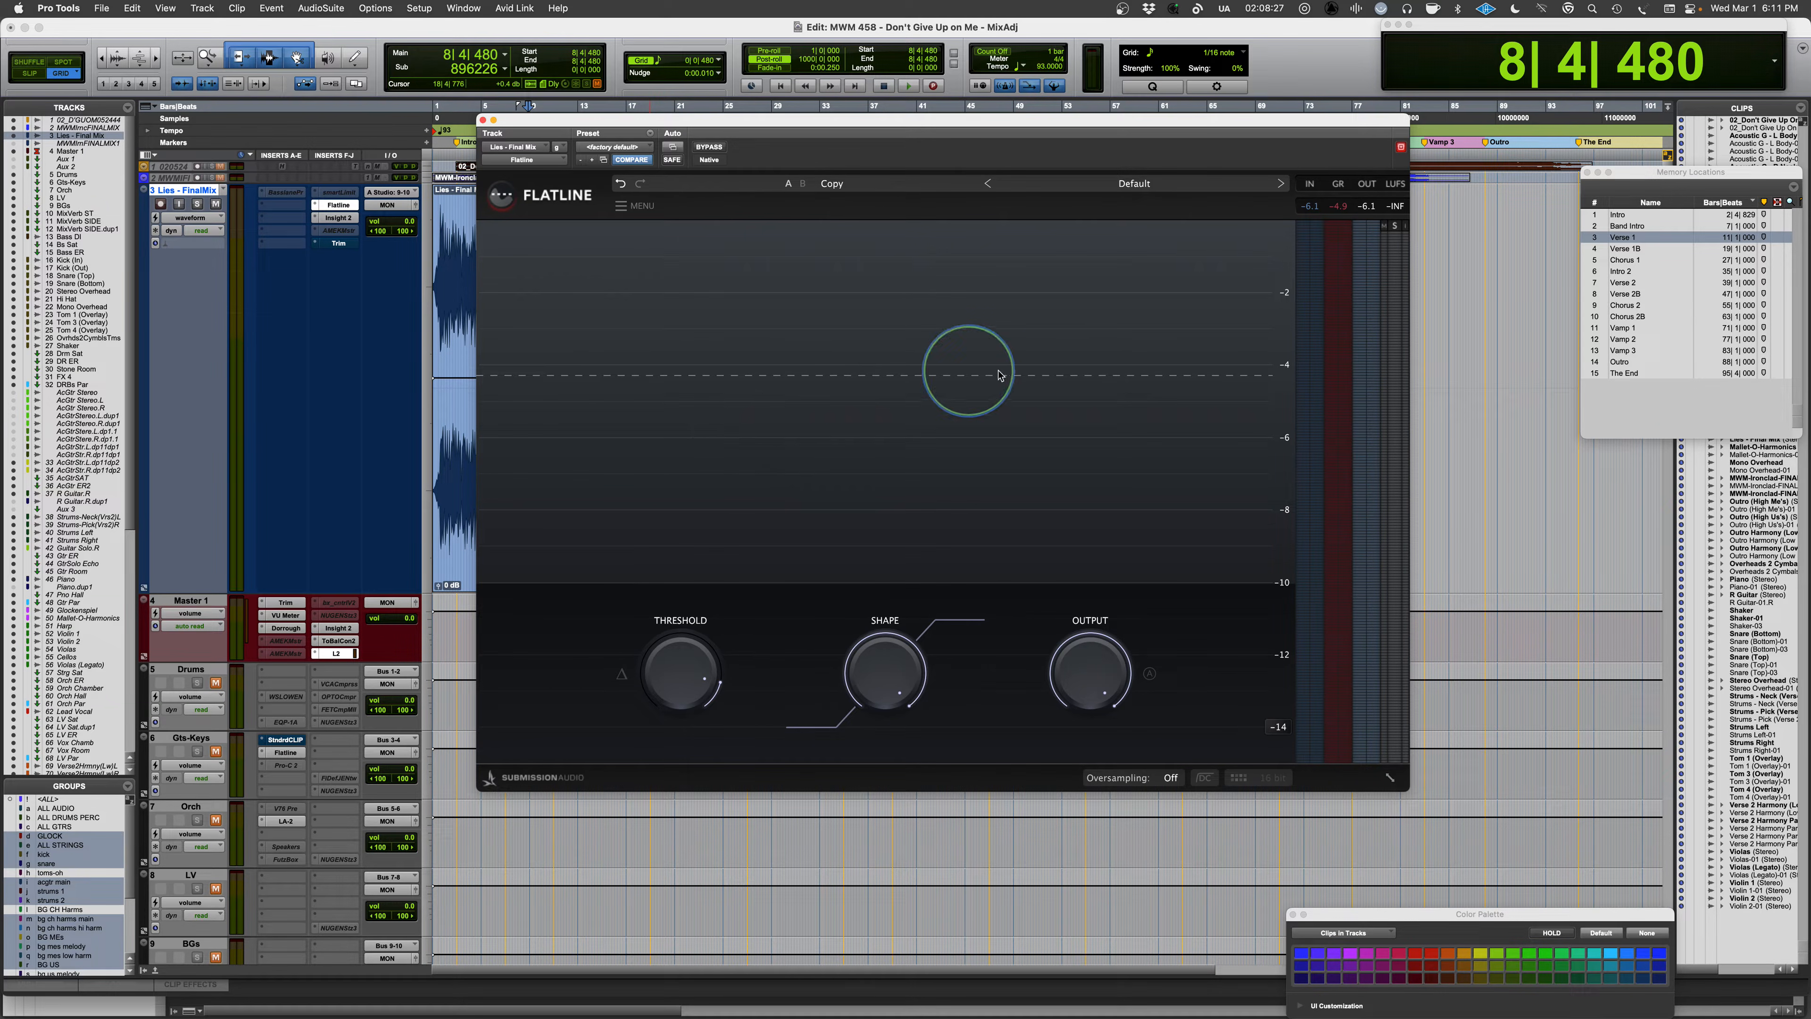
drag(682, 686, 696, 595)
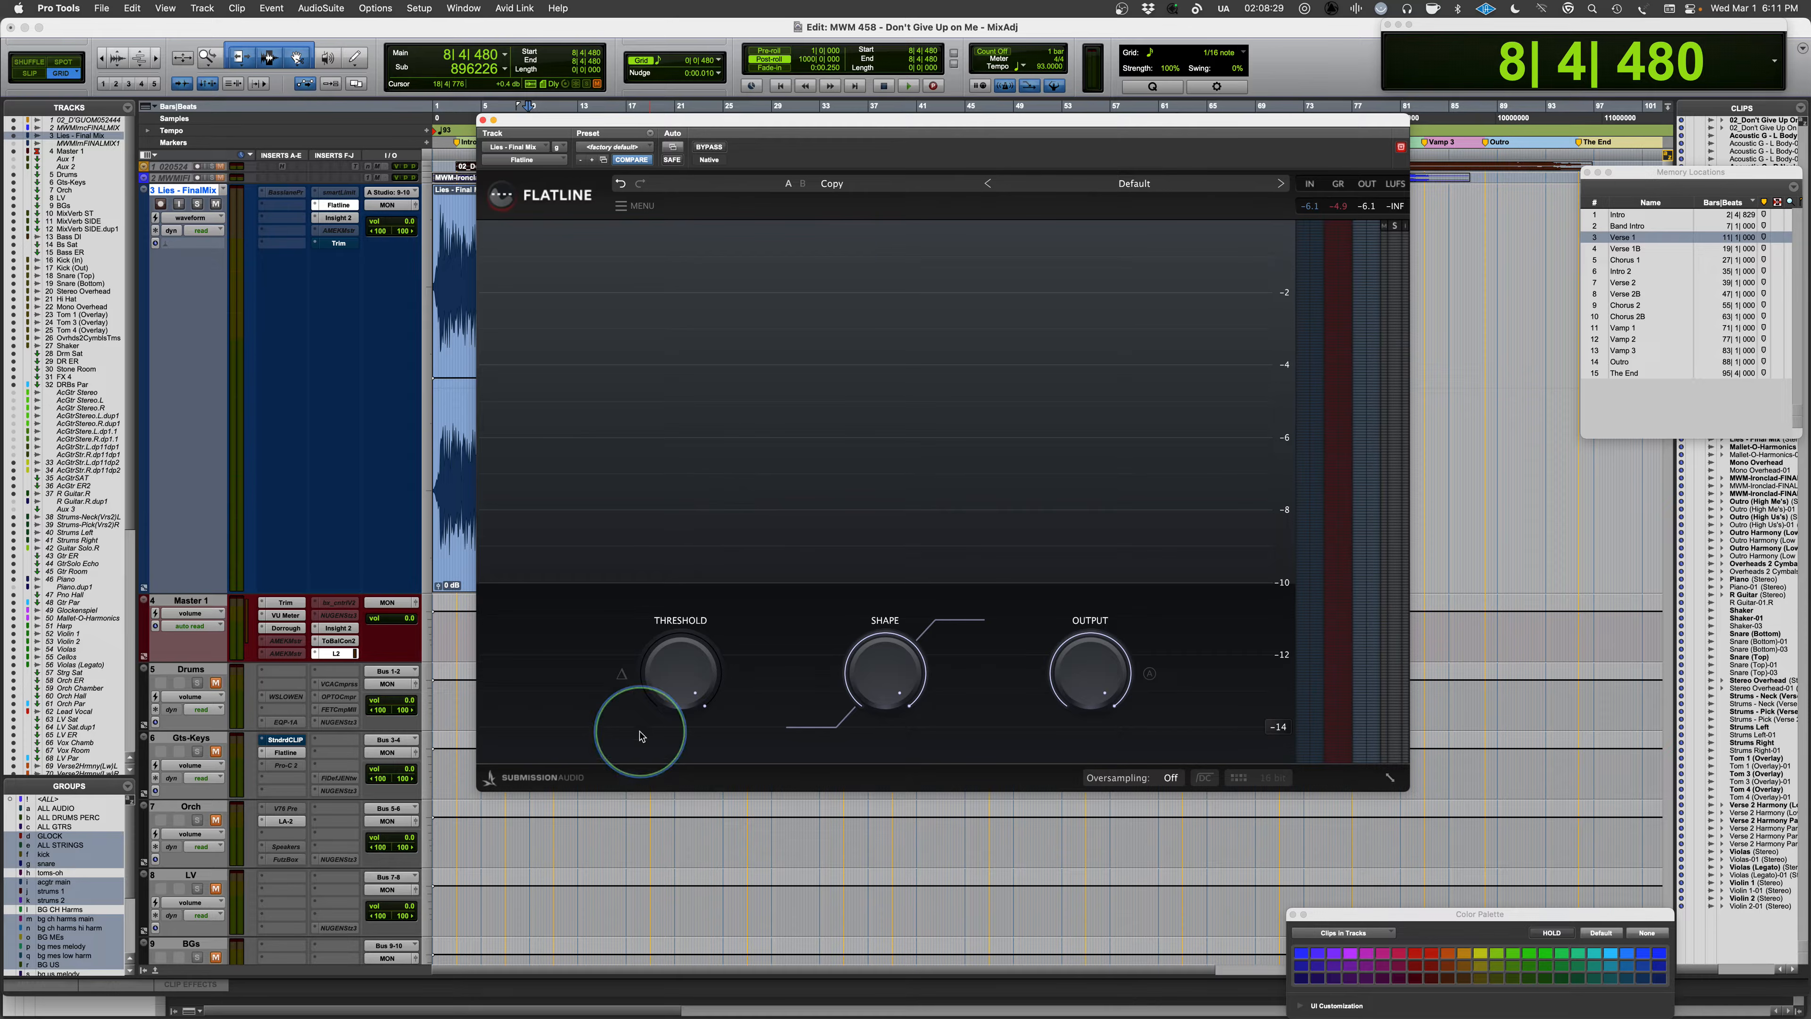
click(621, 675)
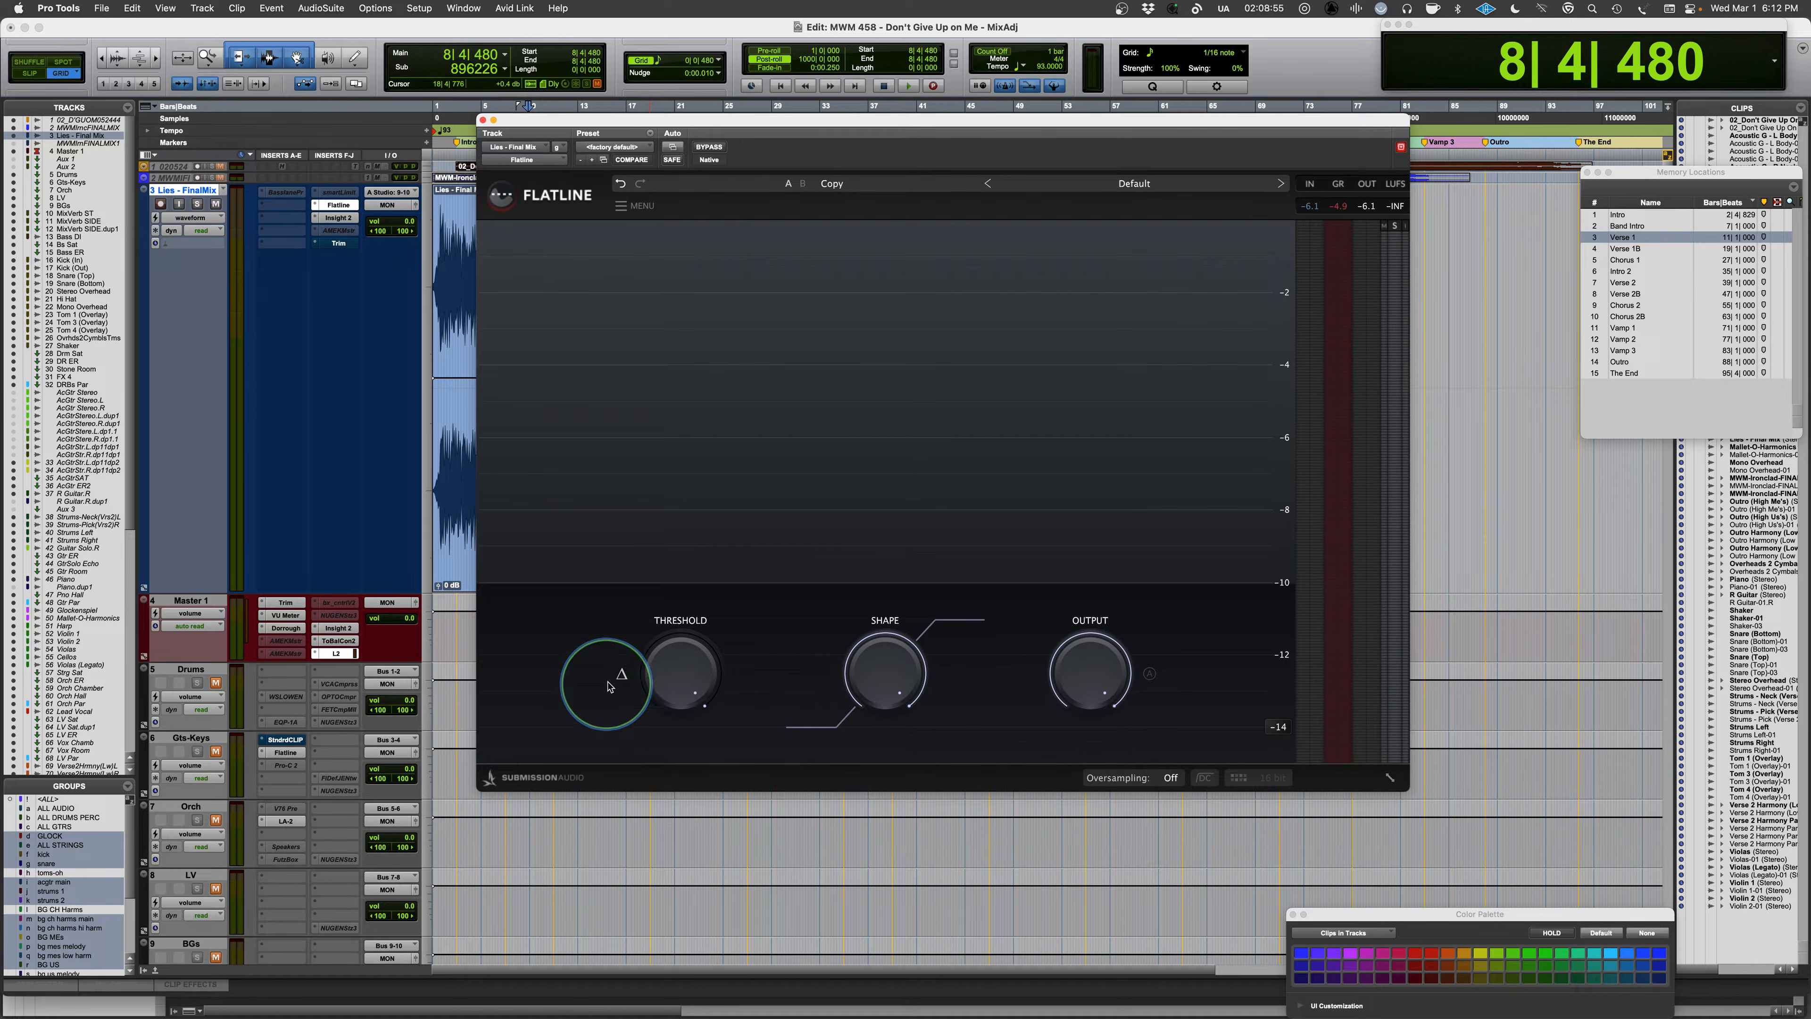
click(622, 675)
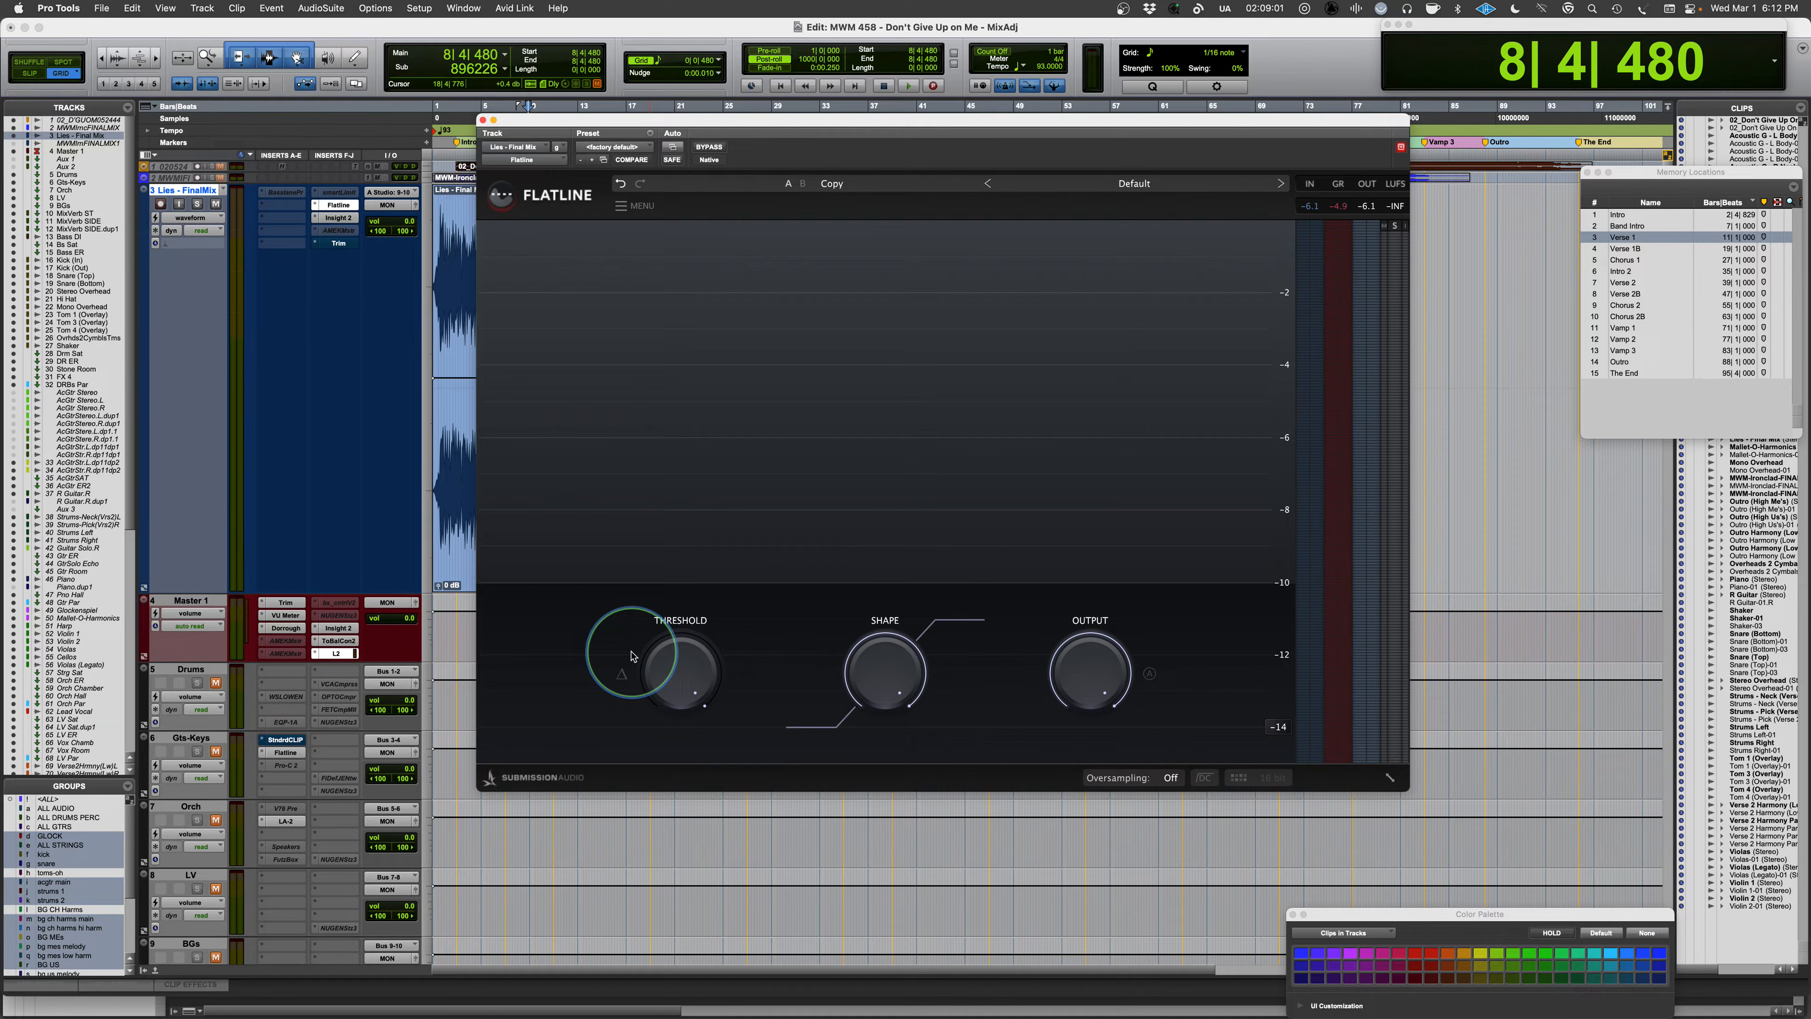
- Try the Shape control at its softest setting and return it to the 100% hard-clipping shape
mouse_move(890, 686)
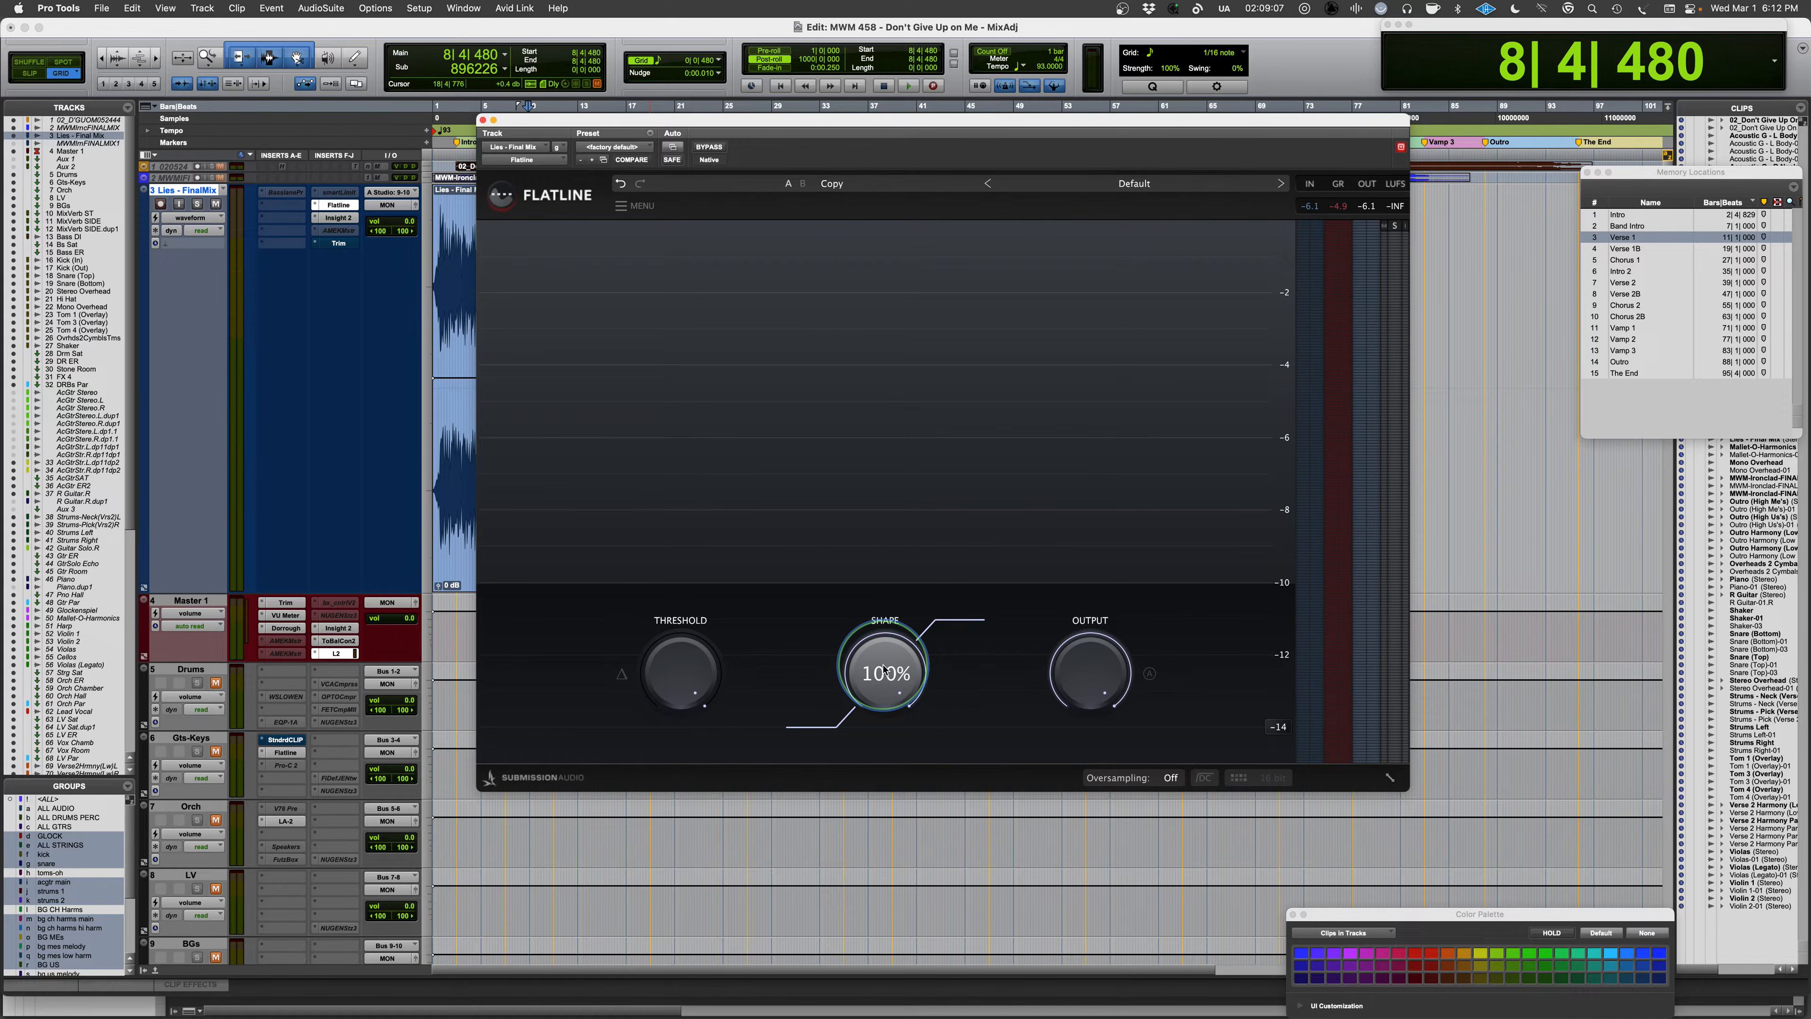
drag(885, 669, 833, 1011)
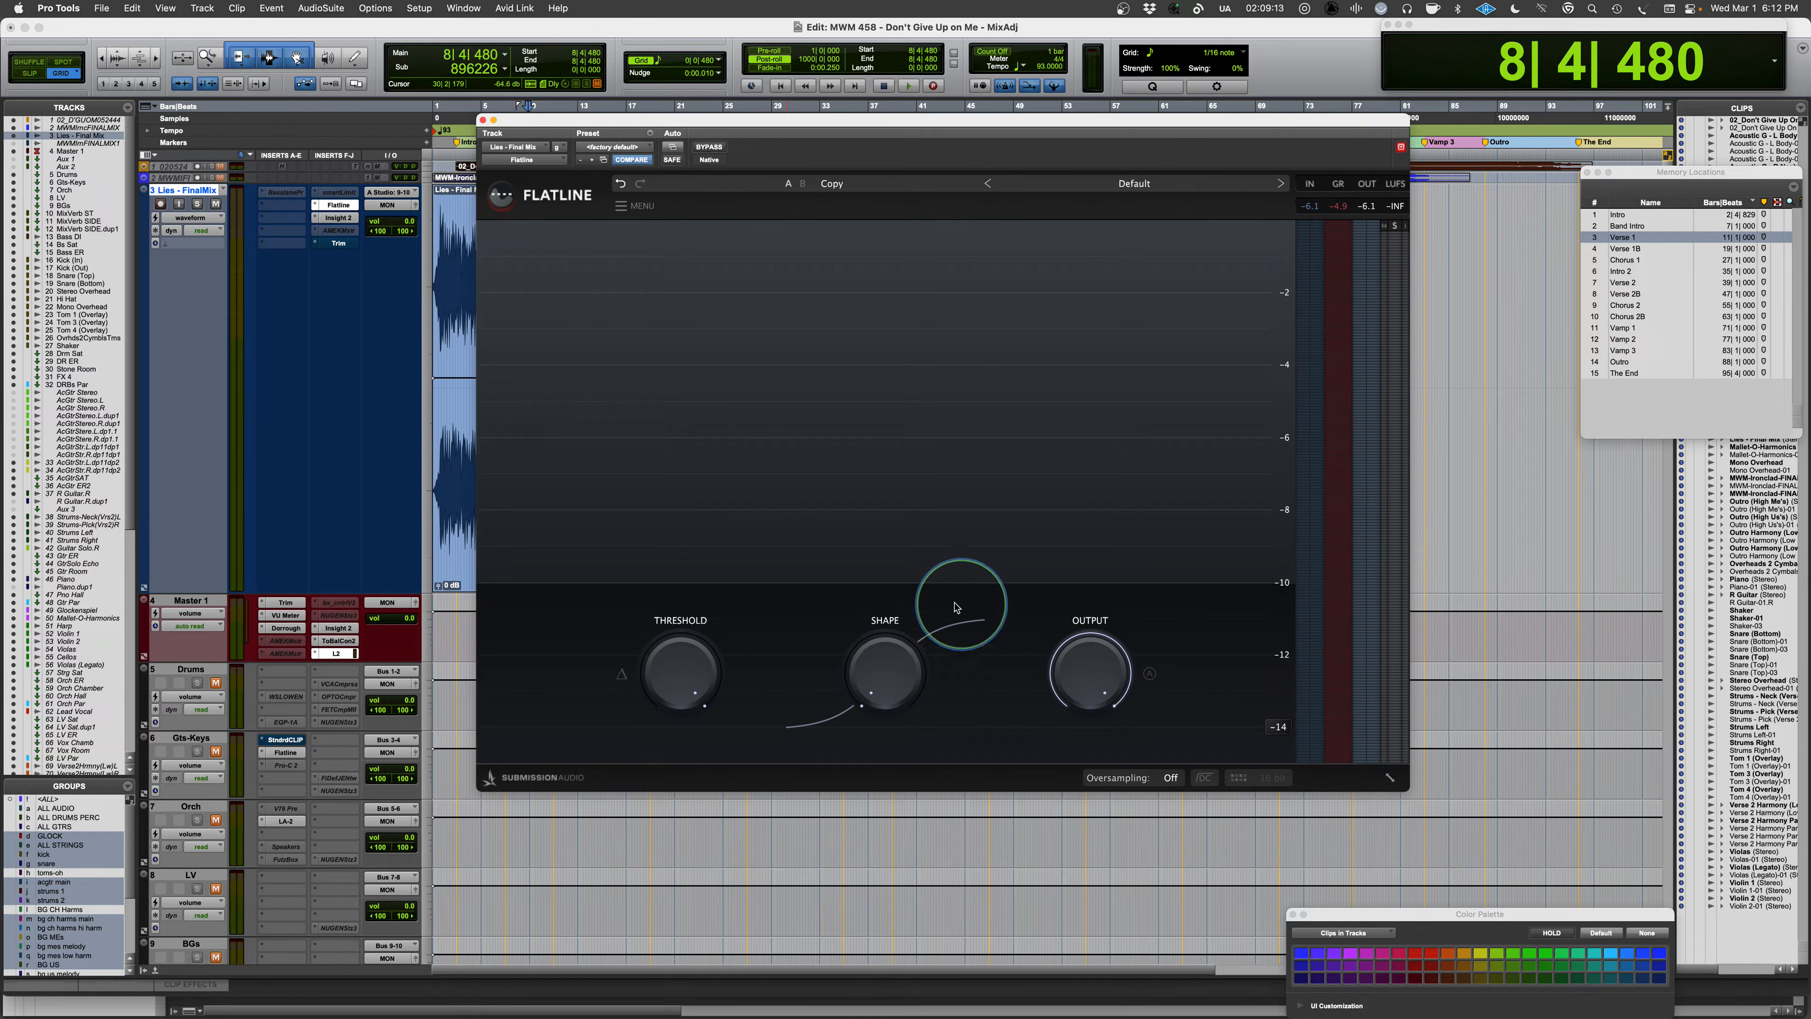
drag(889, 660, 923, 214)
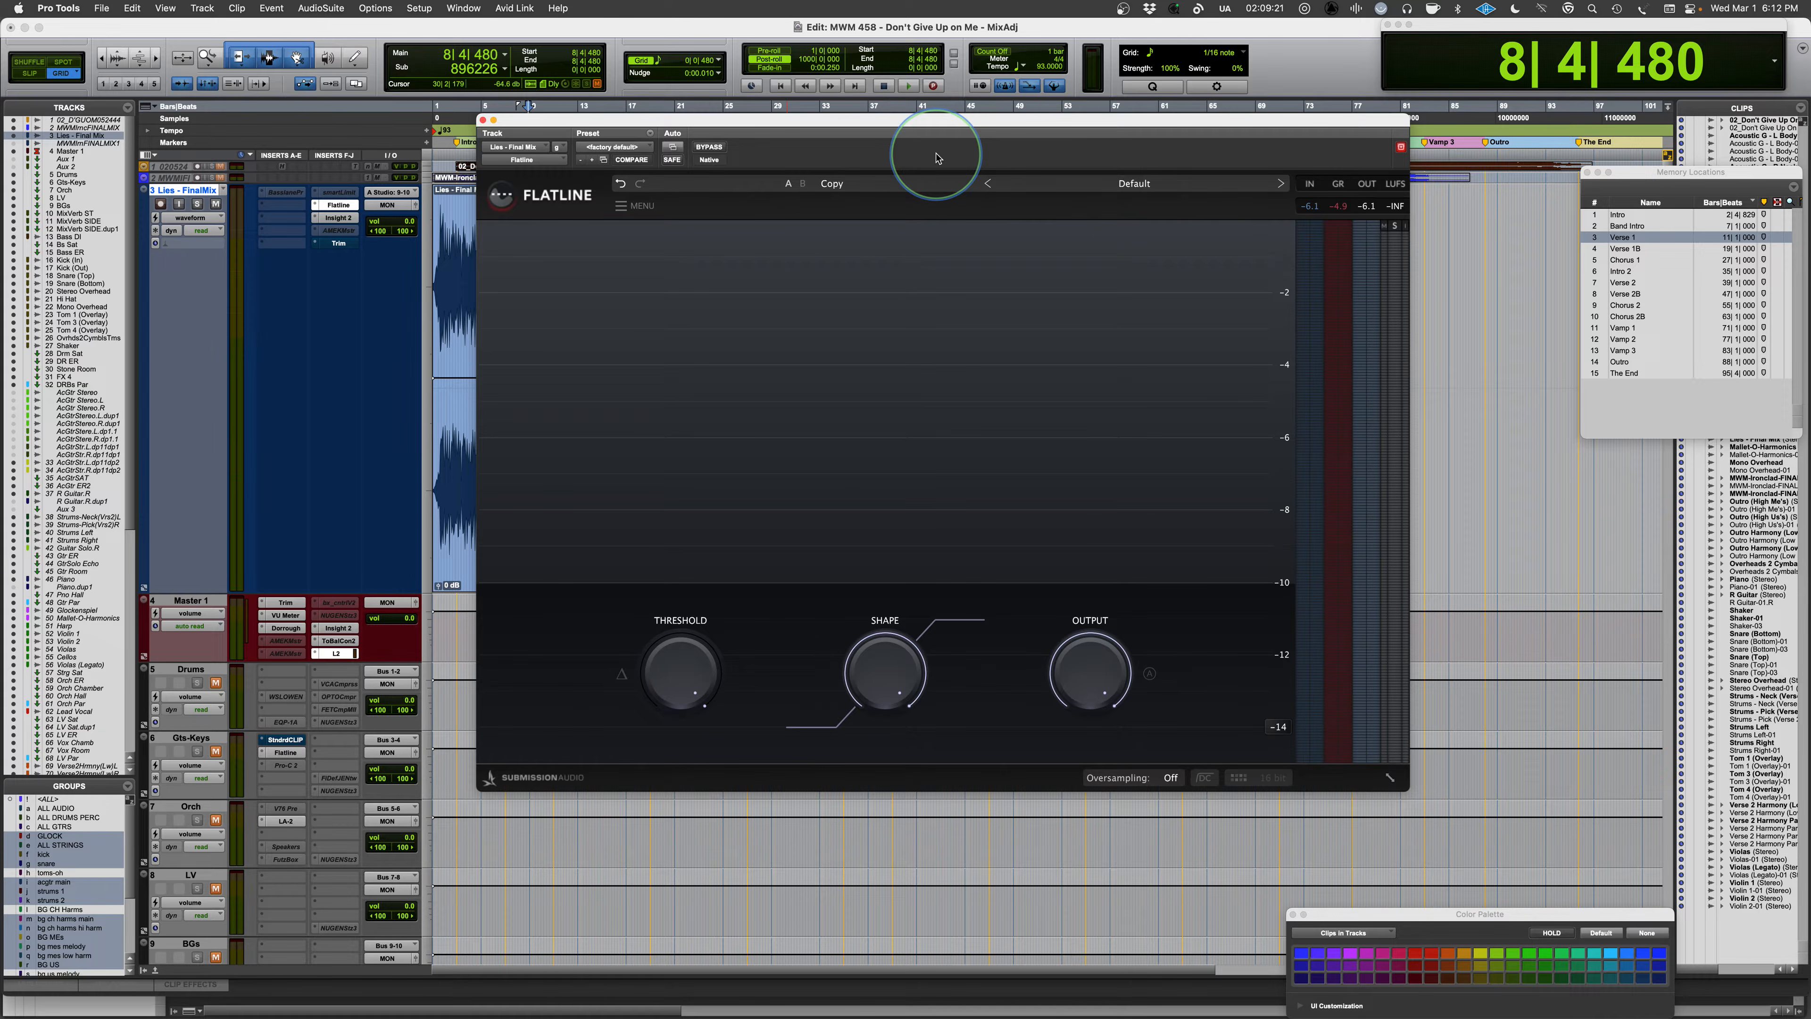
drag(884, 674, 874, 509)
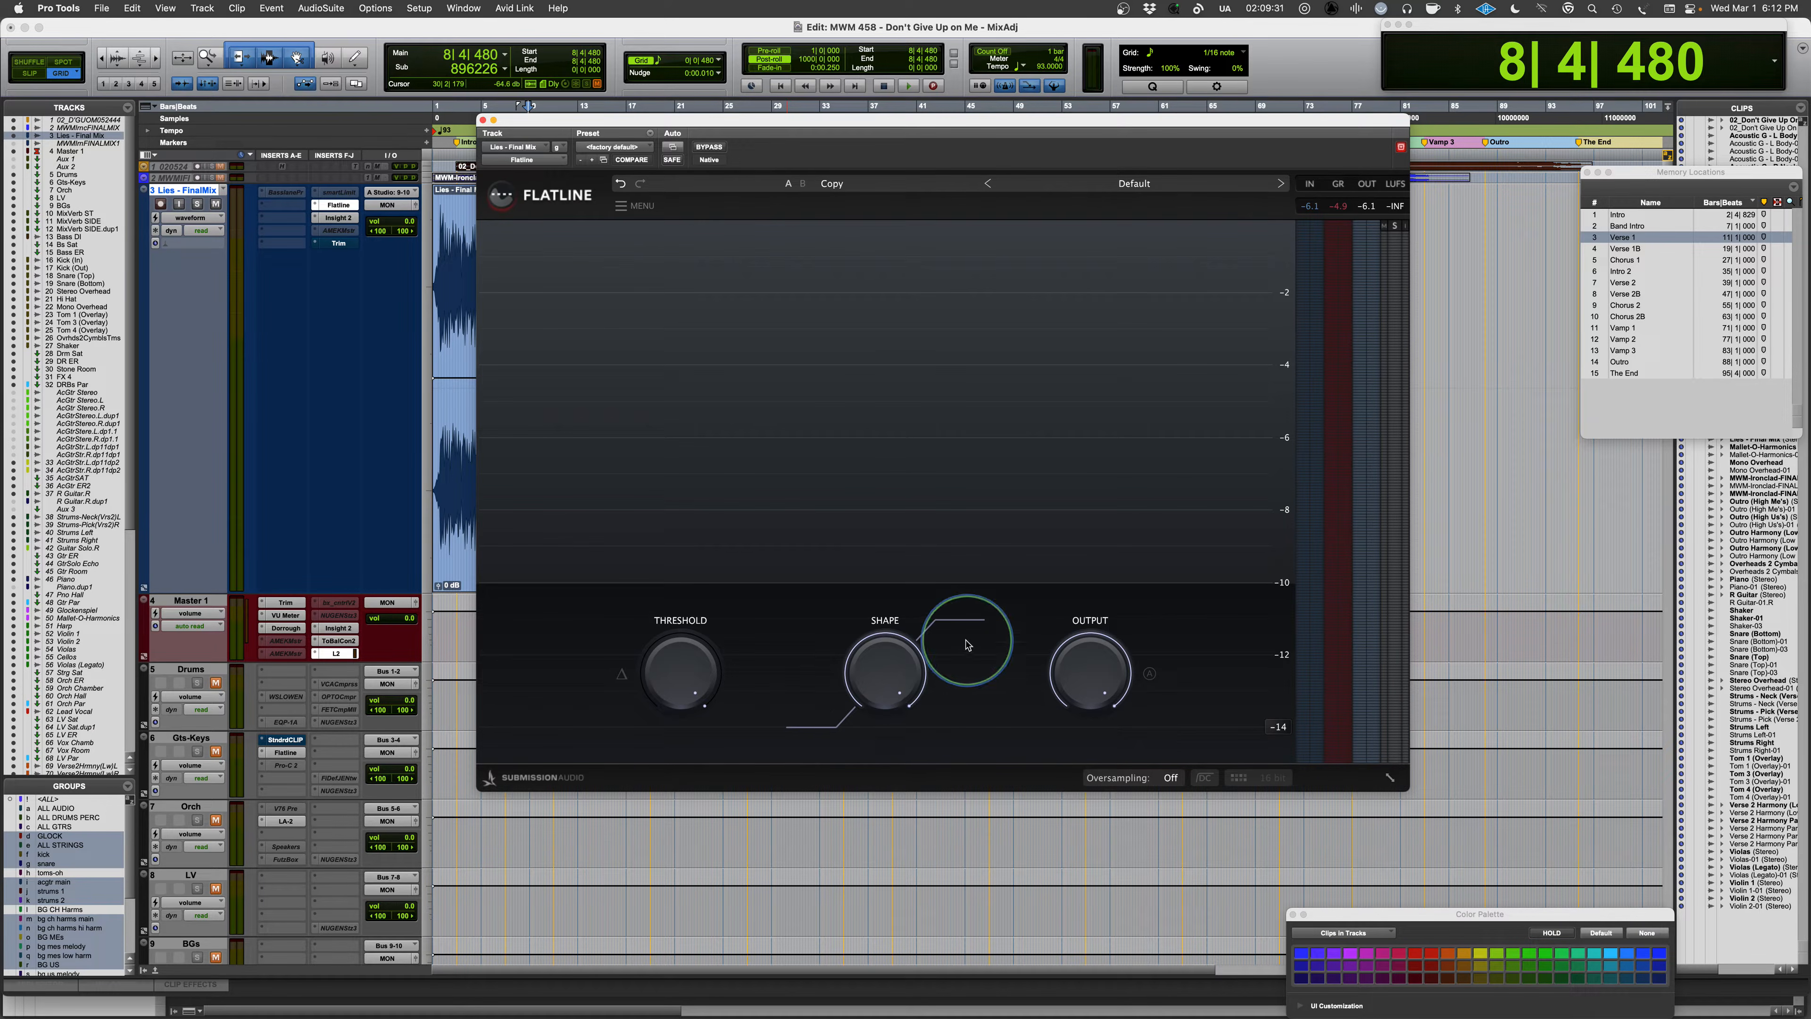
mouse_move(906, 679)
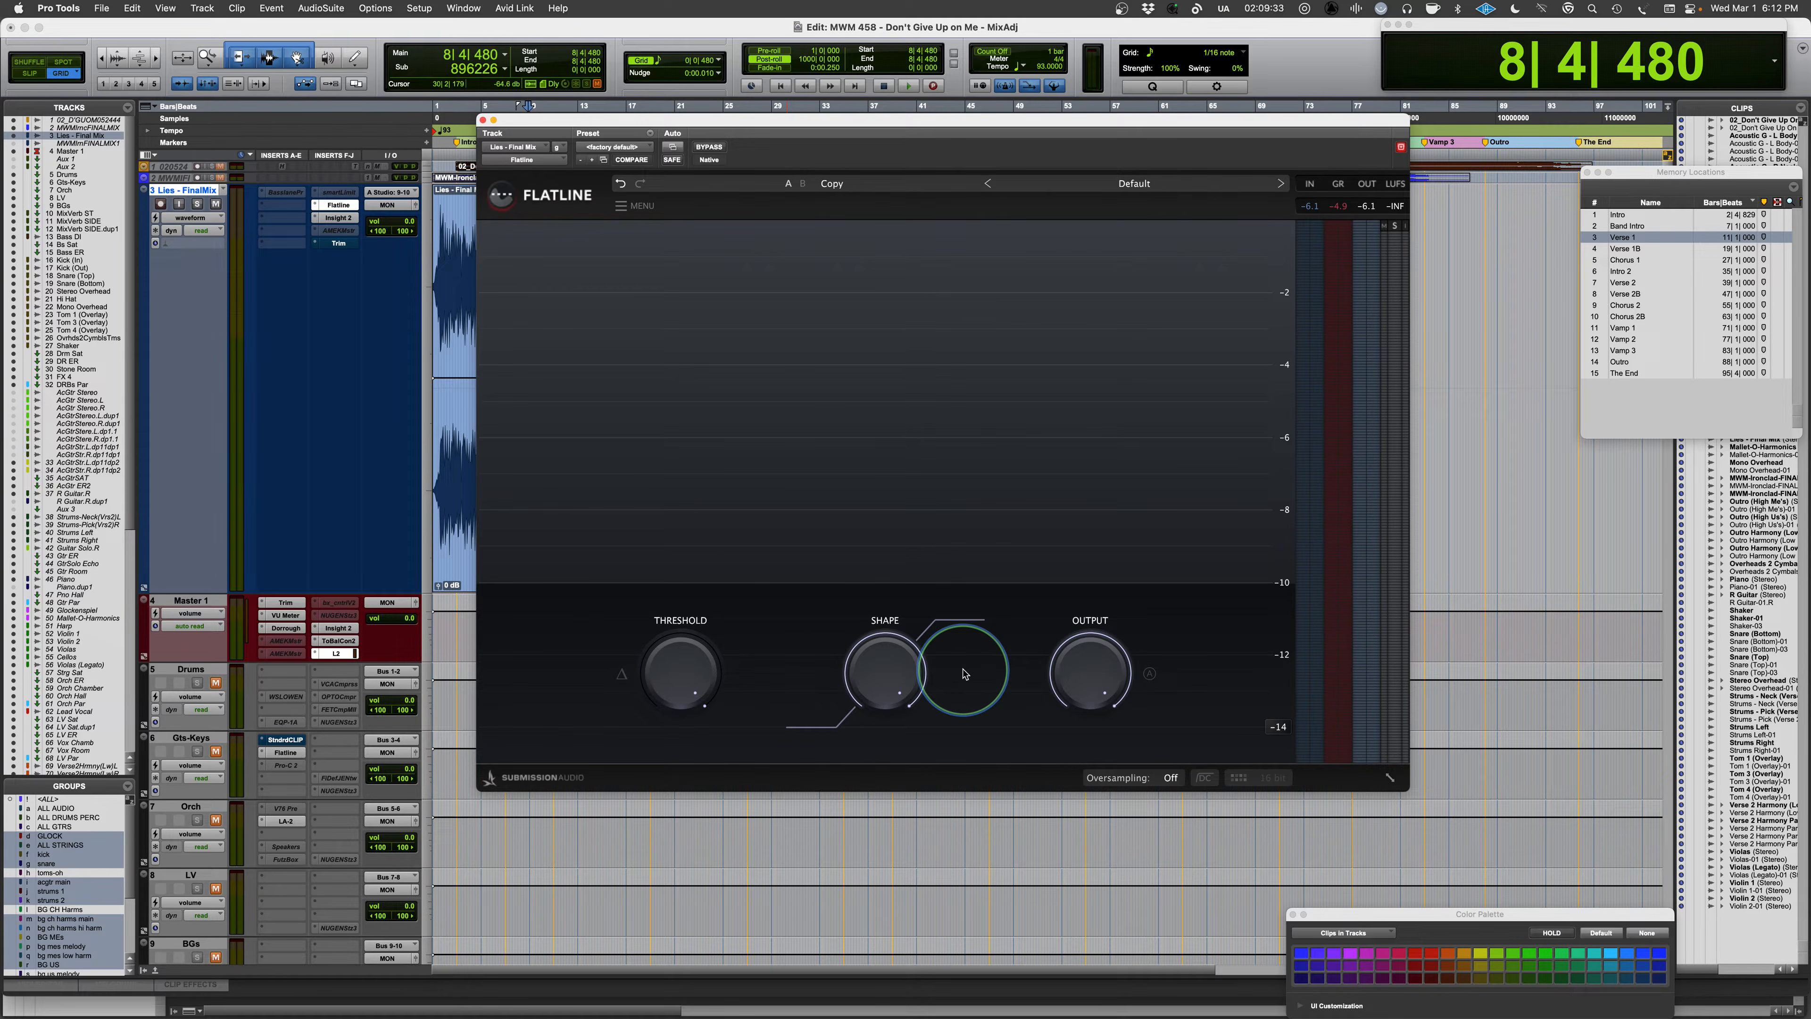
- View the available oversampling rates and dither bit depths, leaving dithering off
mouse_move(1103, 716)
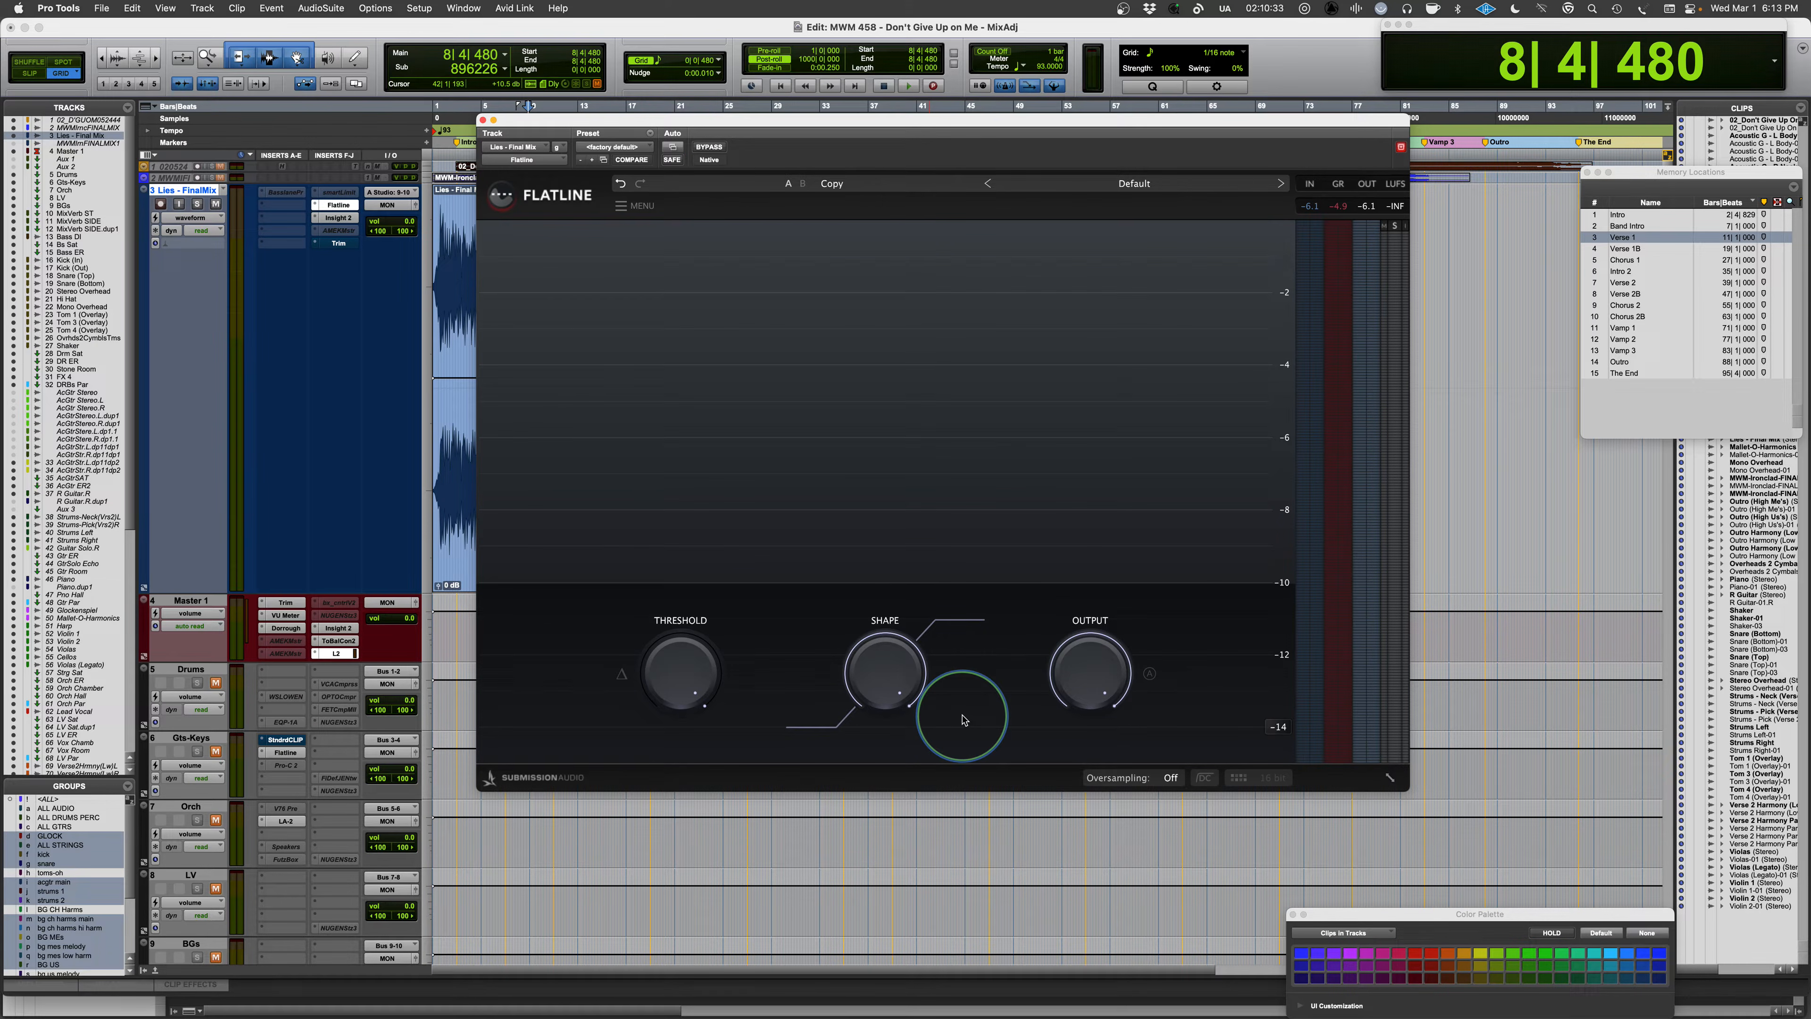
click(1169, 779)
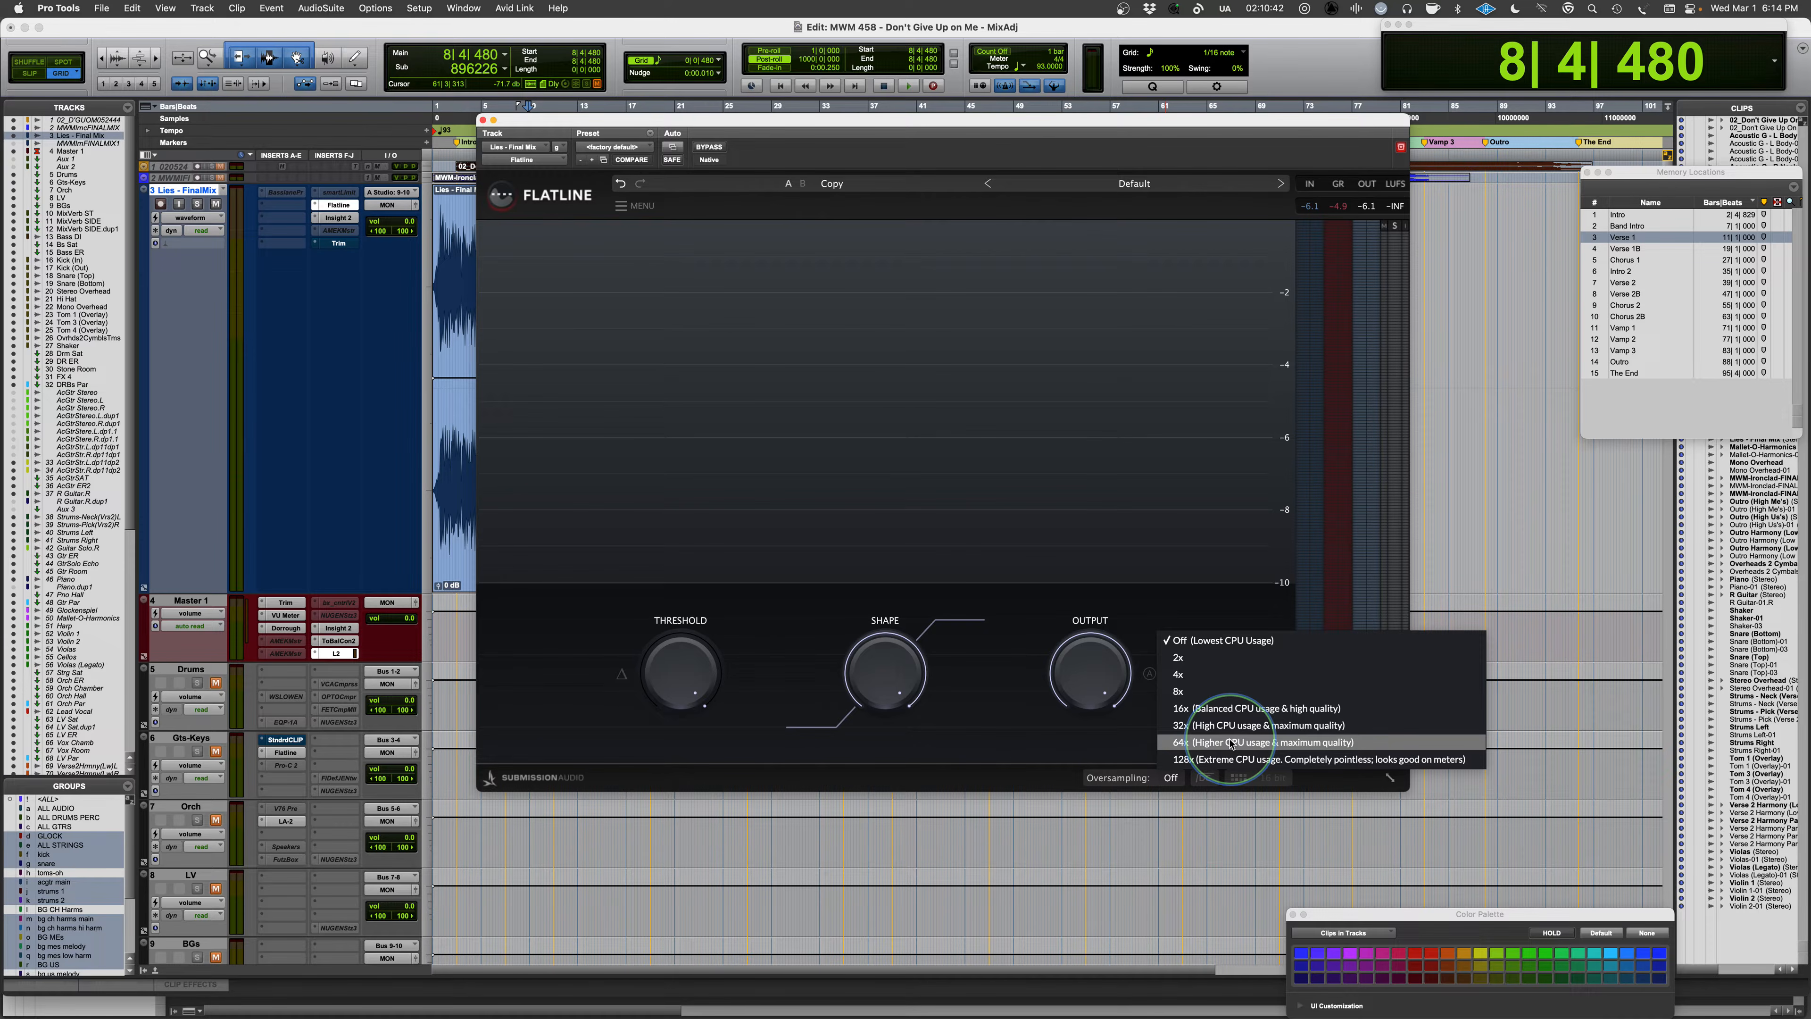
click(957, 707)
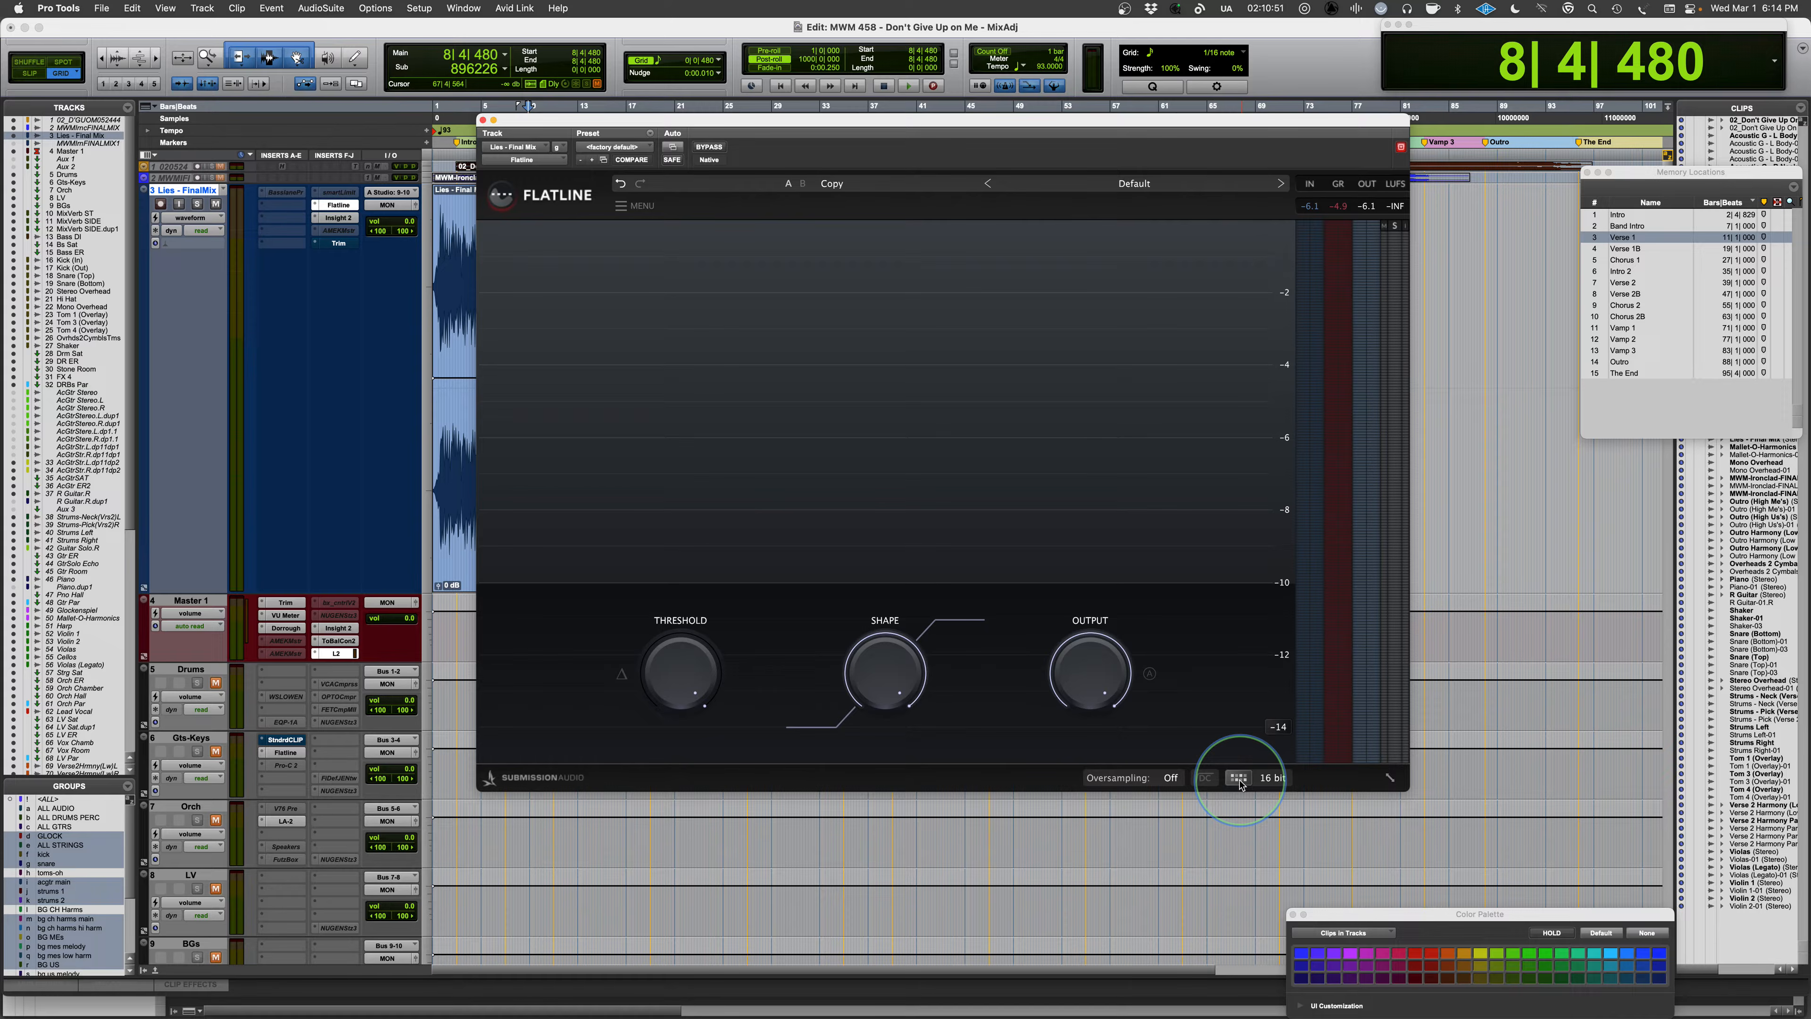
click(1276, 778)
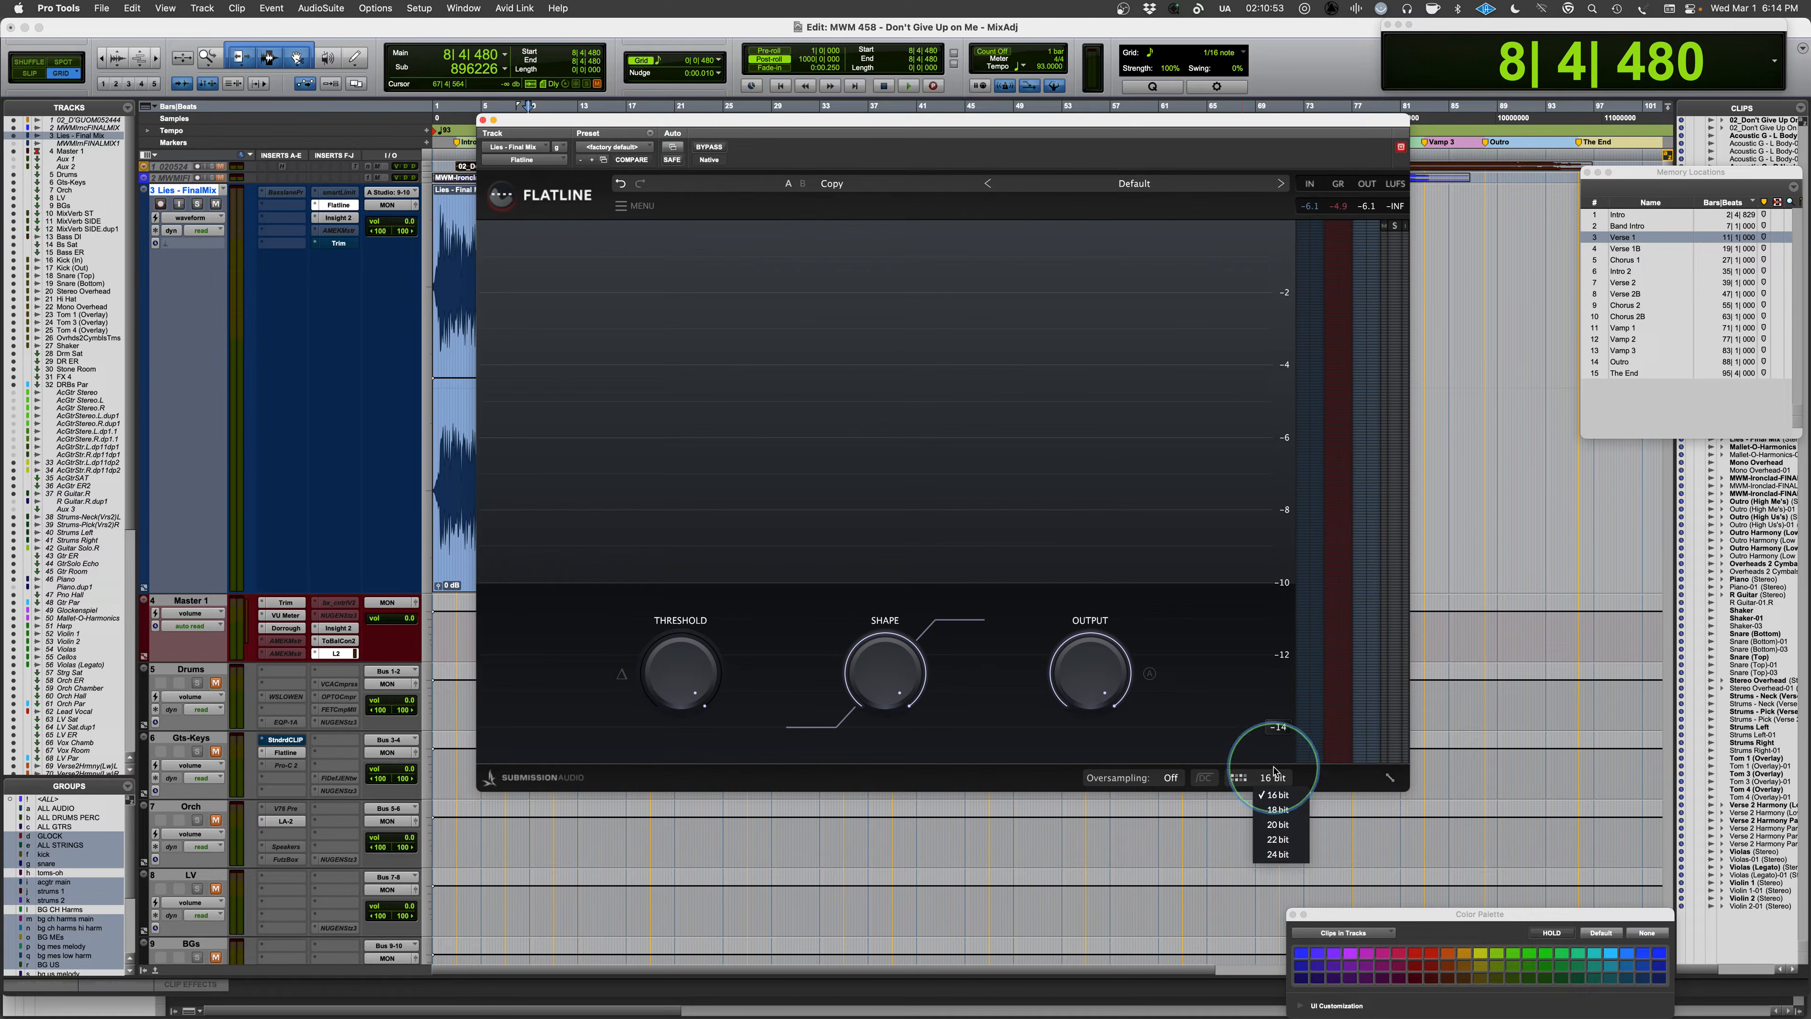
click(1249, 742)
click(1244, 781)
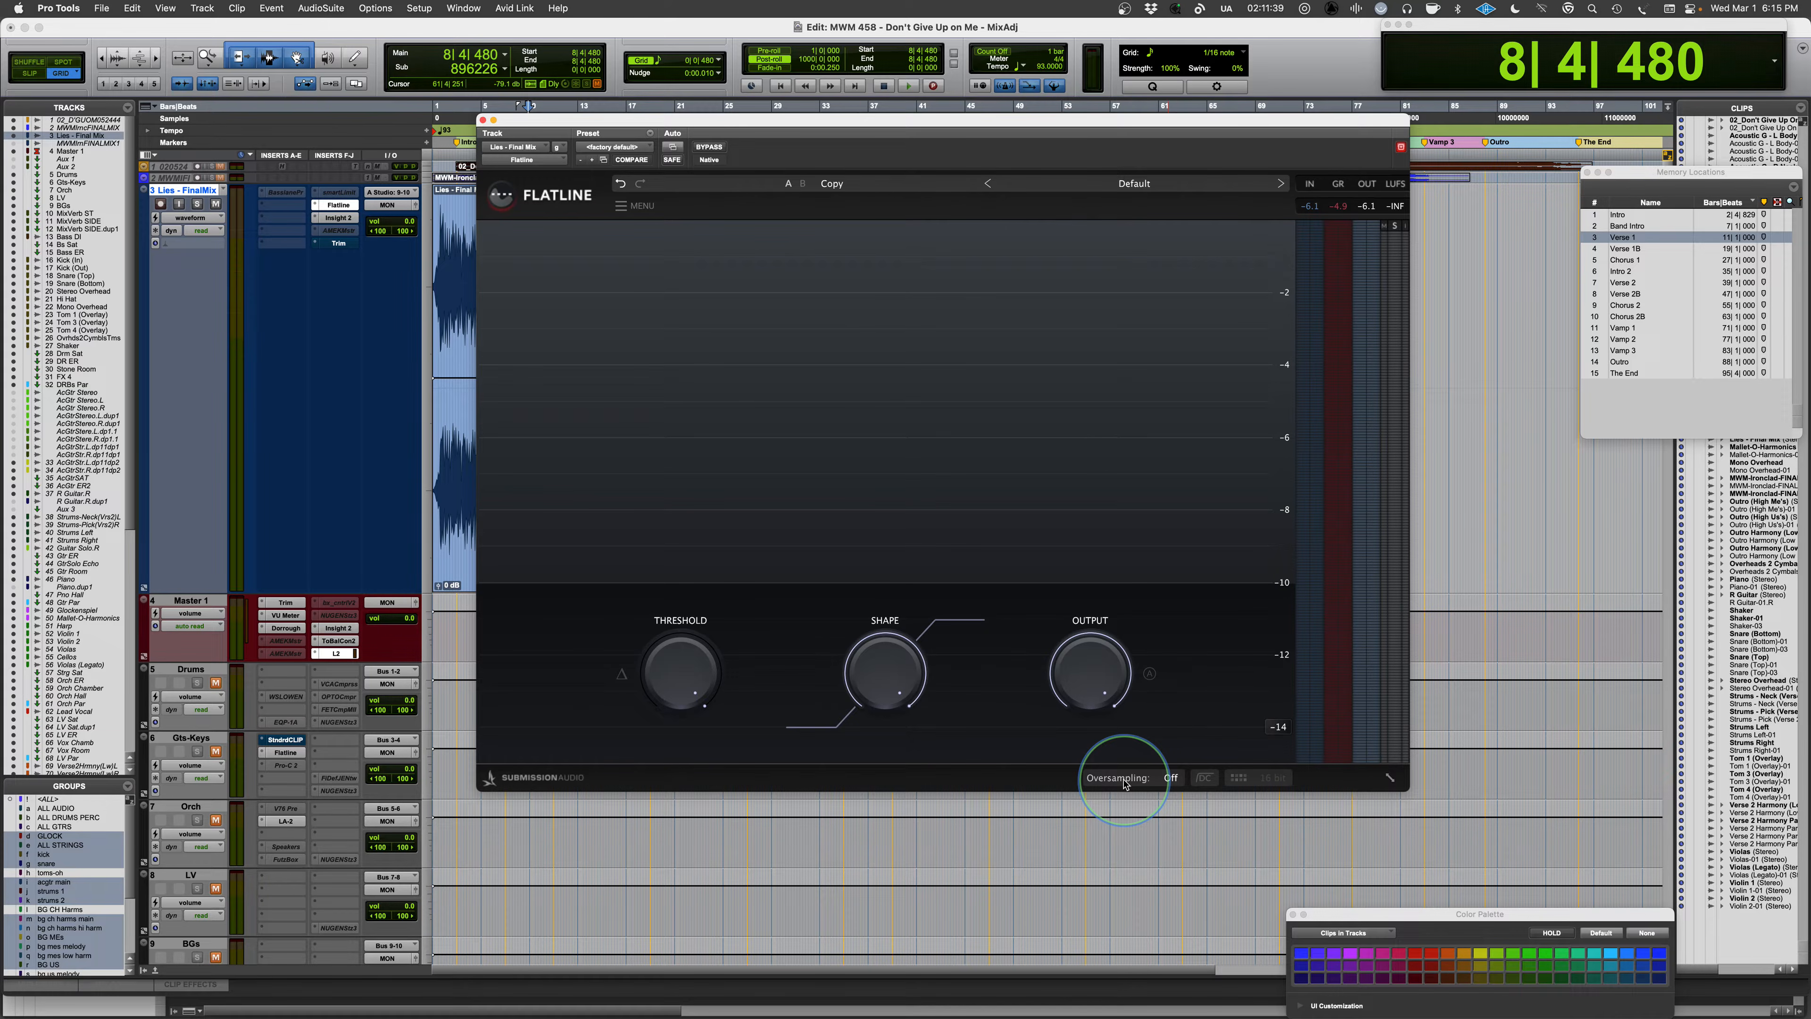
- Play the final mix from bar 8 and toggle Flatline's bypass repeatedly to compare the processed and unprocessed sound
click(703, 148)
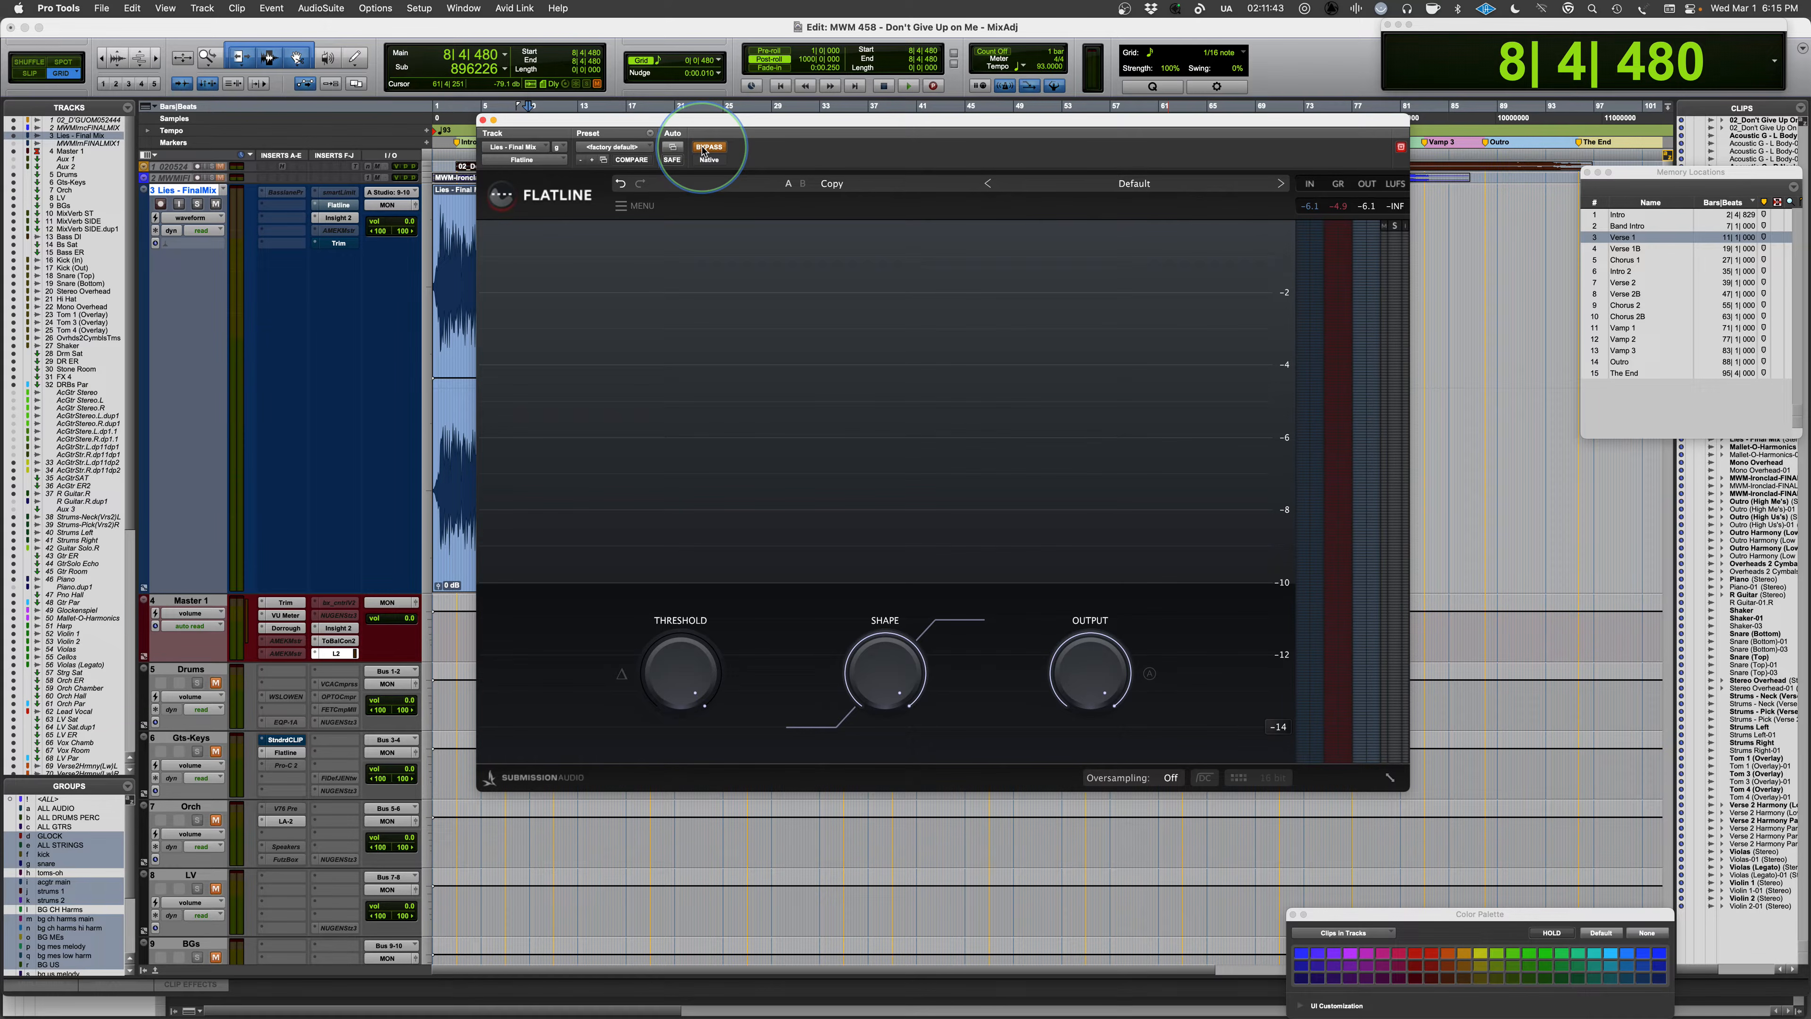
click(703, 148)
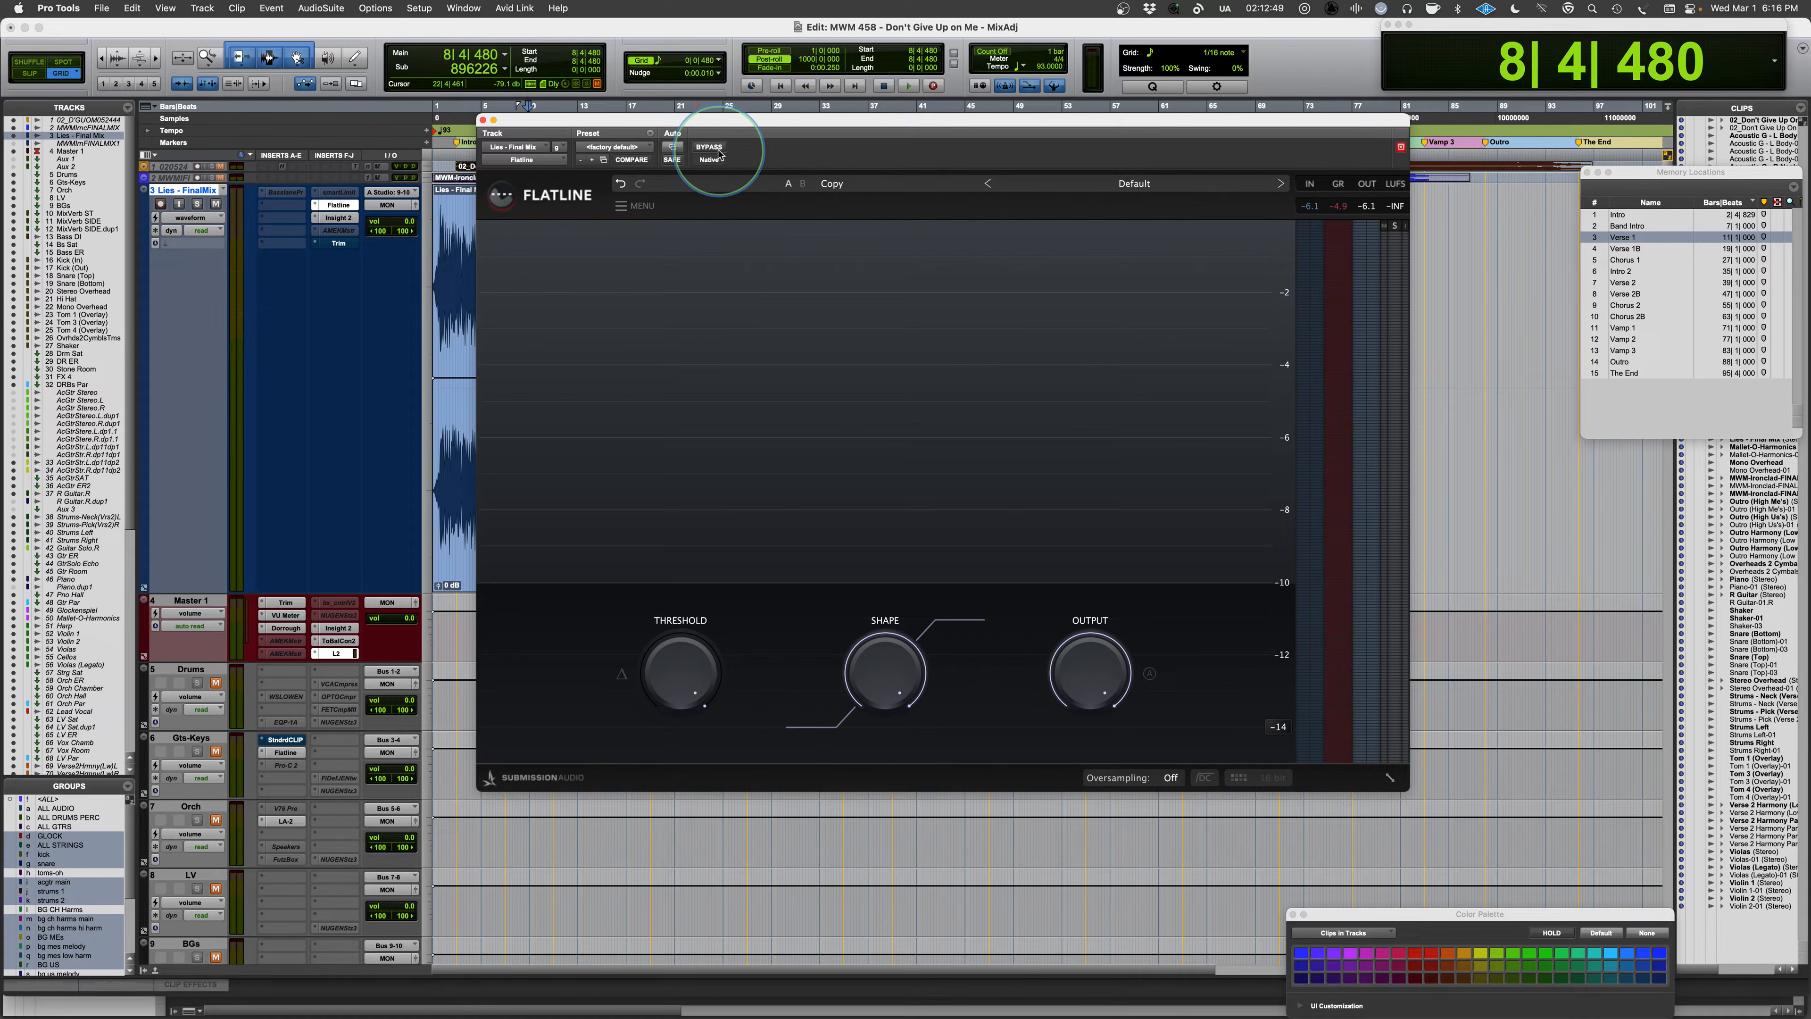
key(space)
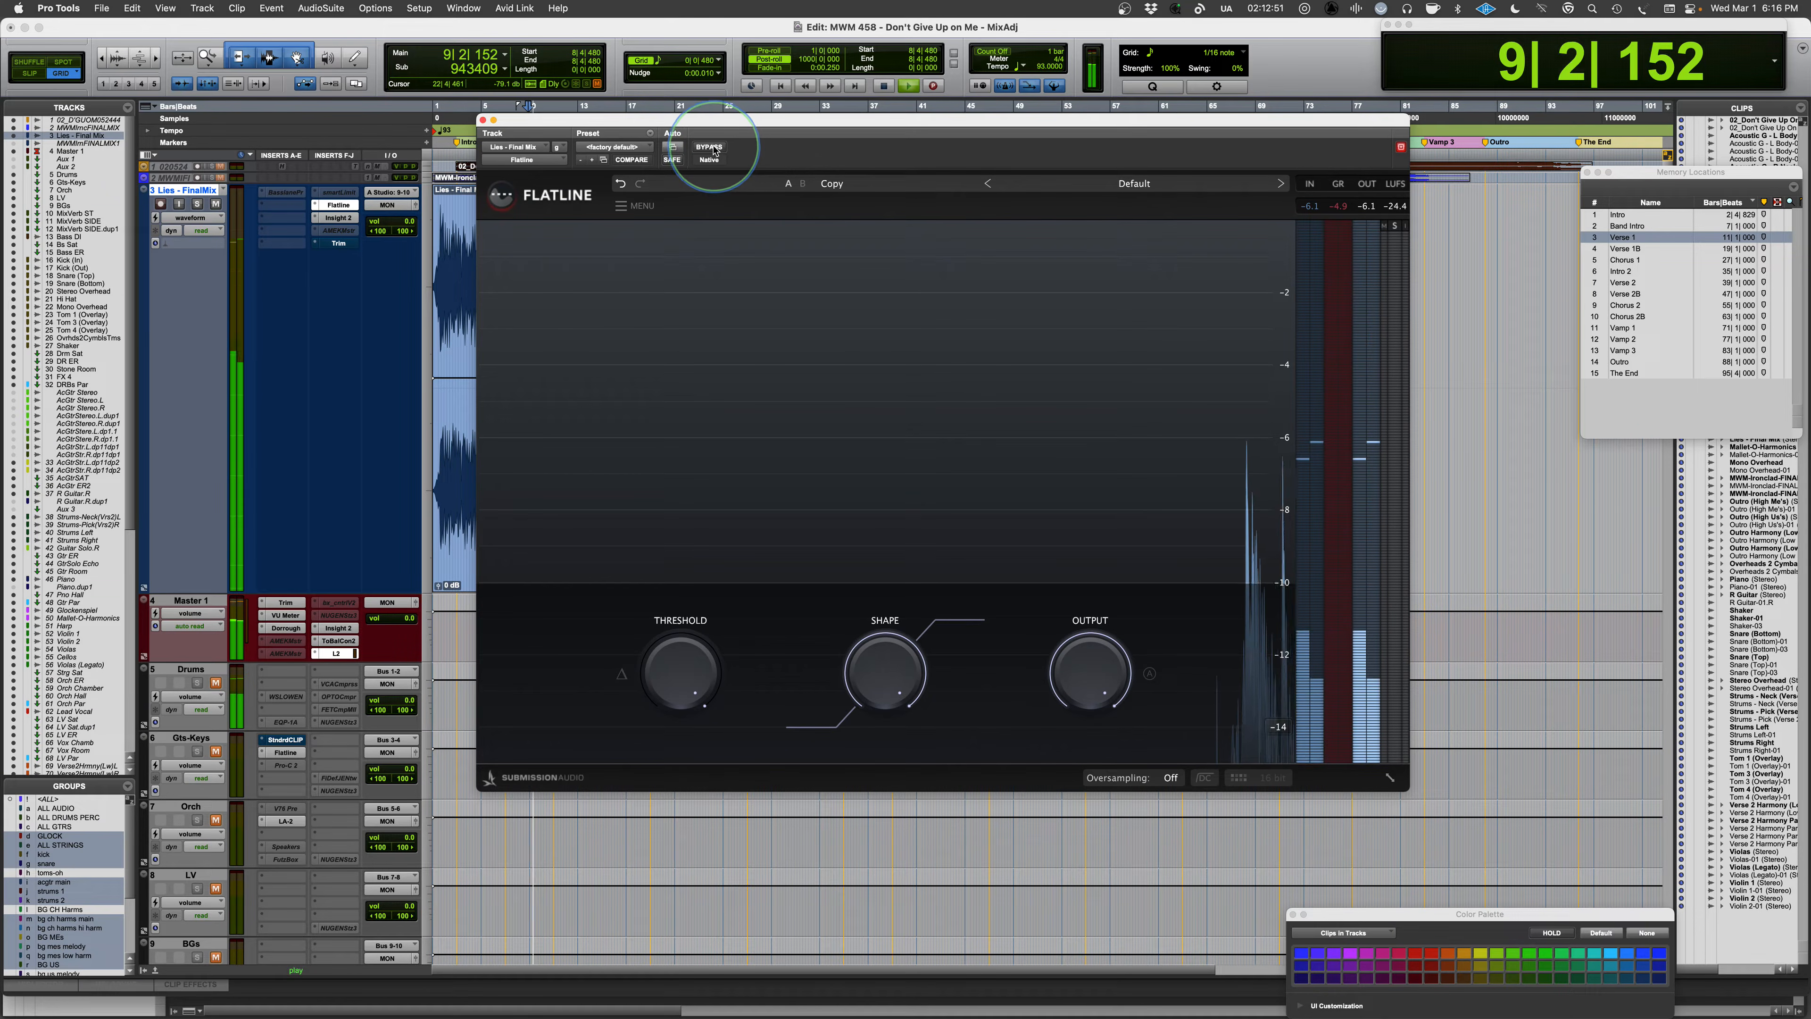
click(709, 148)
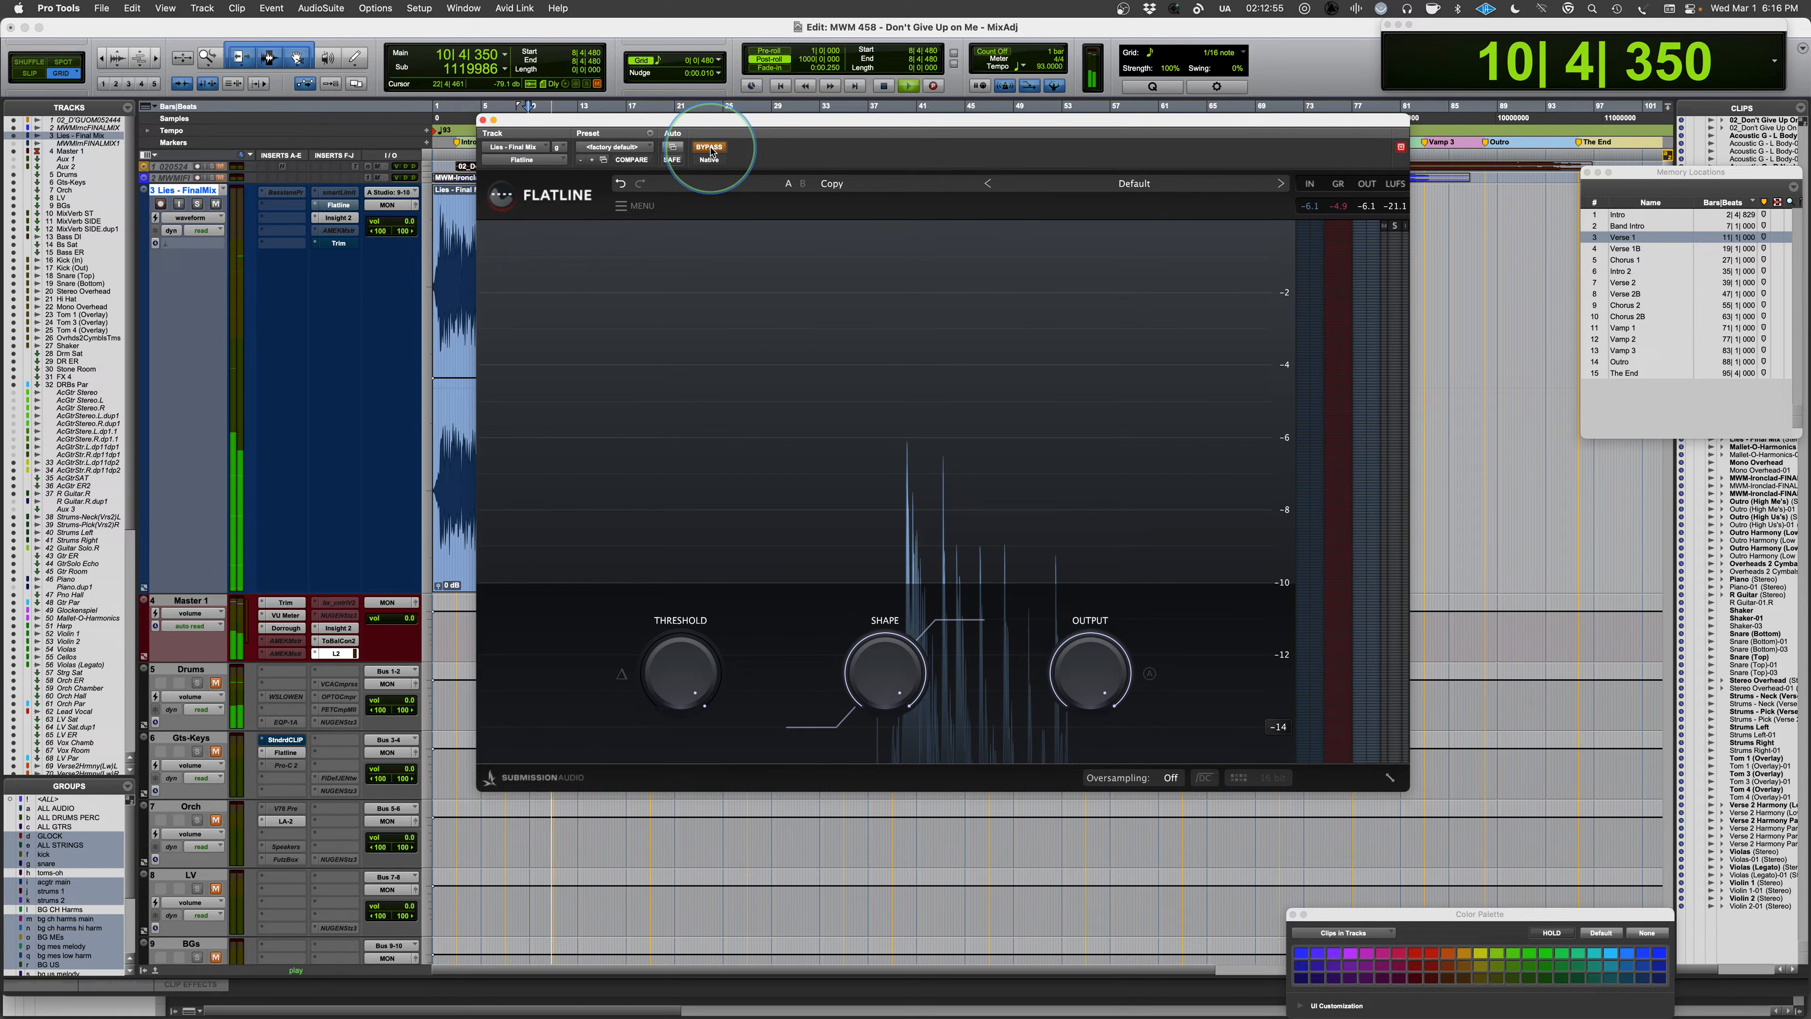
click(710, 150)
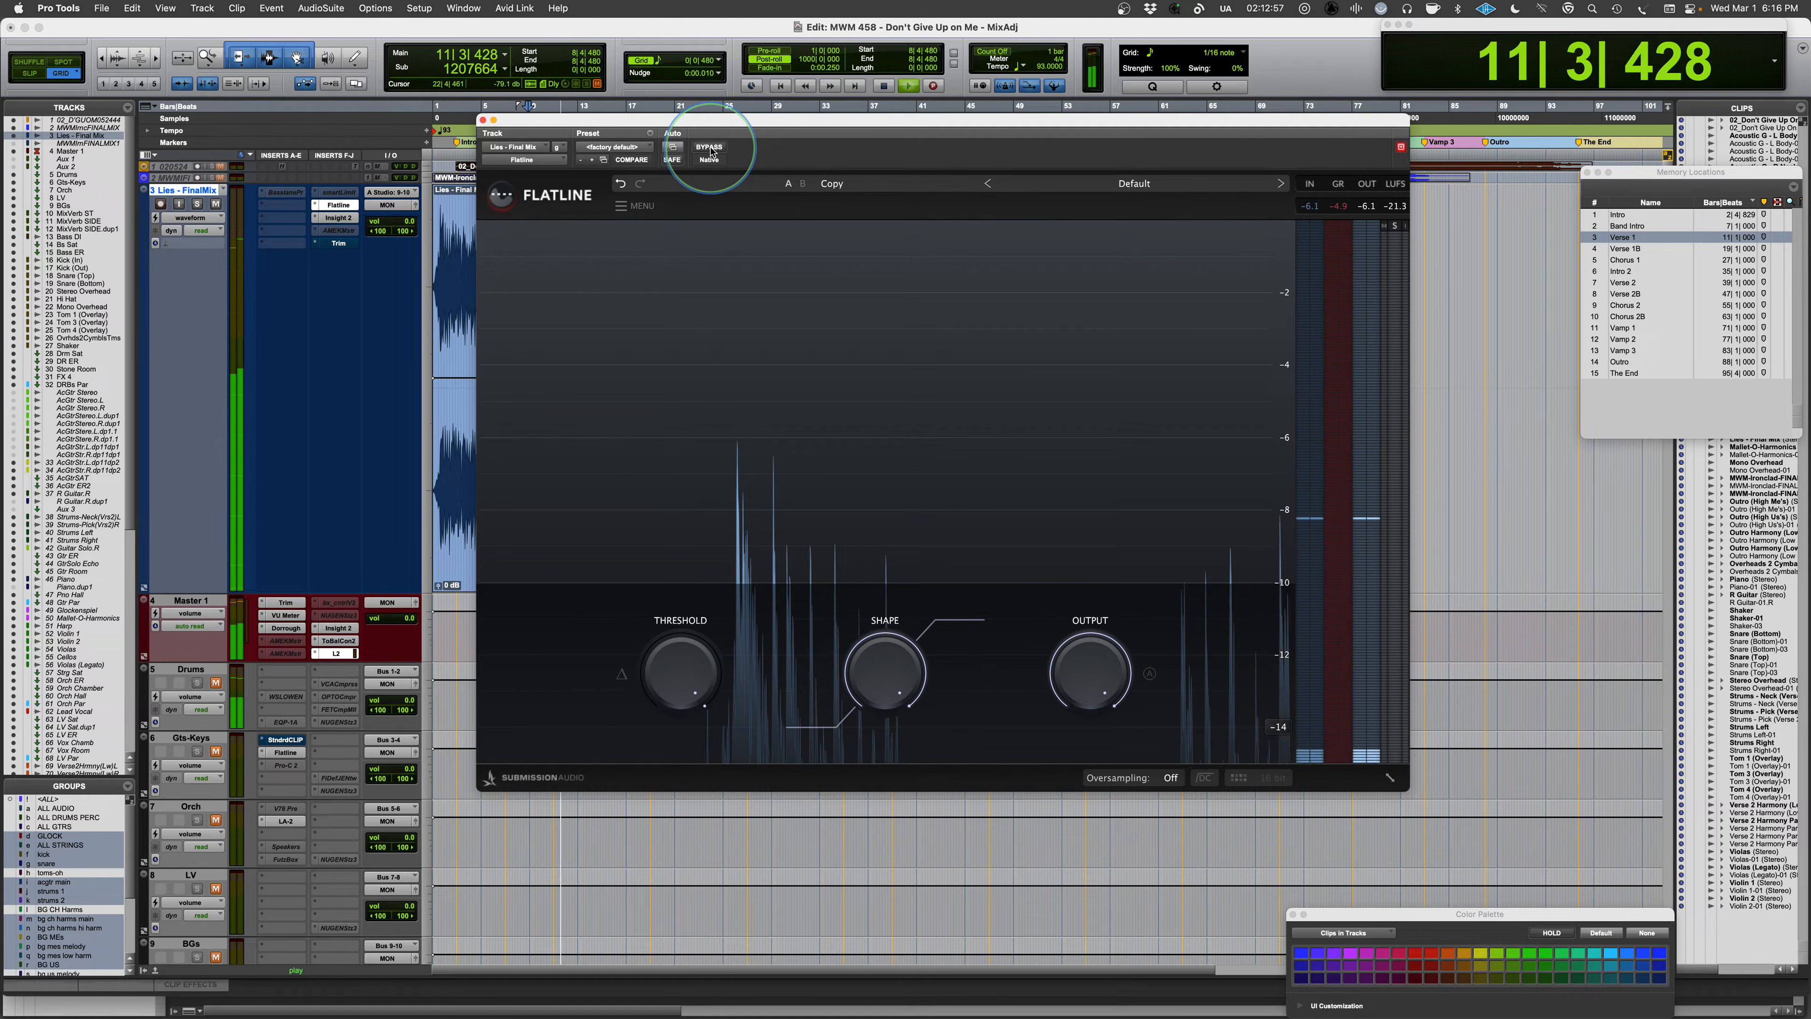
click(710, 150)
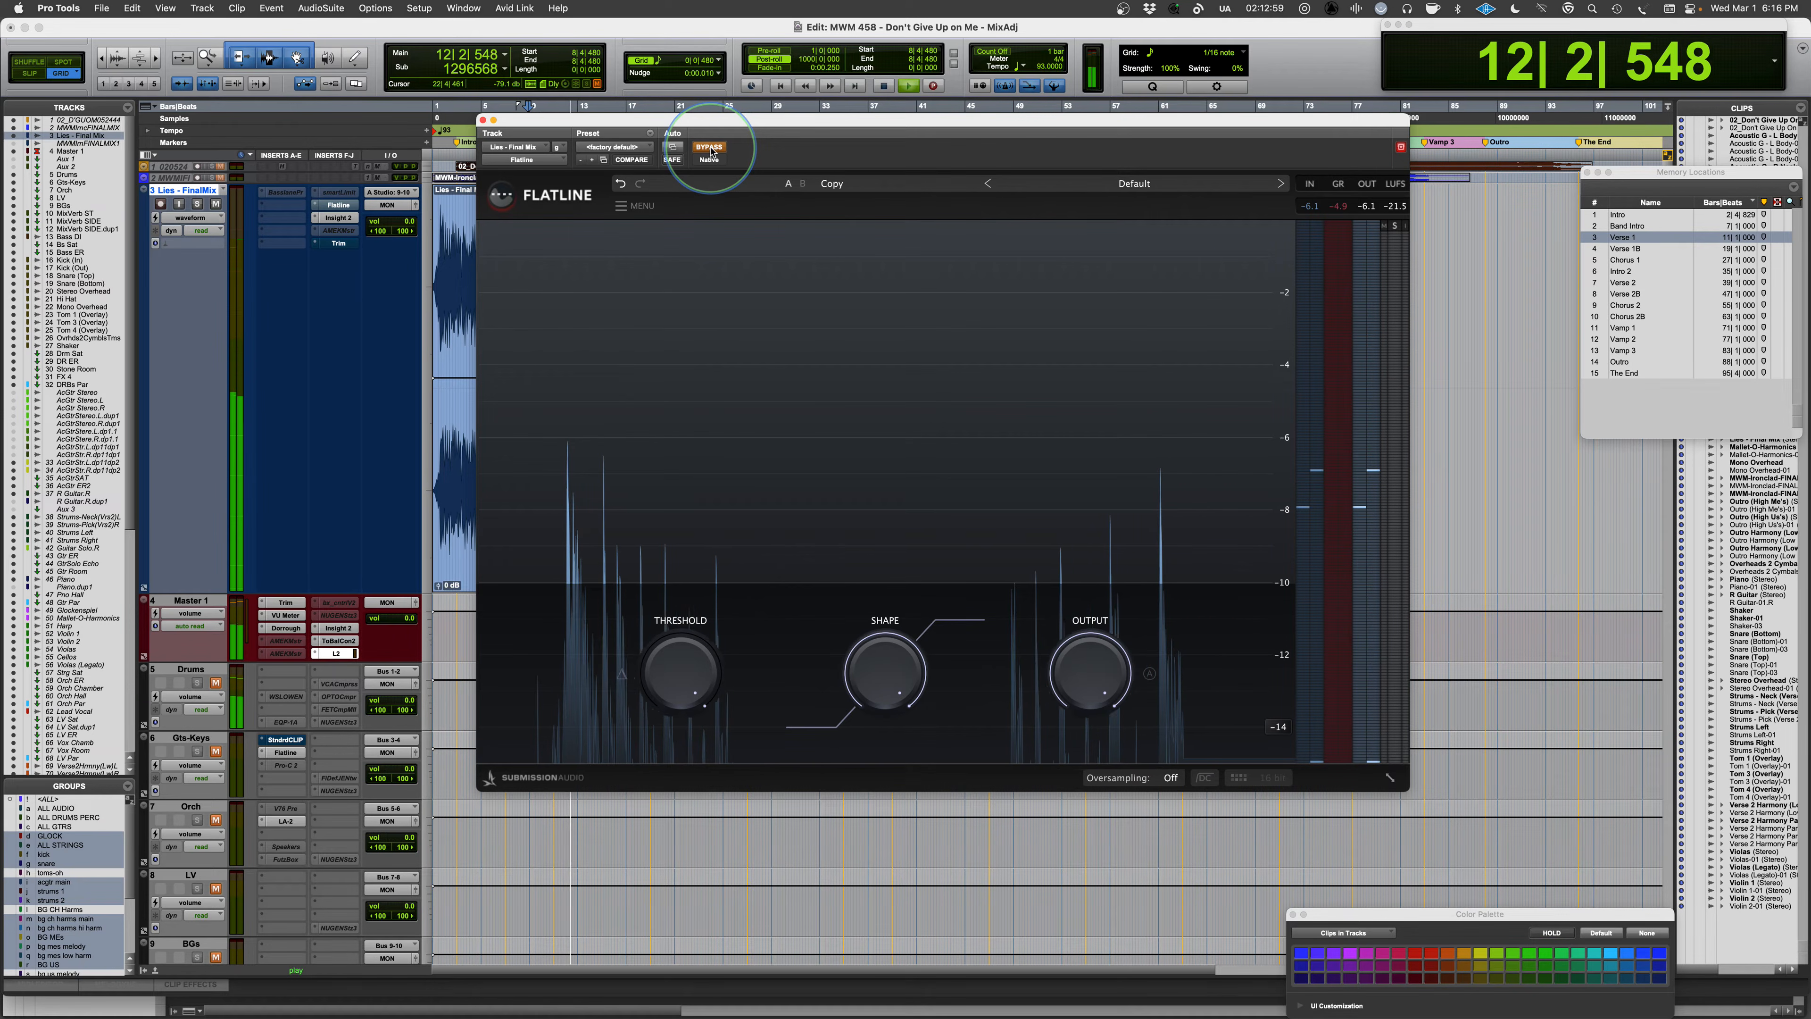
click(711, 150)
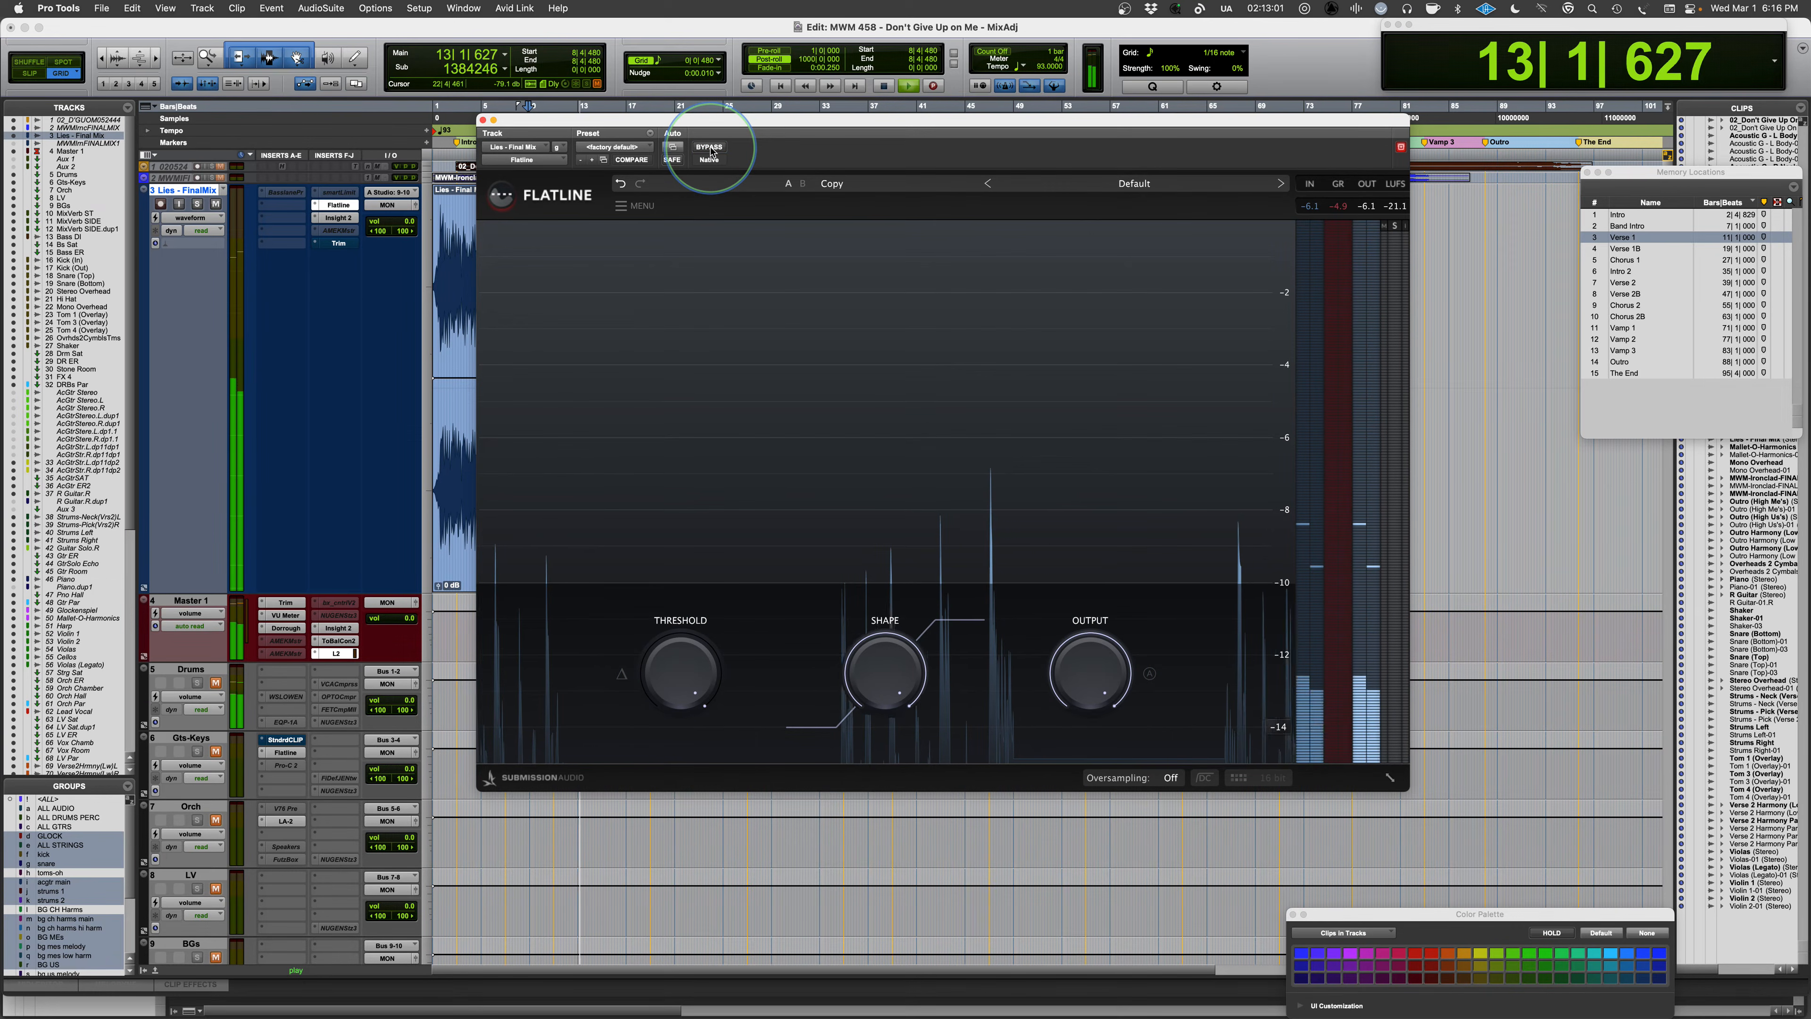
click(711, 150)
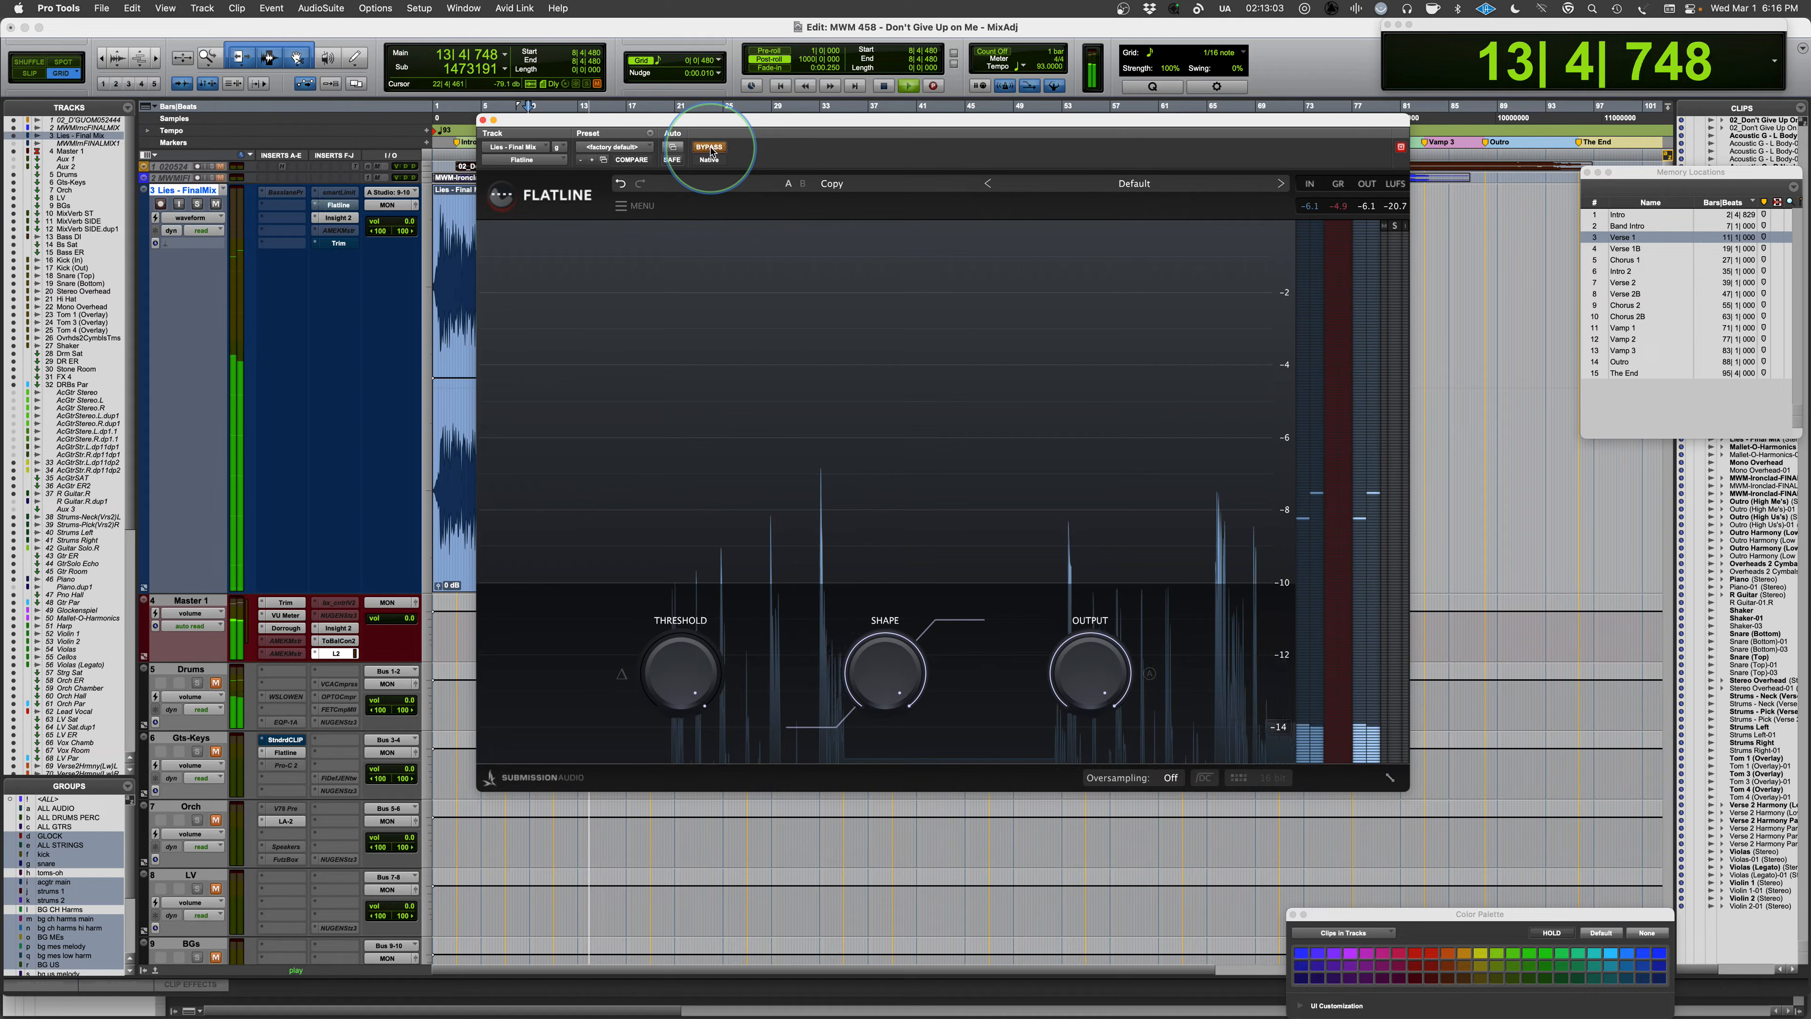
click(710, 150)
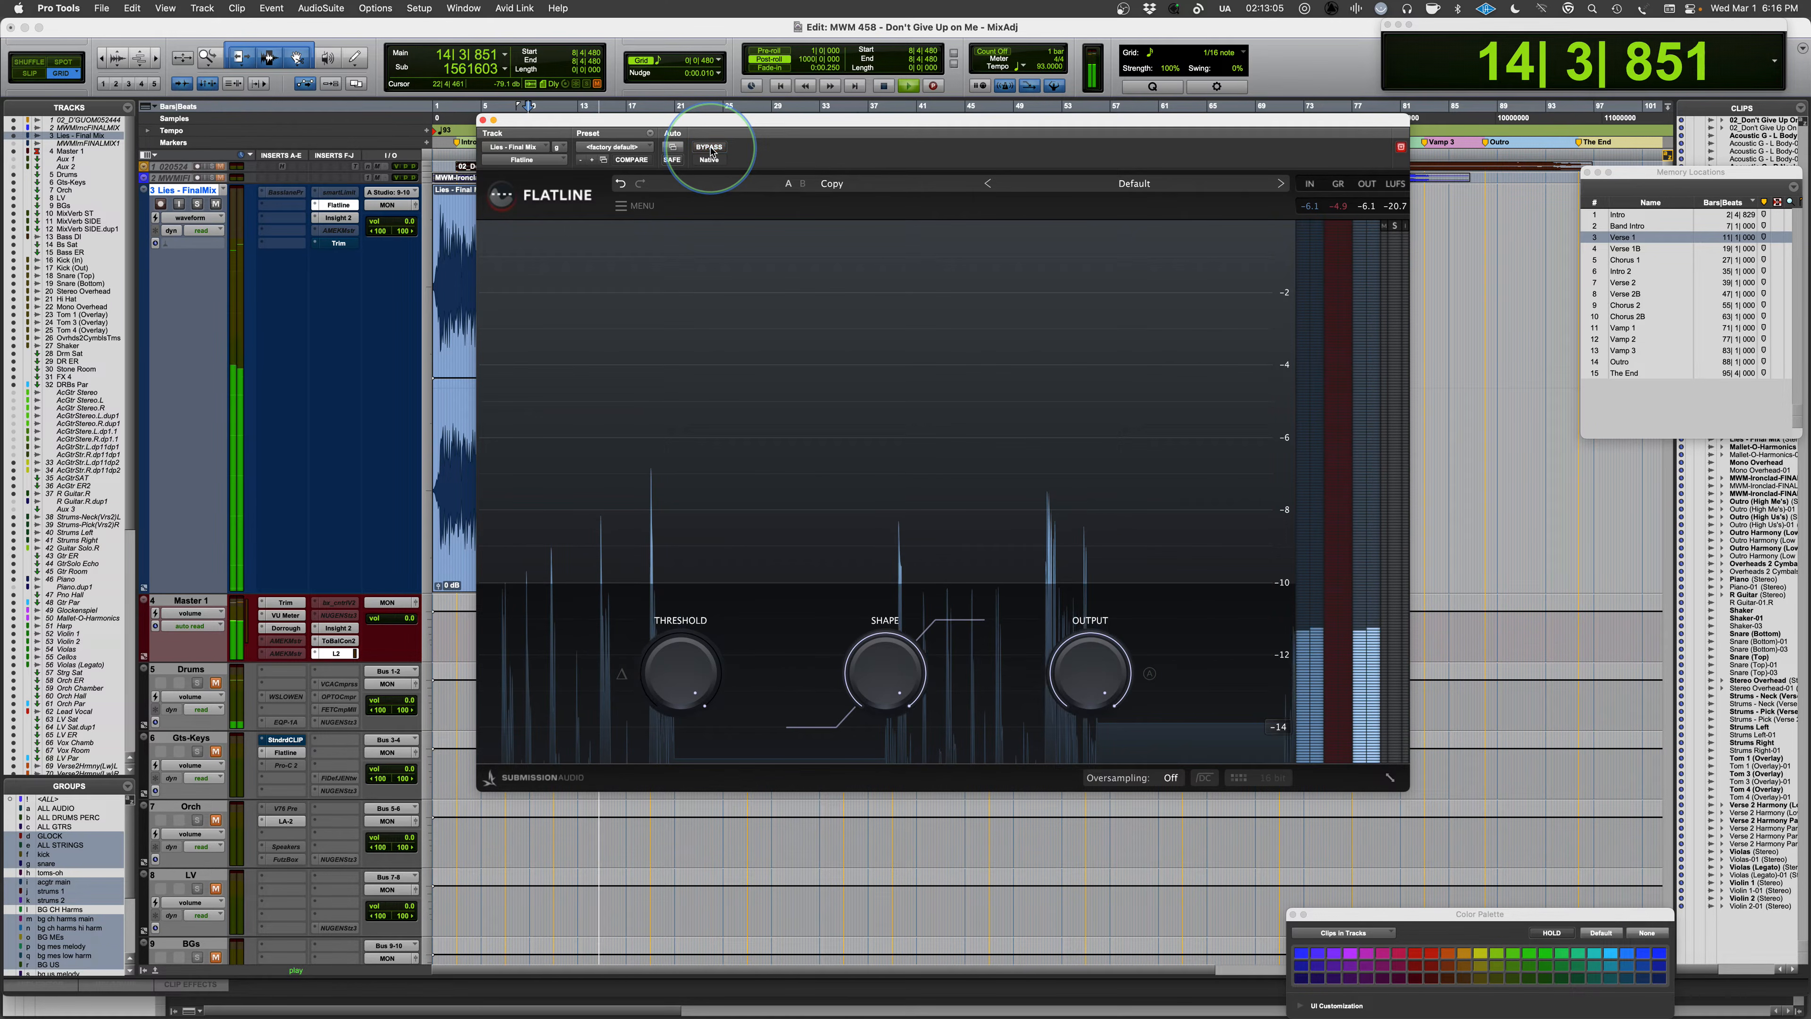
click(710, 150)
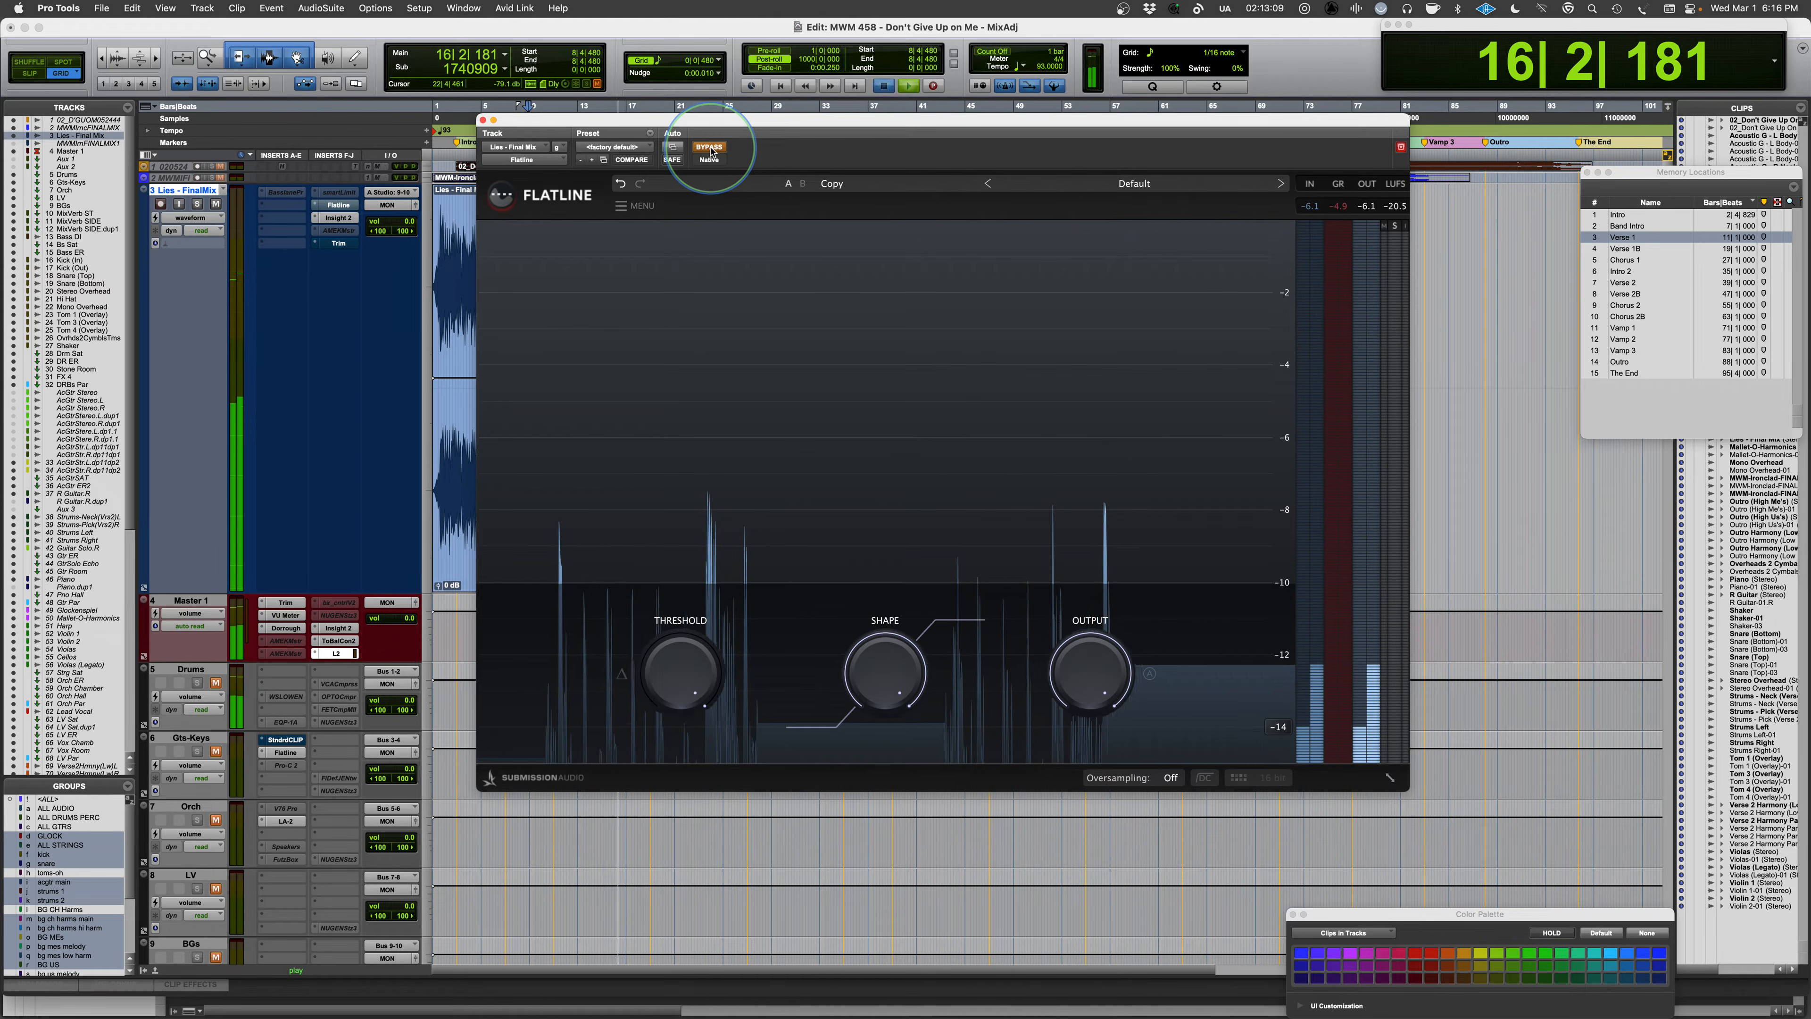
key(space)
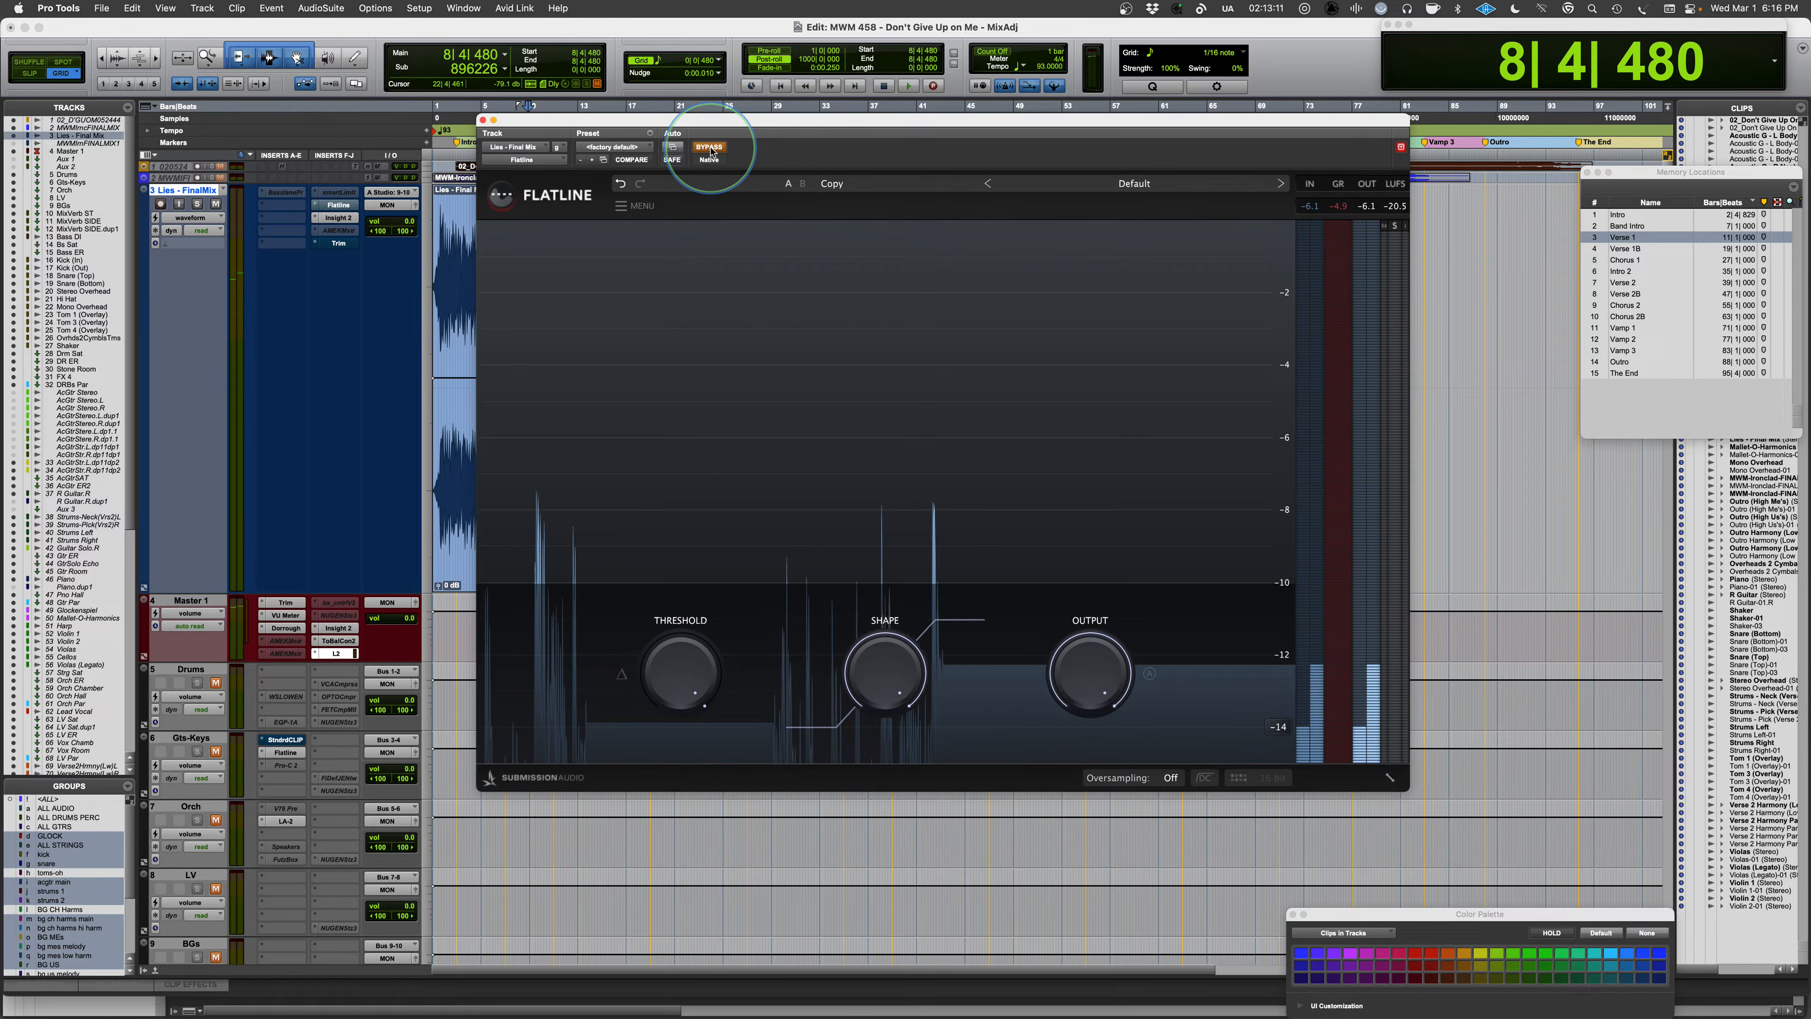
- Take Flatline out of bypass, lower the Threshold to -12.63 dB during playback, and compare the result against bypass
click(711, 149)
click(660, 653)
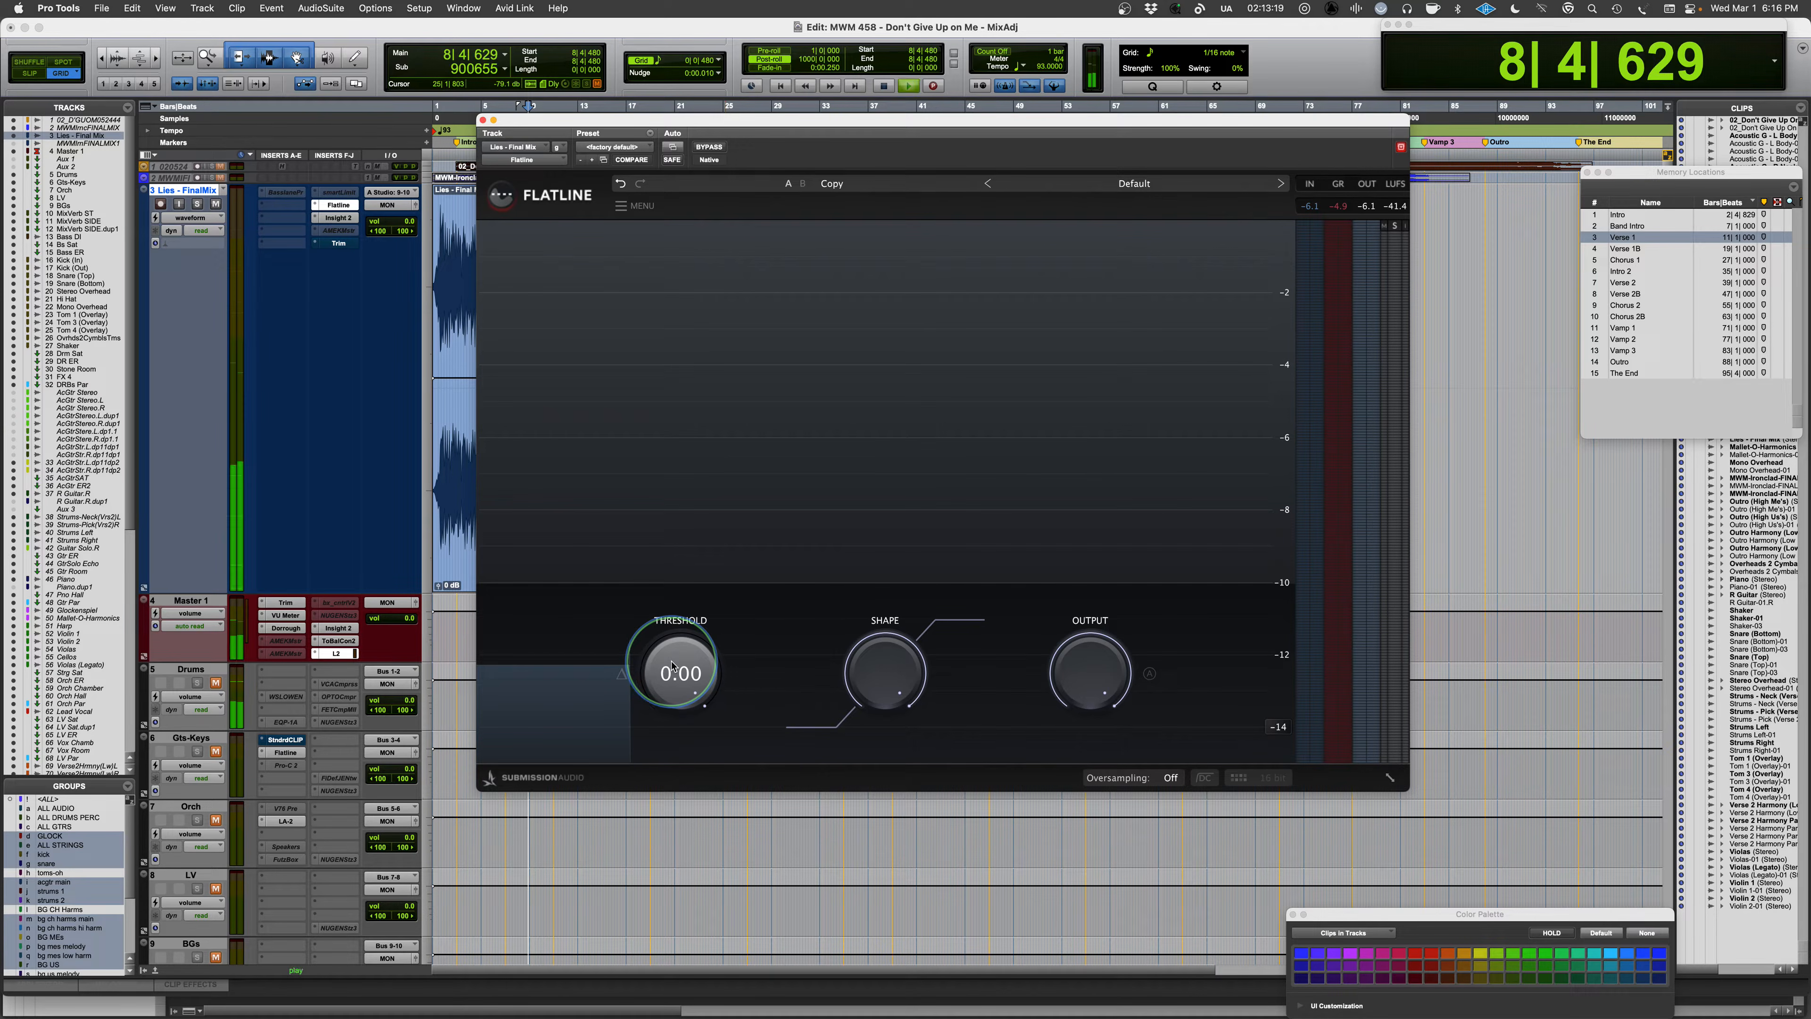
drag(673, 666, 670, 739)
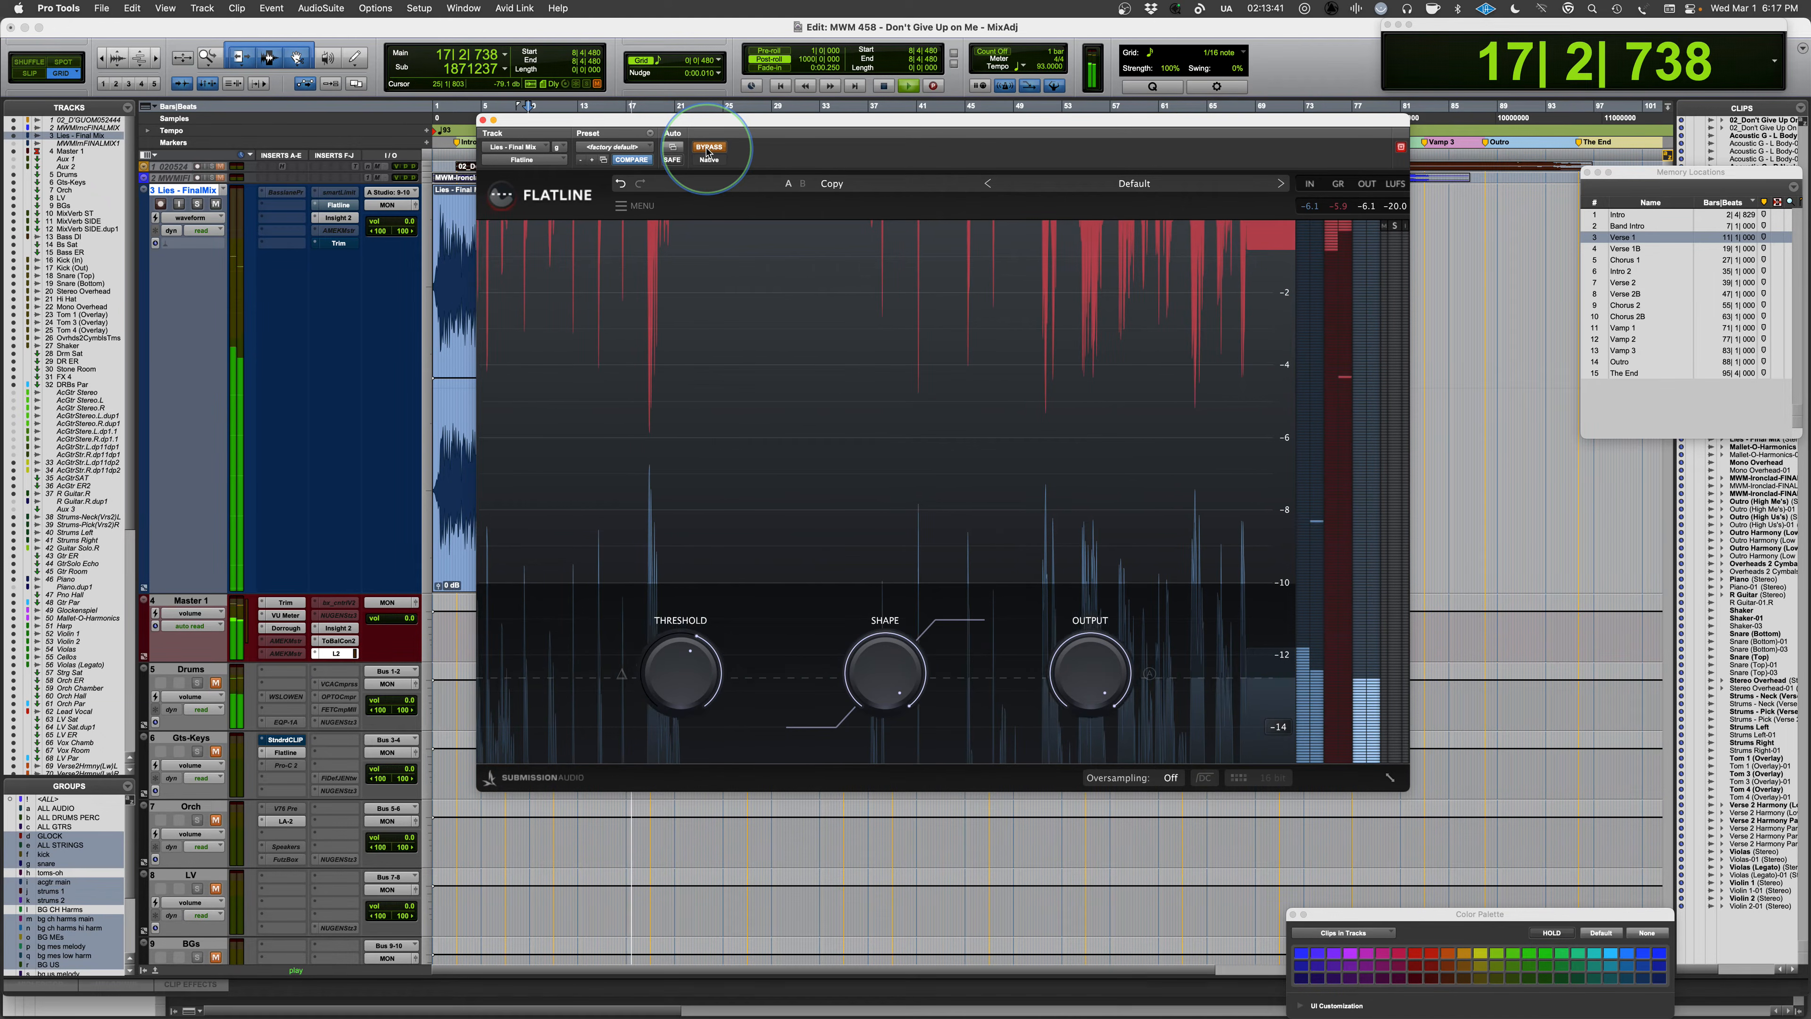
click(707, 152)
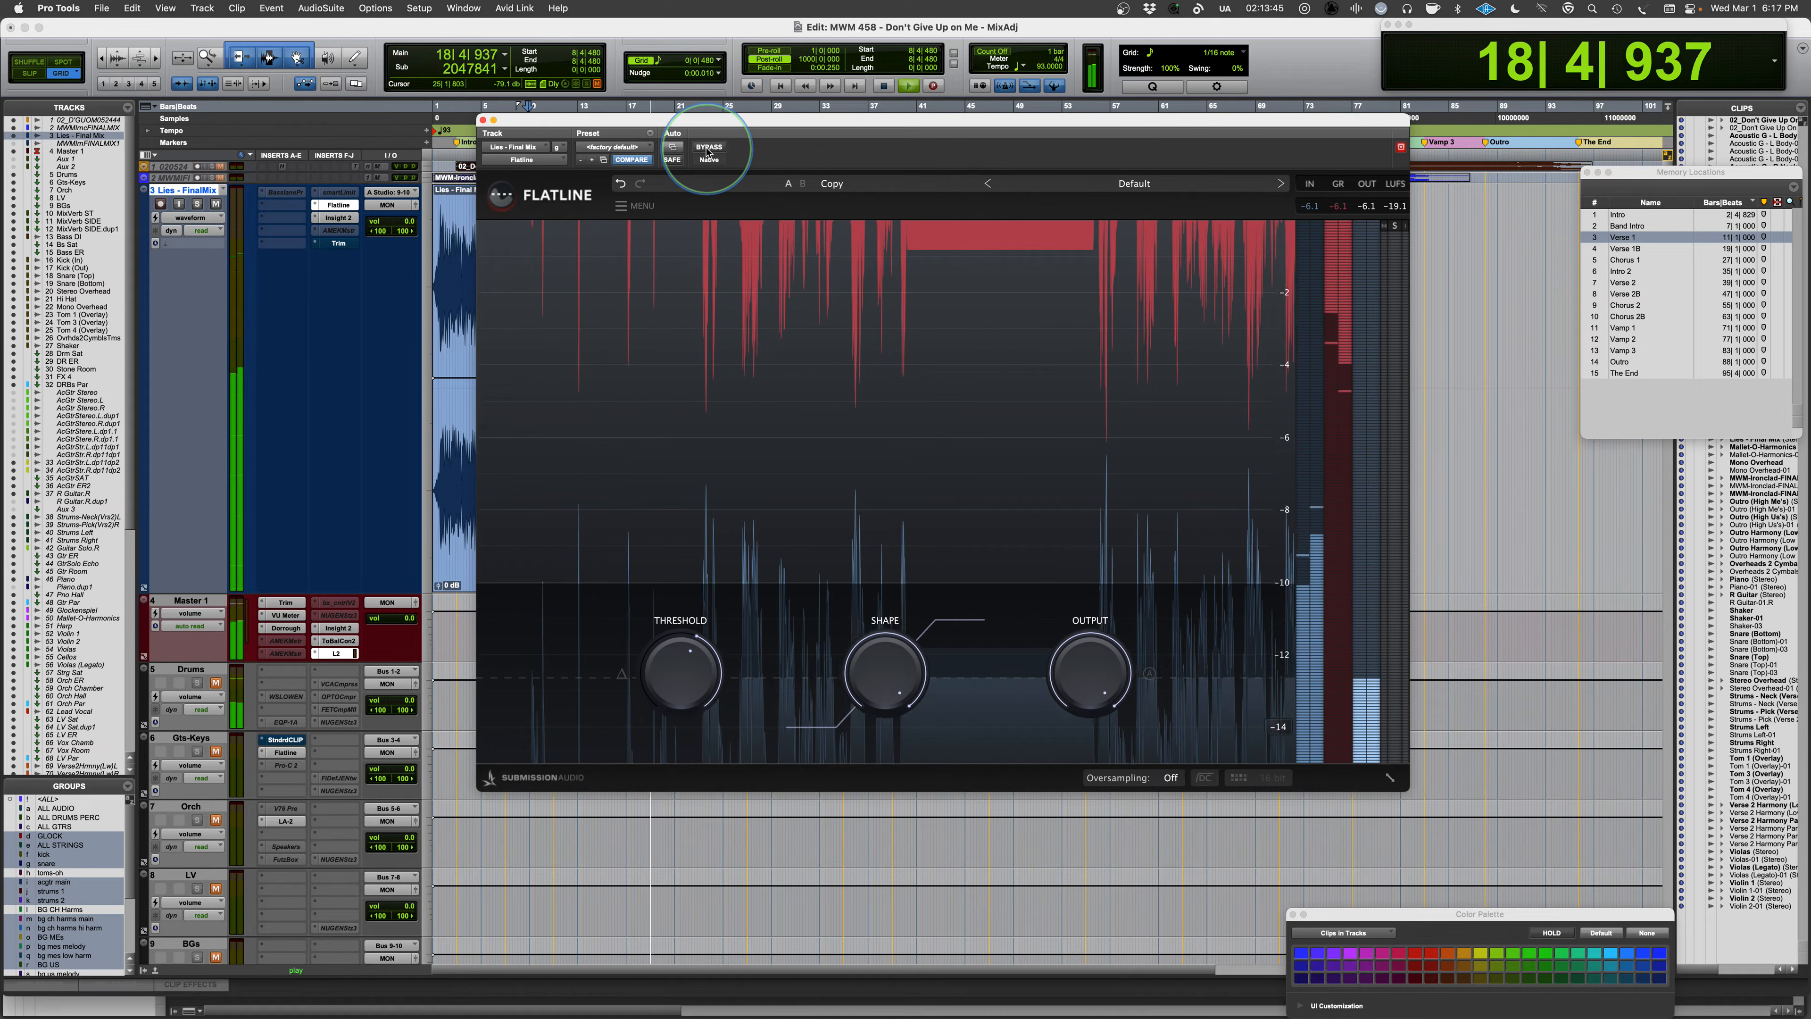
key(space)
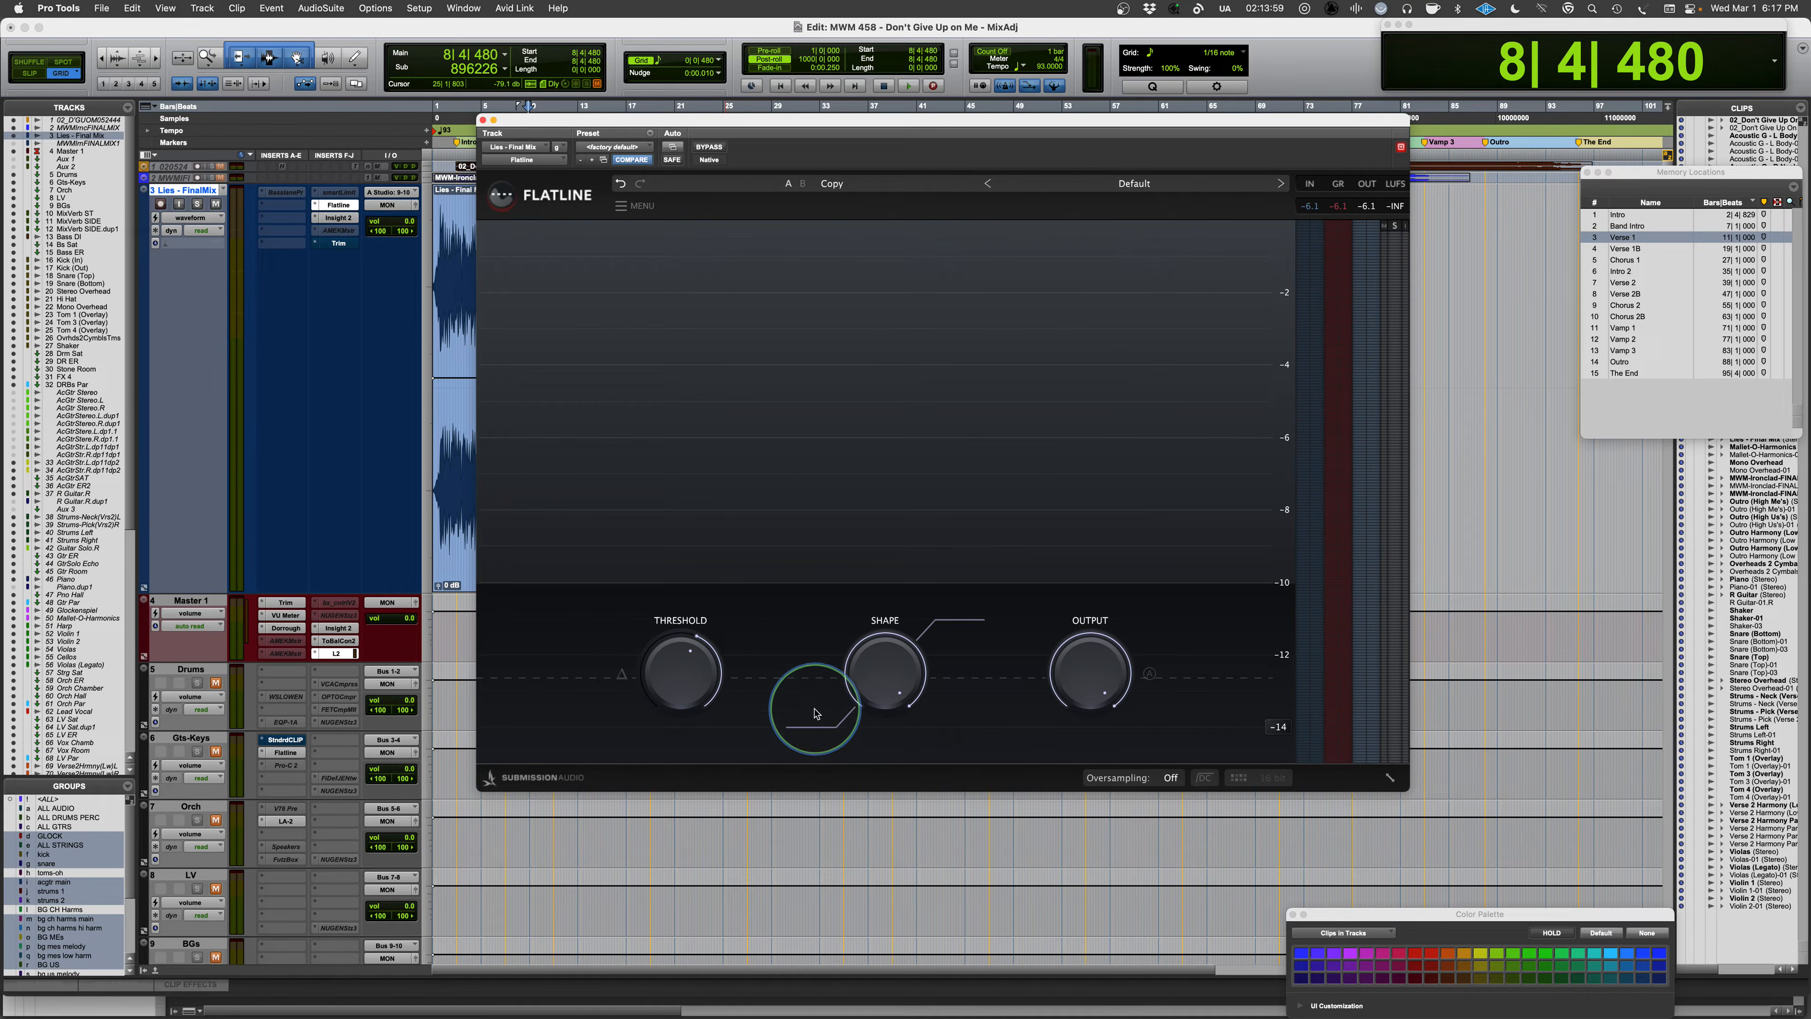
- Turn on delta monitoring and play the final mix from bar 16, beat 2 to hear only the clipped signal
mouse_move(668, 702)
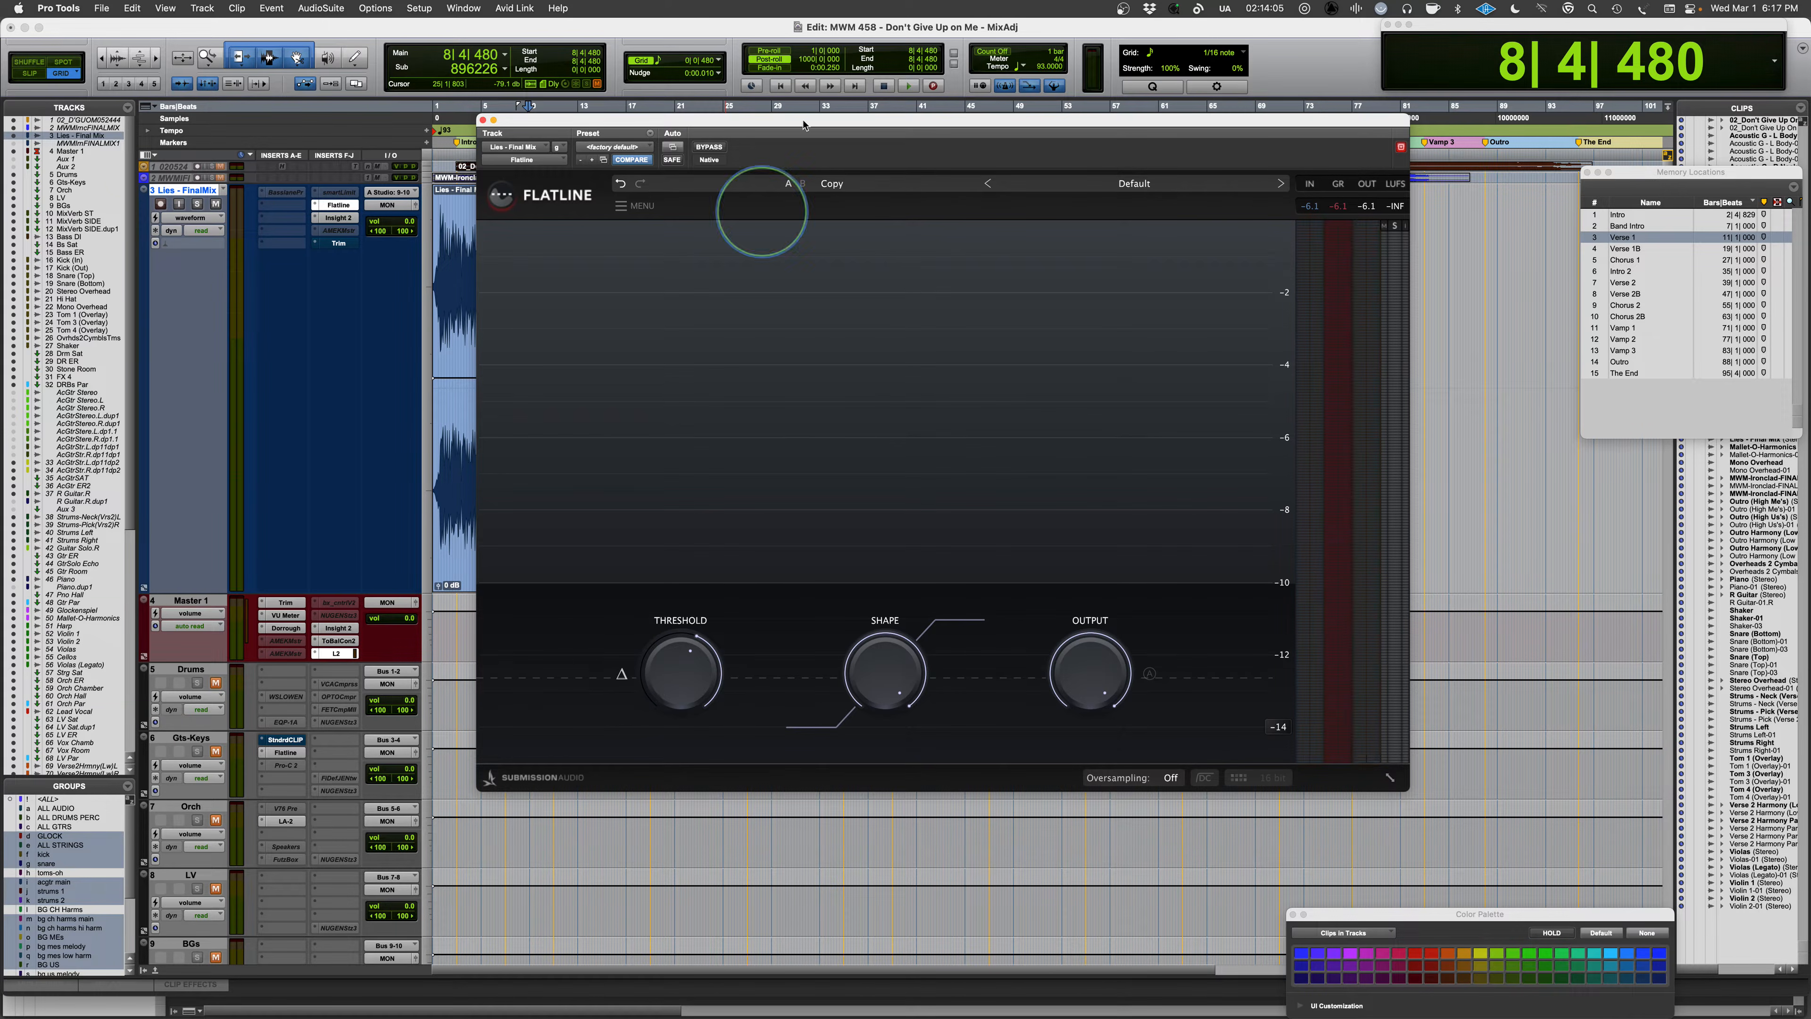
drag(862, 127, 1124, 113)
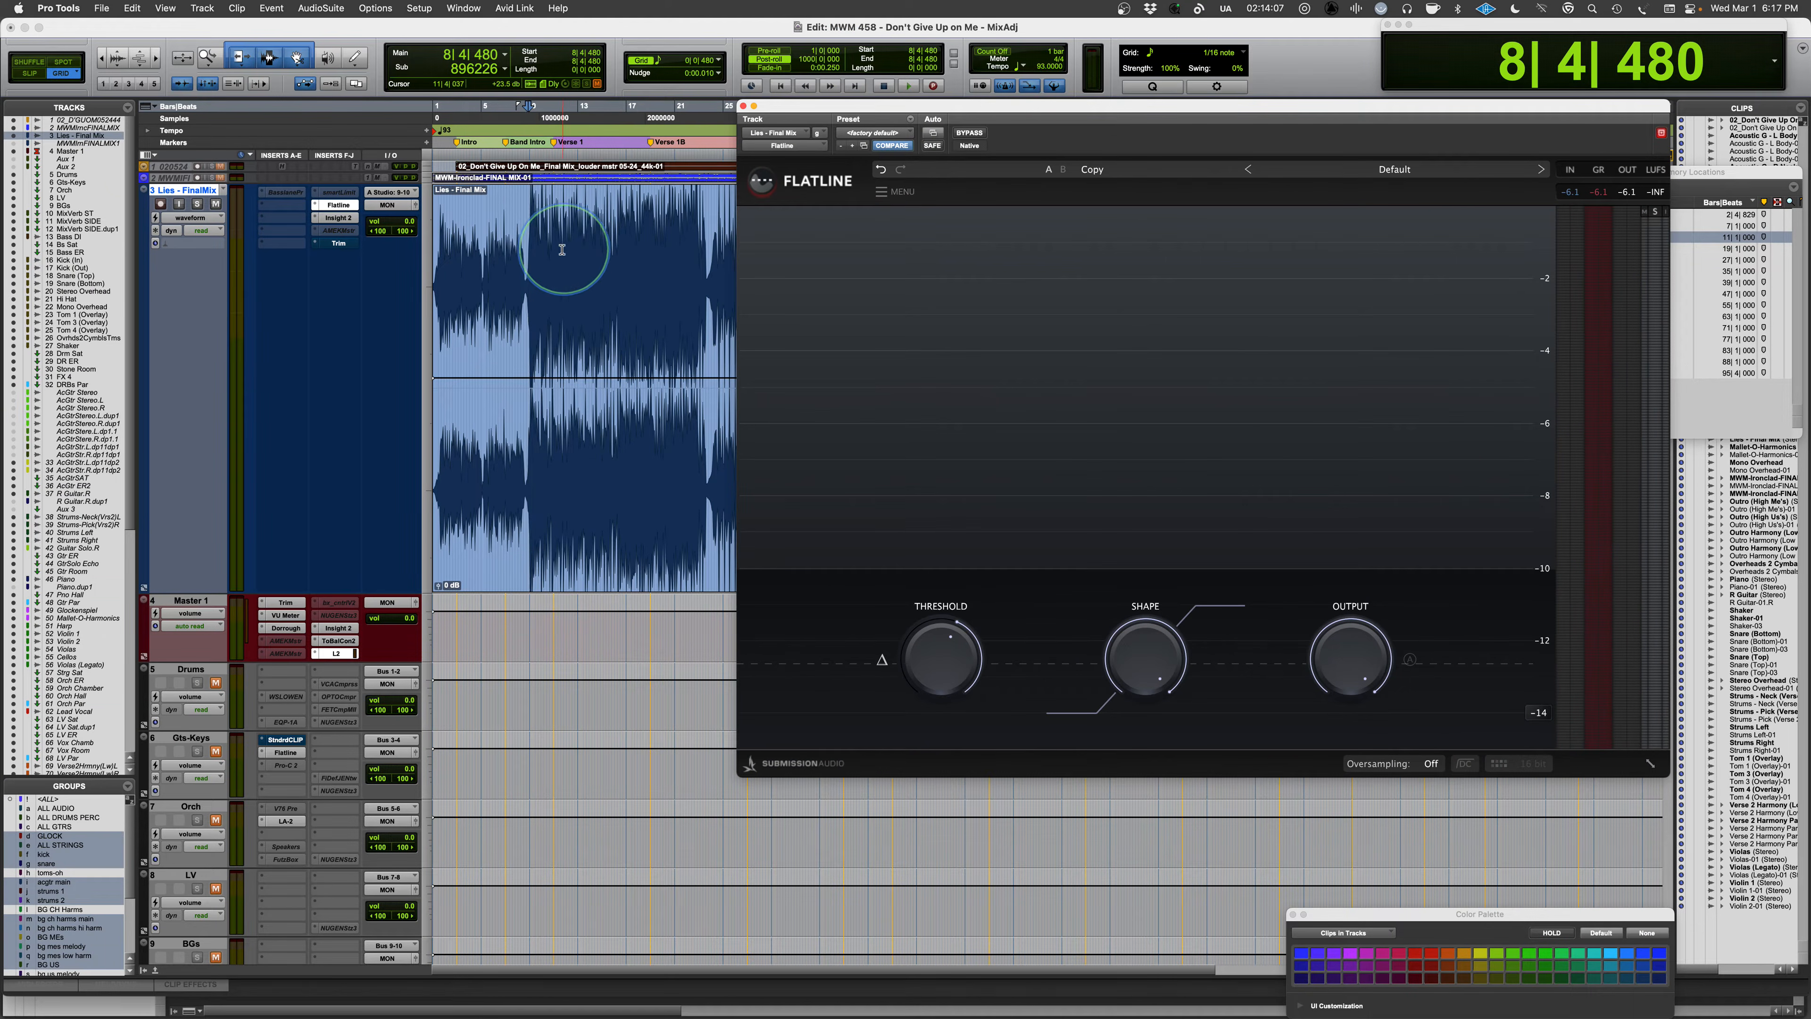
click(617, 232)
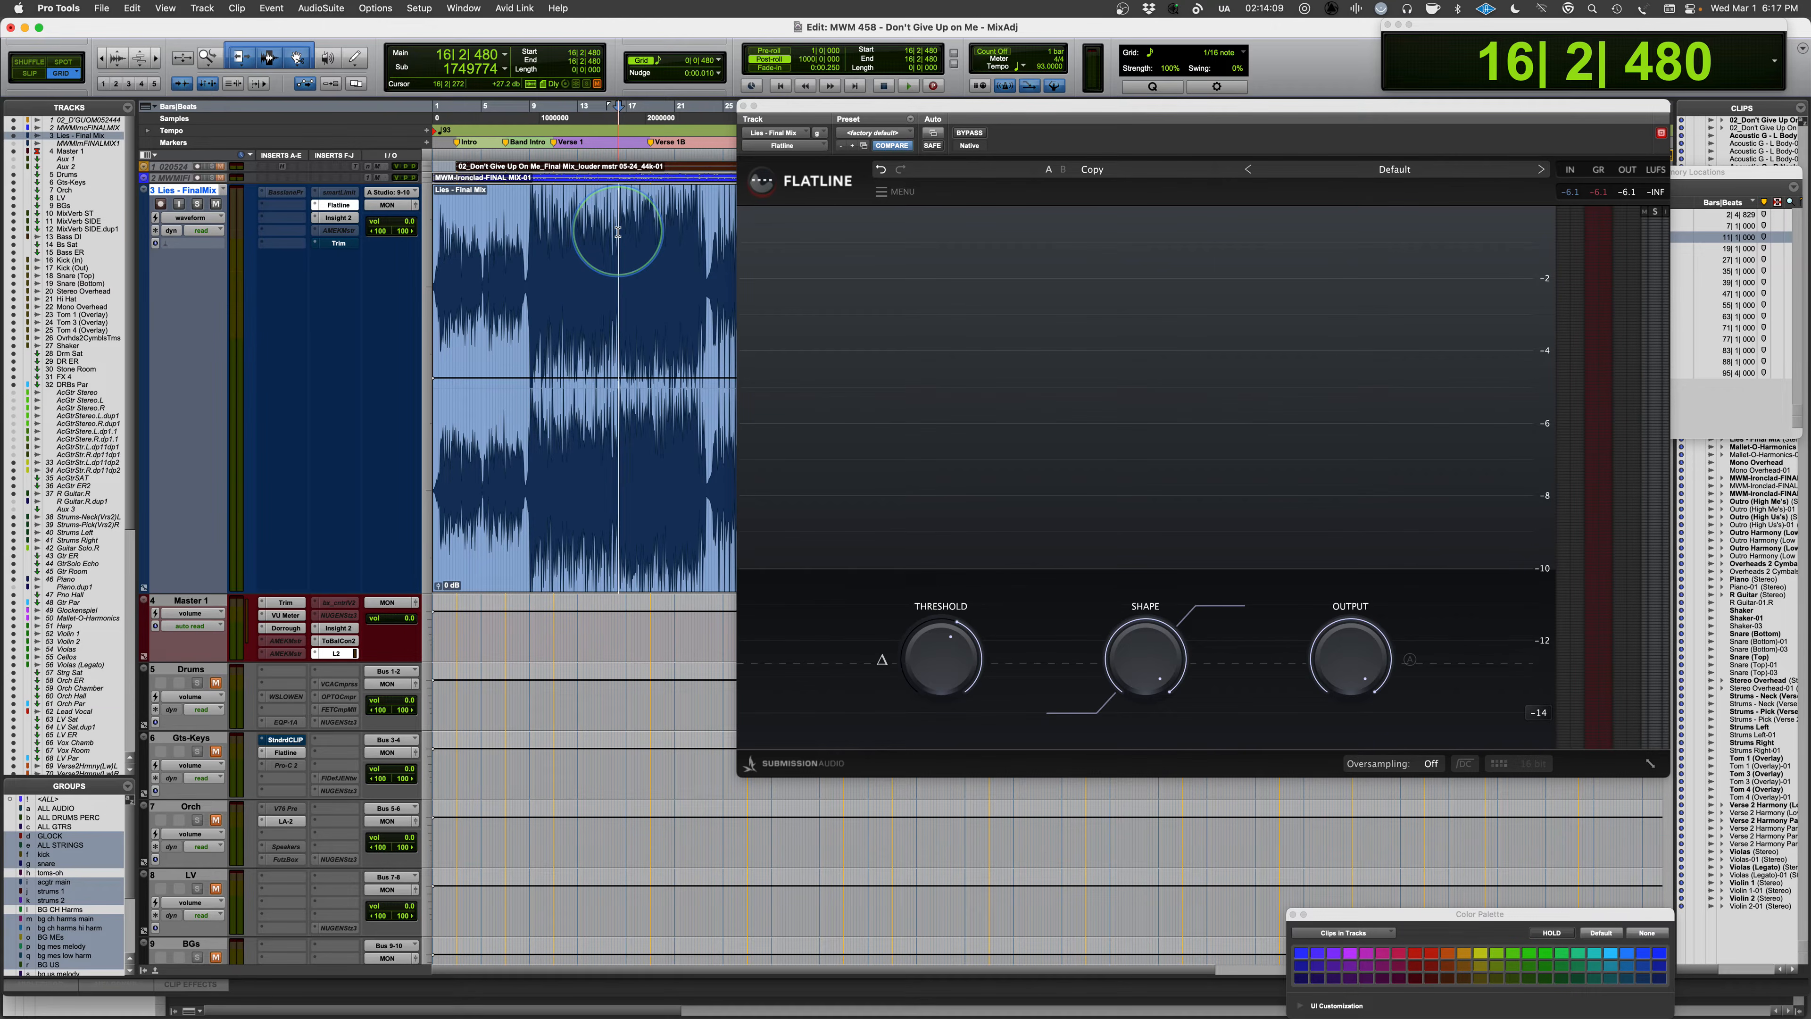
key(space)
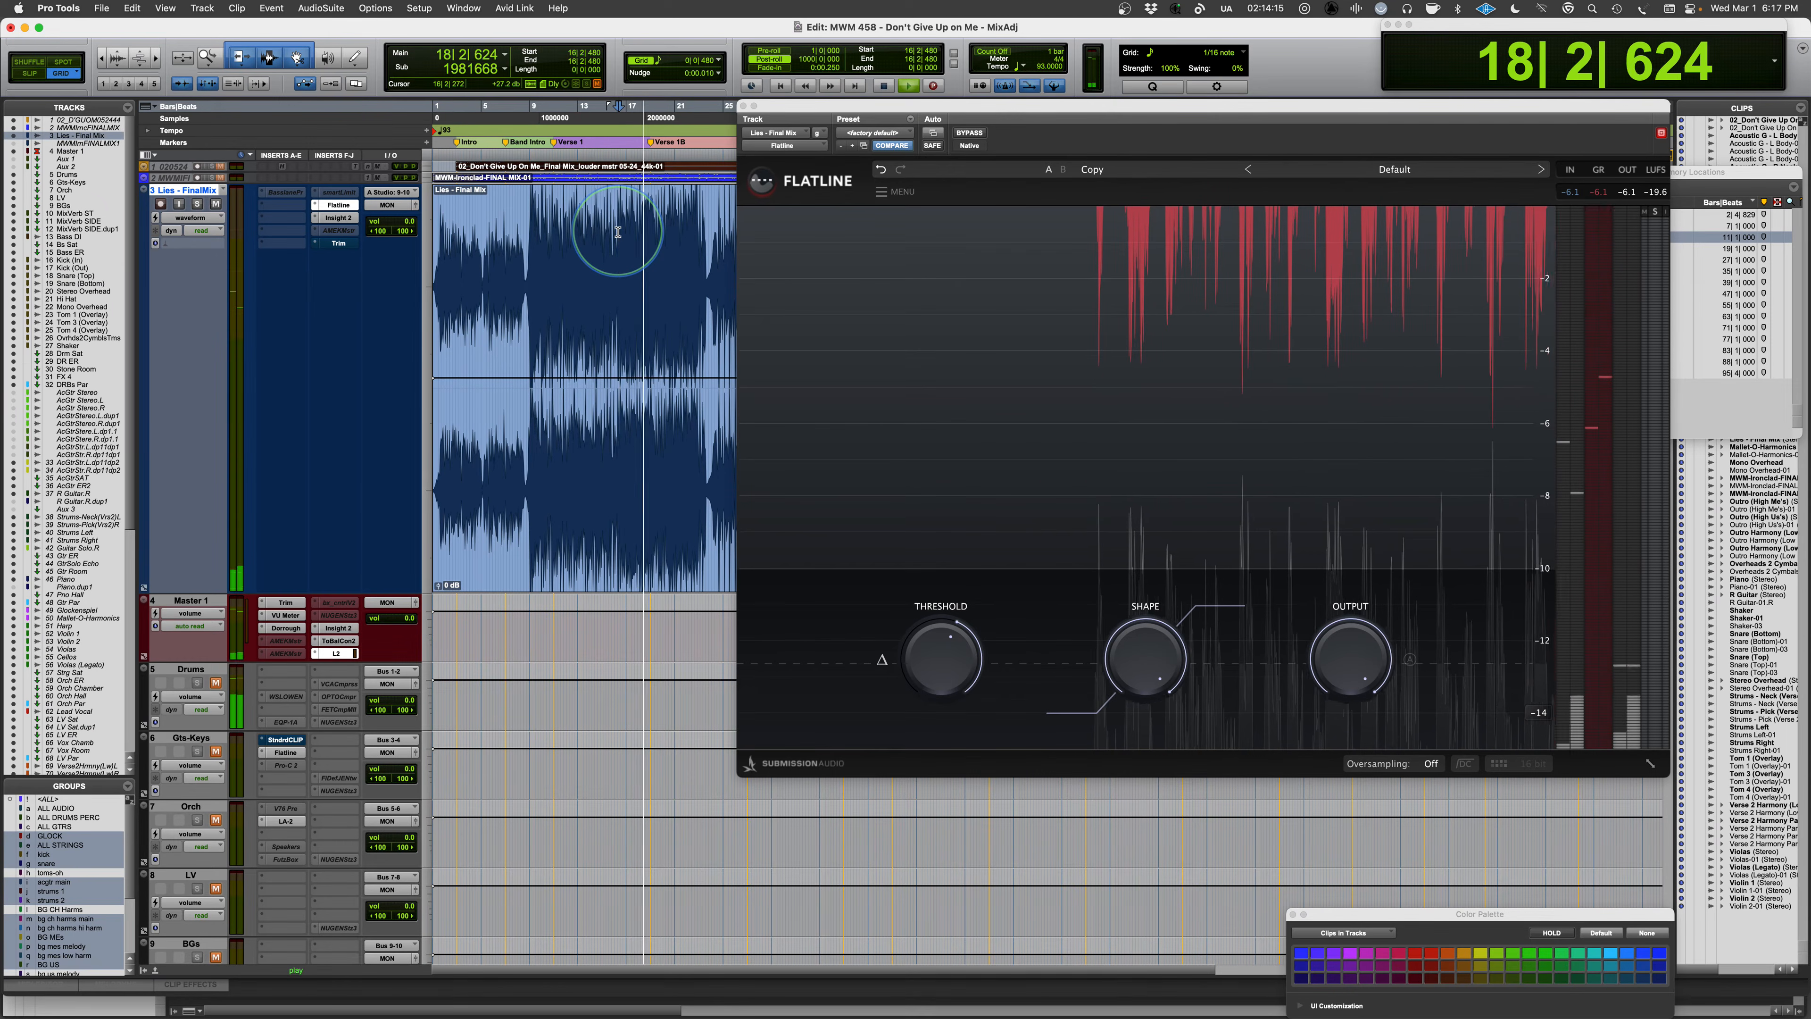
key(space)
- Raise the Threshold to -9.95 dB while listening to the delta signal, and switch delta monitoring off
mouse_move(932, 674)
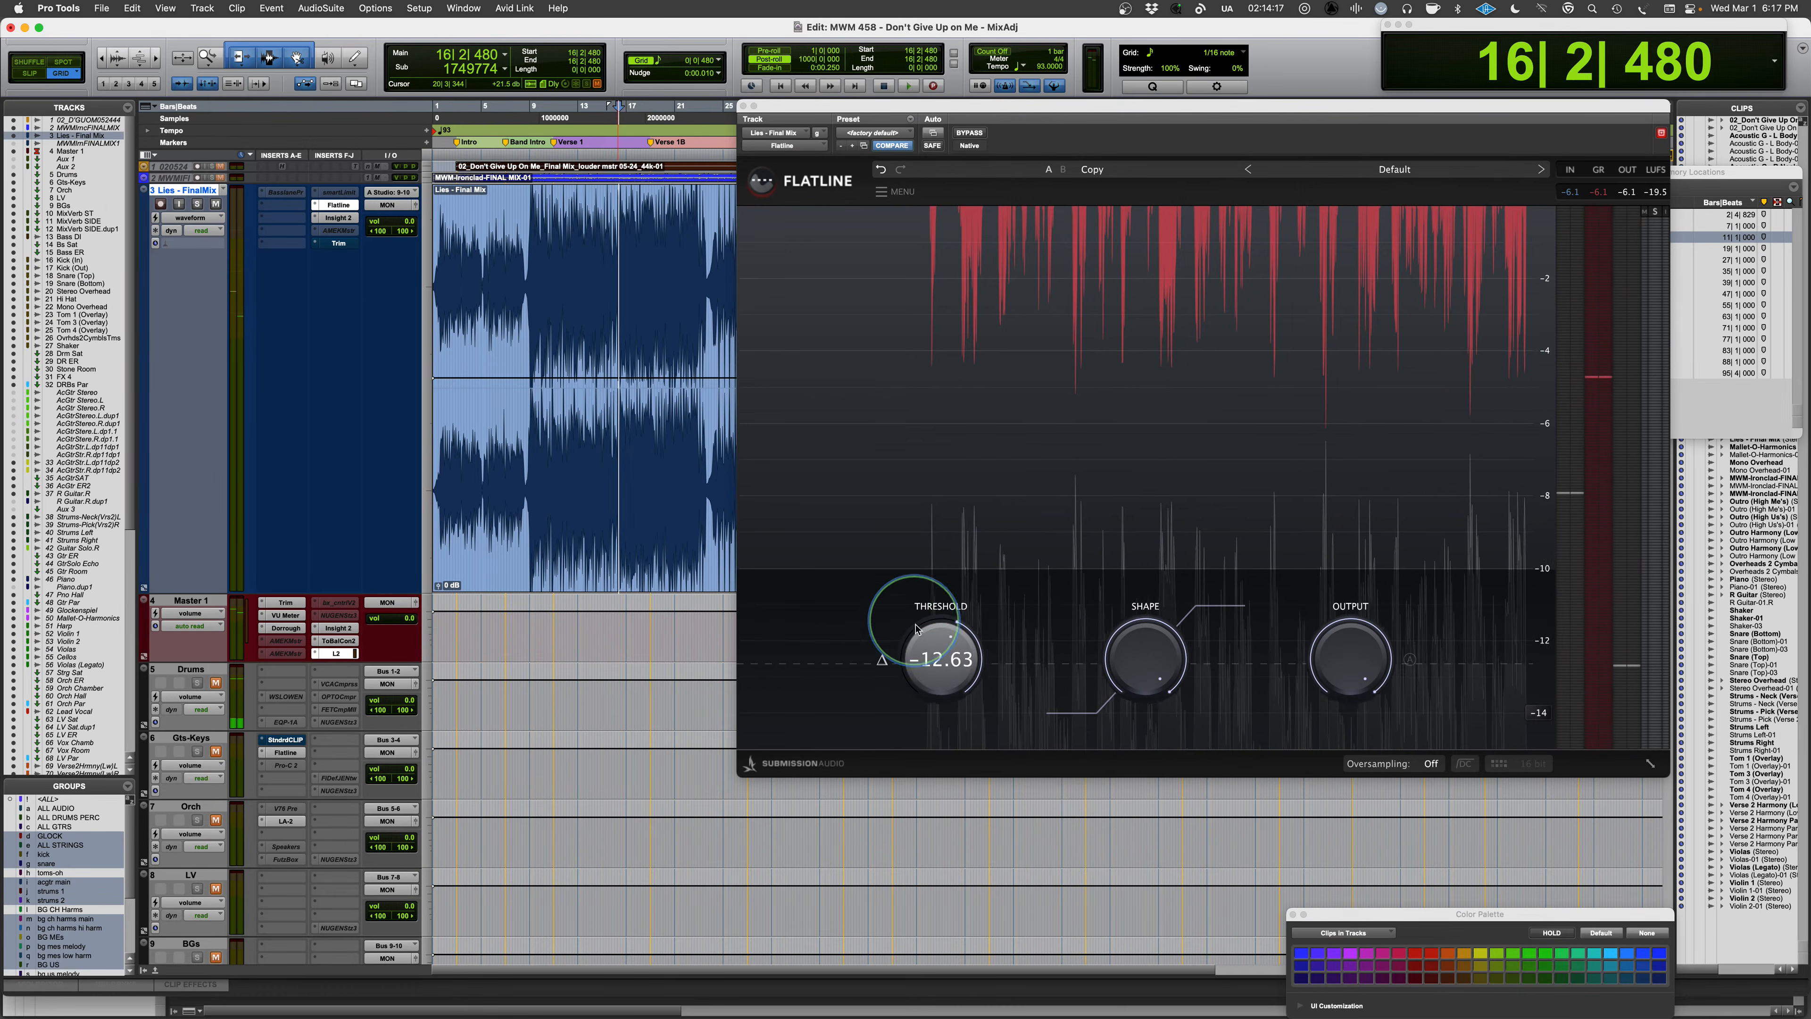
key(space)
drag(933, 677, 930, 668)
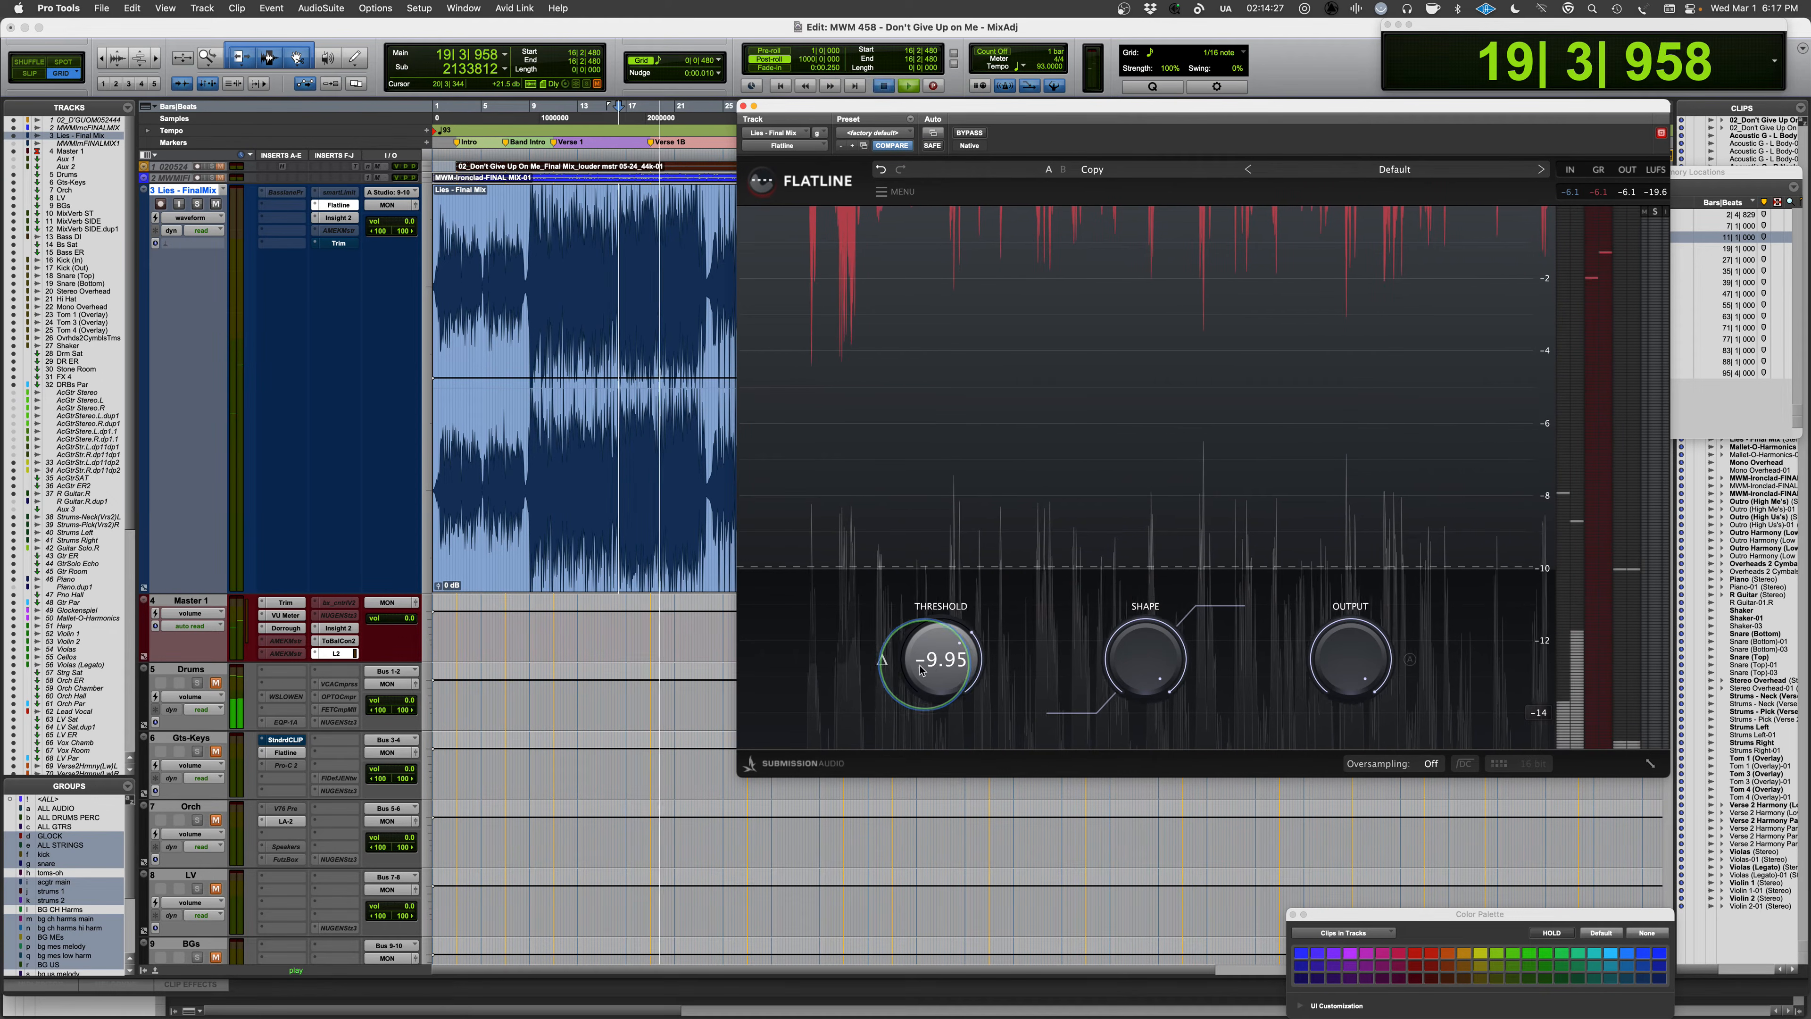
key(space)
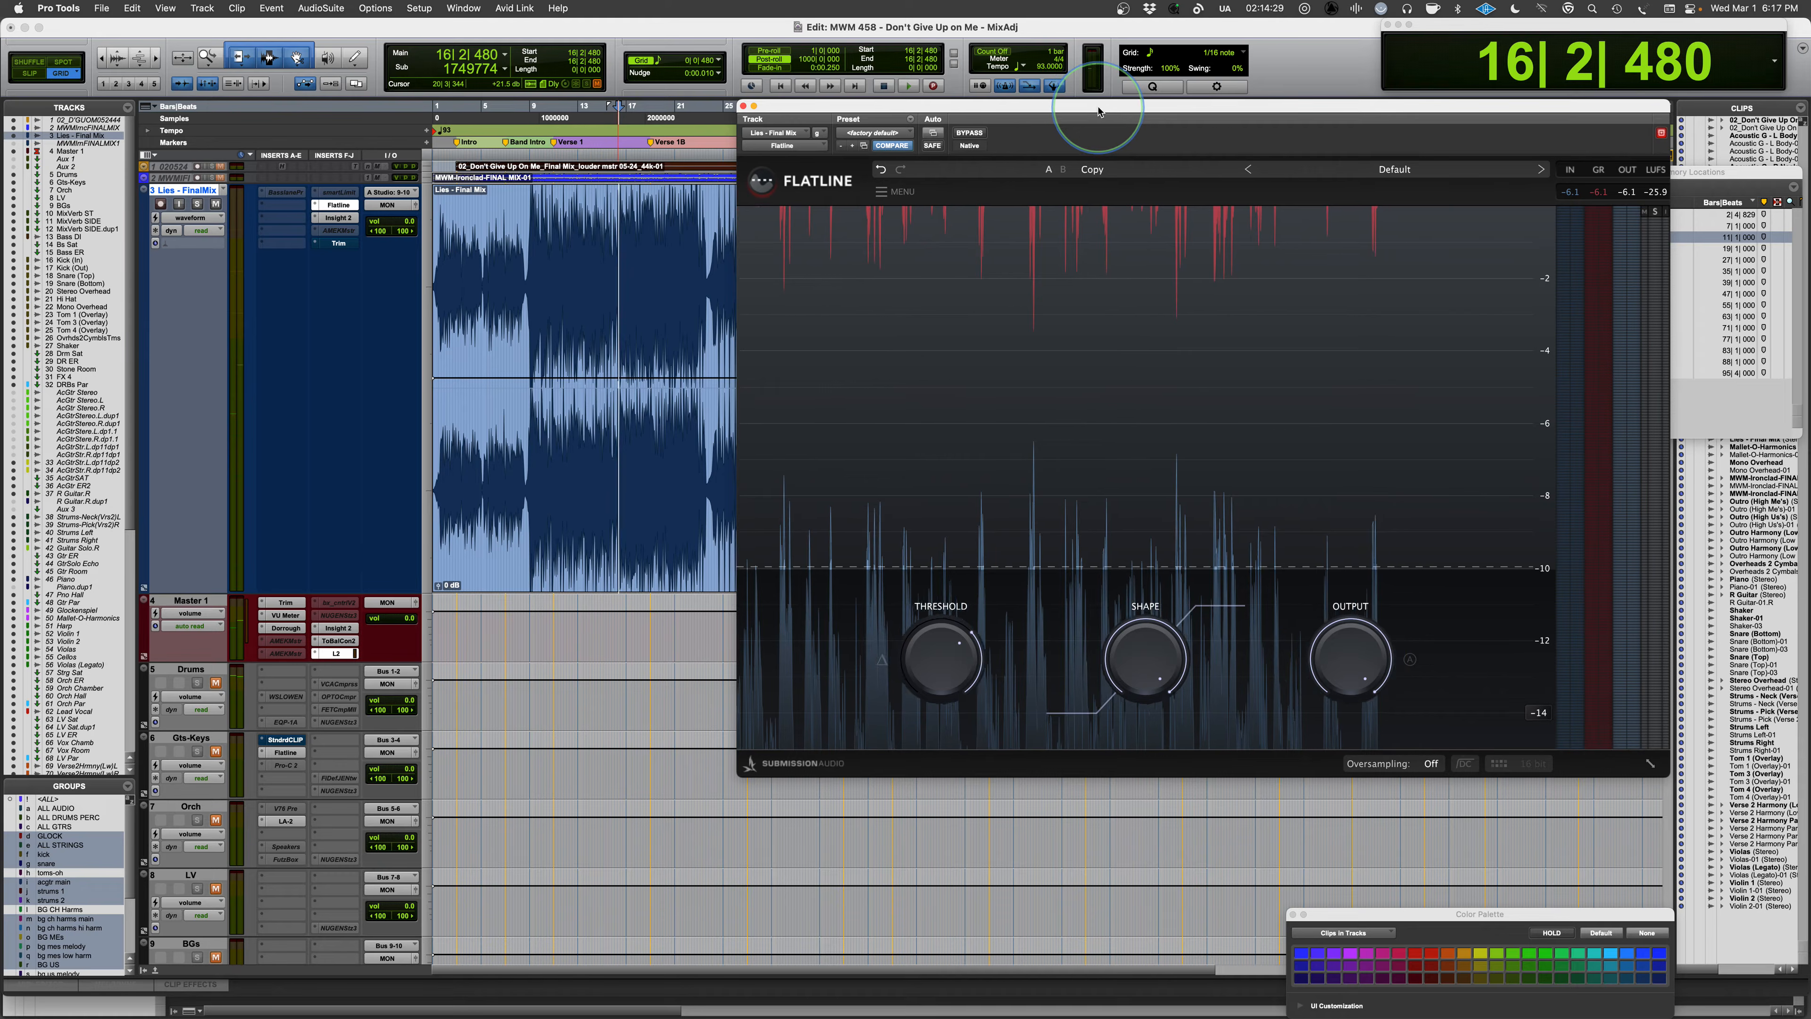
- Play the mix from bar 16 without delta monitoring and set the Threshold to -11.00 dB
key(space)
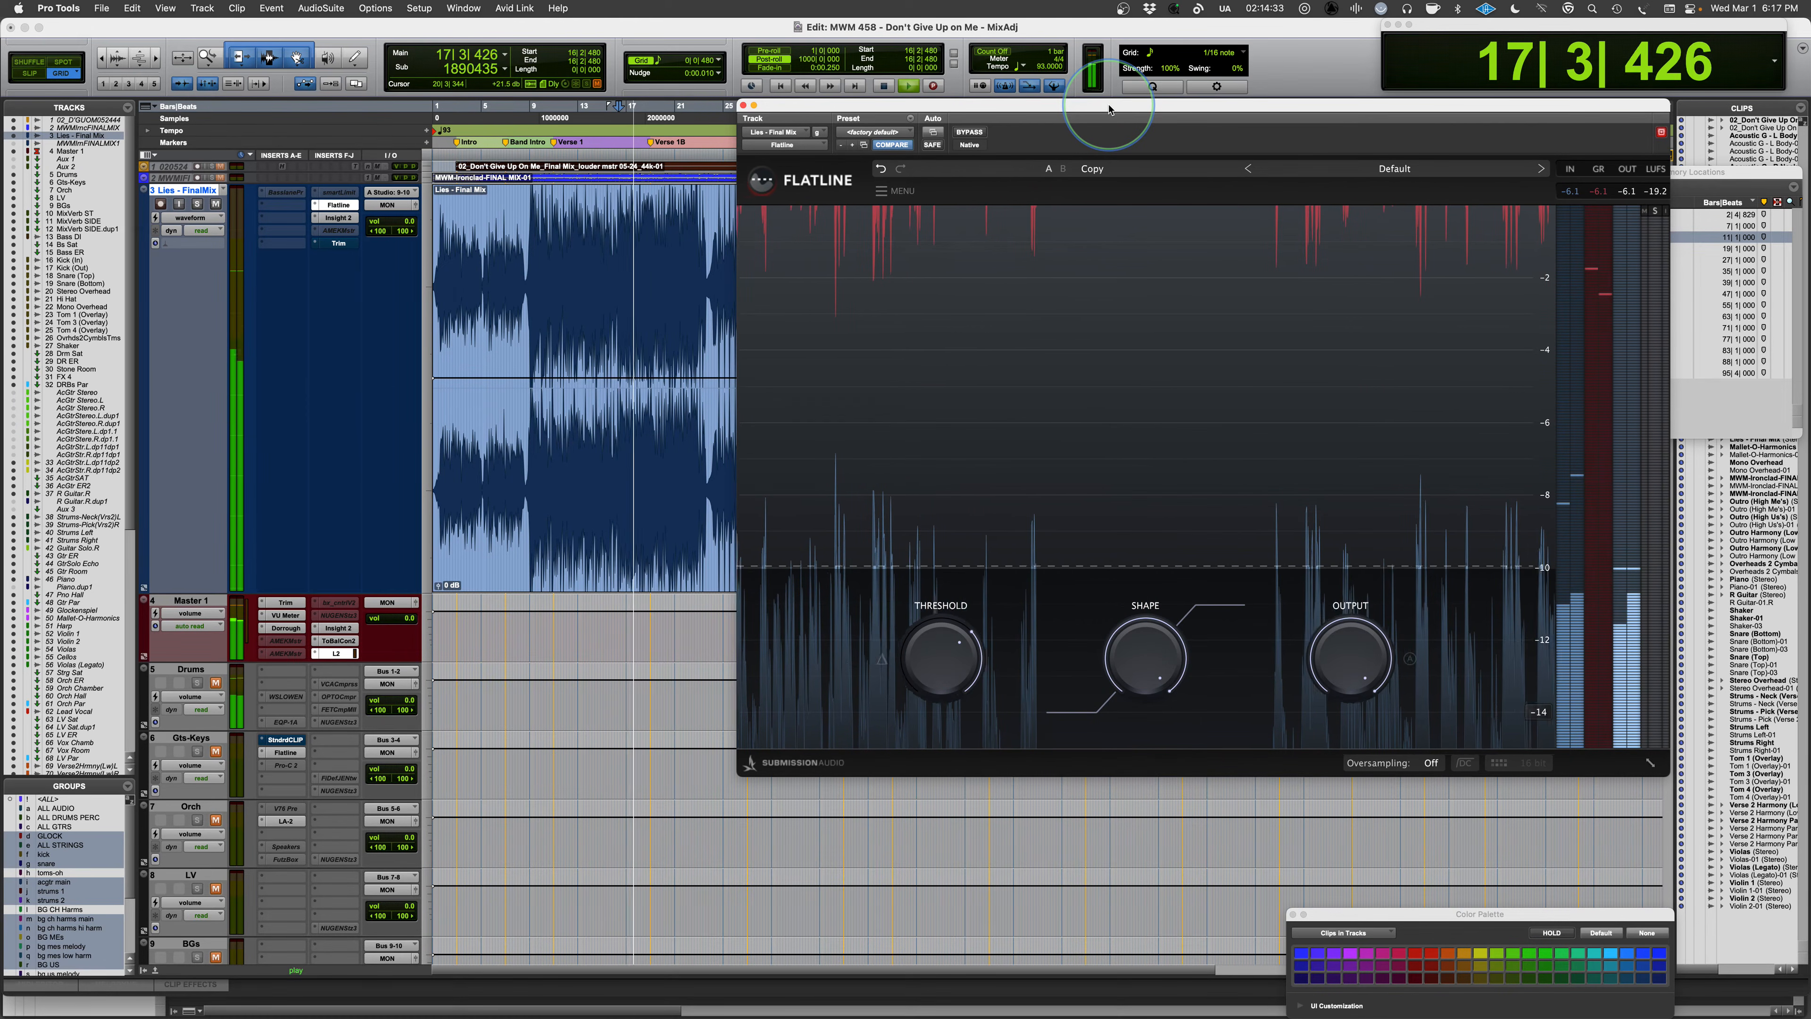
mouse_move(939, 682)
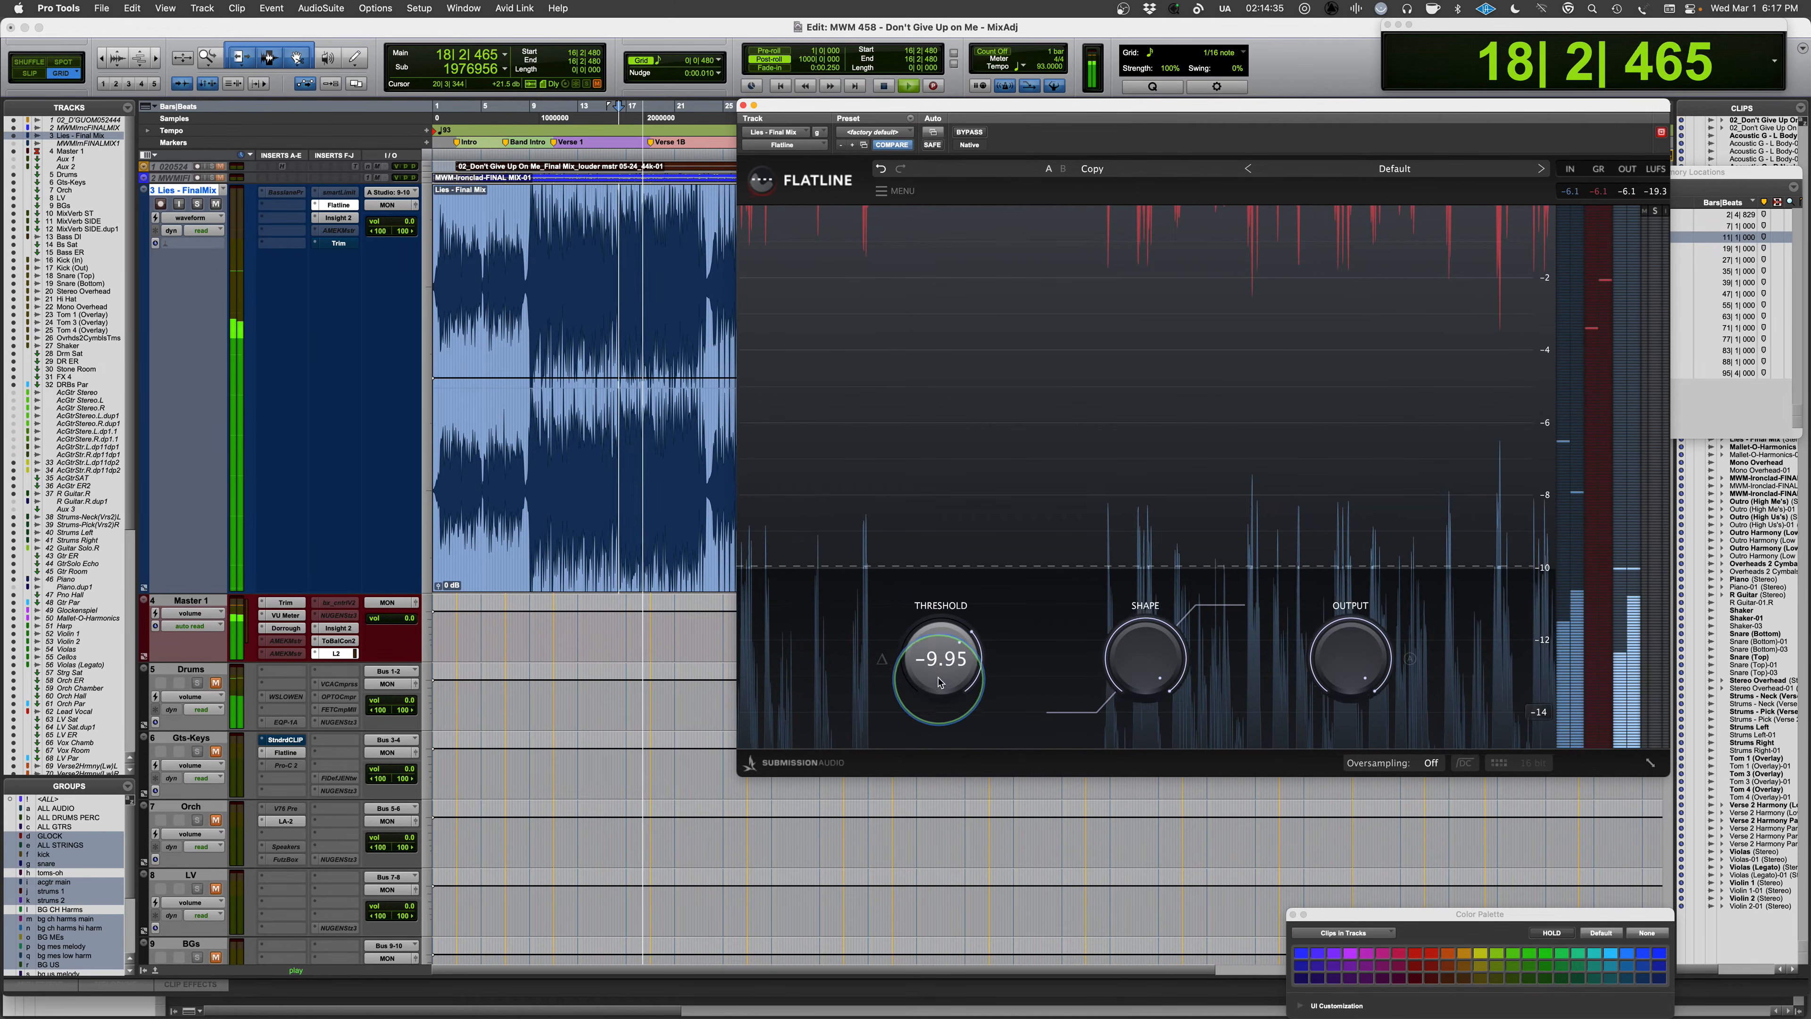
drag(936, 680, 935, 686)
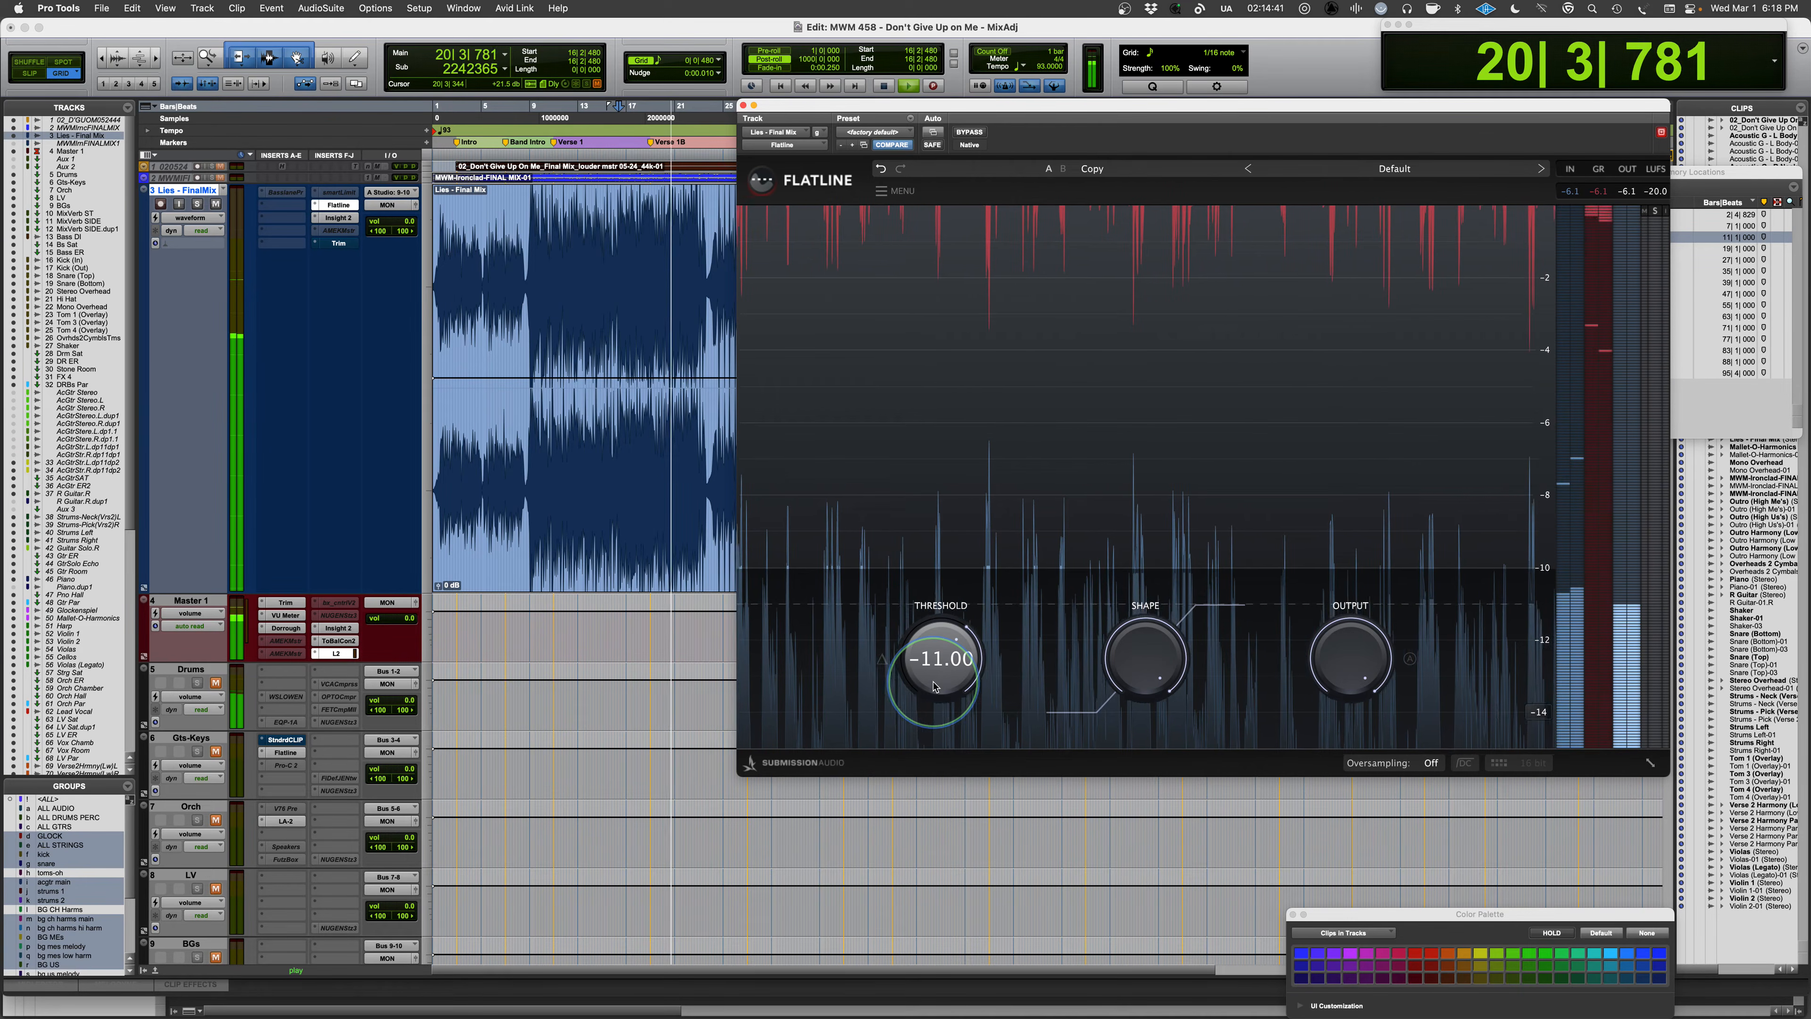
- Compare the clipped mix with the bypassed signal twice during playback, leaving Flatline active and playback stopped
click(969, 132)
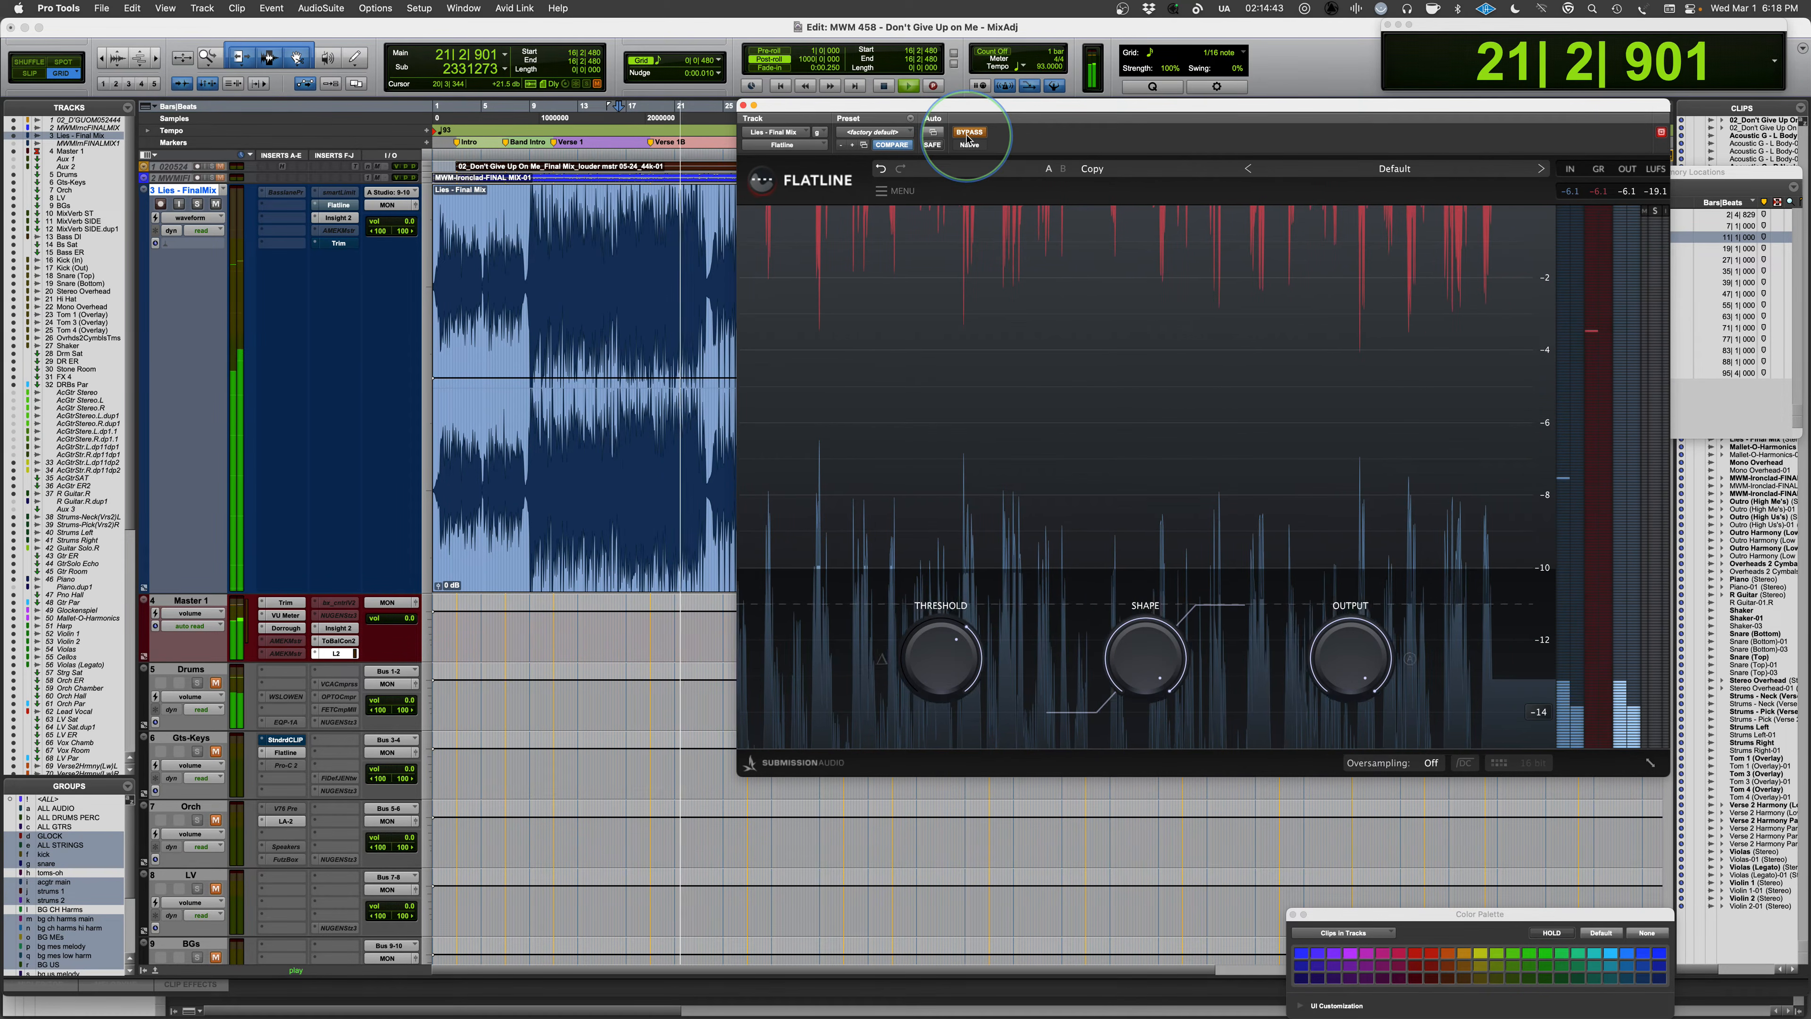
click(969, 133)
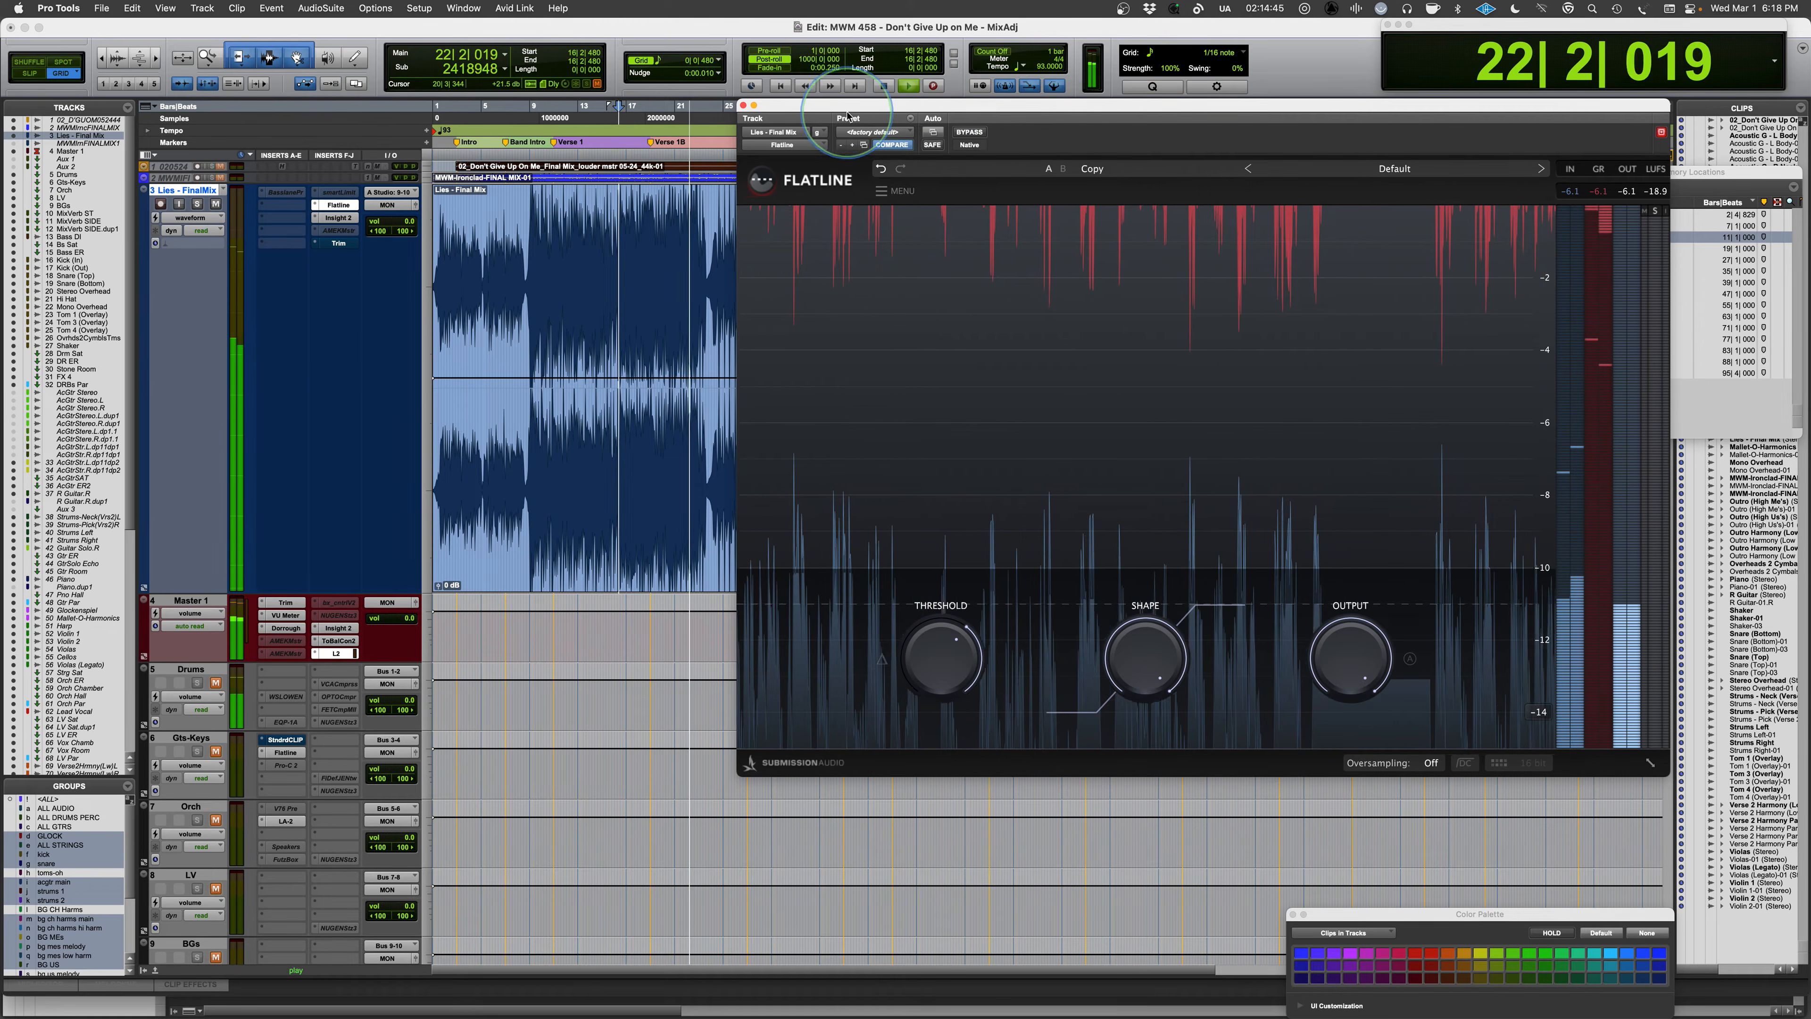
drag(1015, 106, 792, 148)
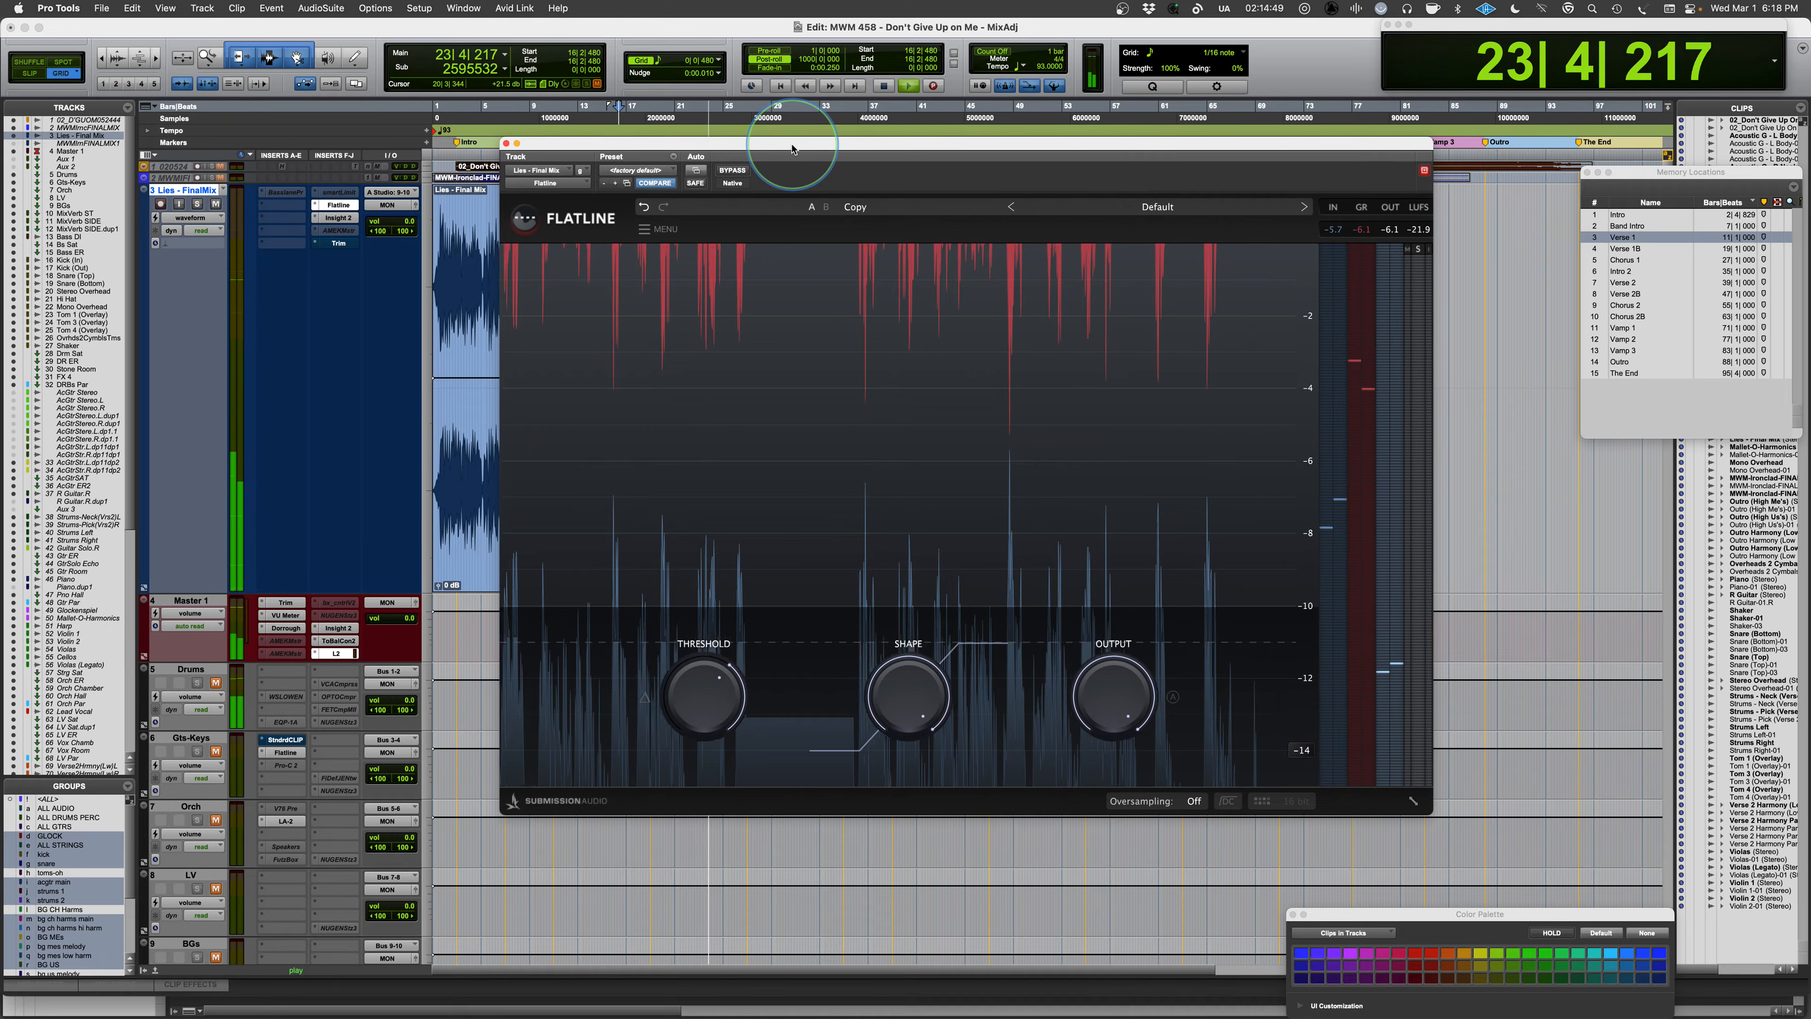
click(732, 171)
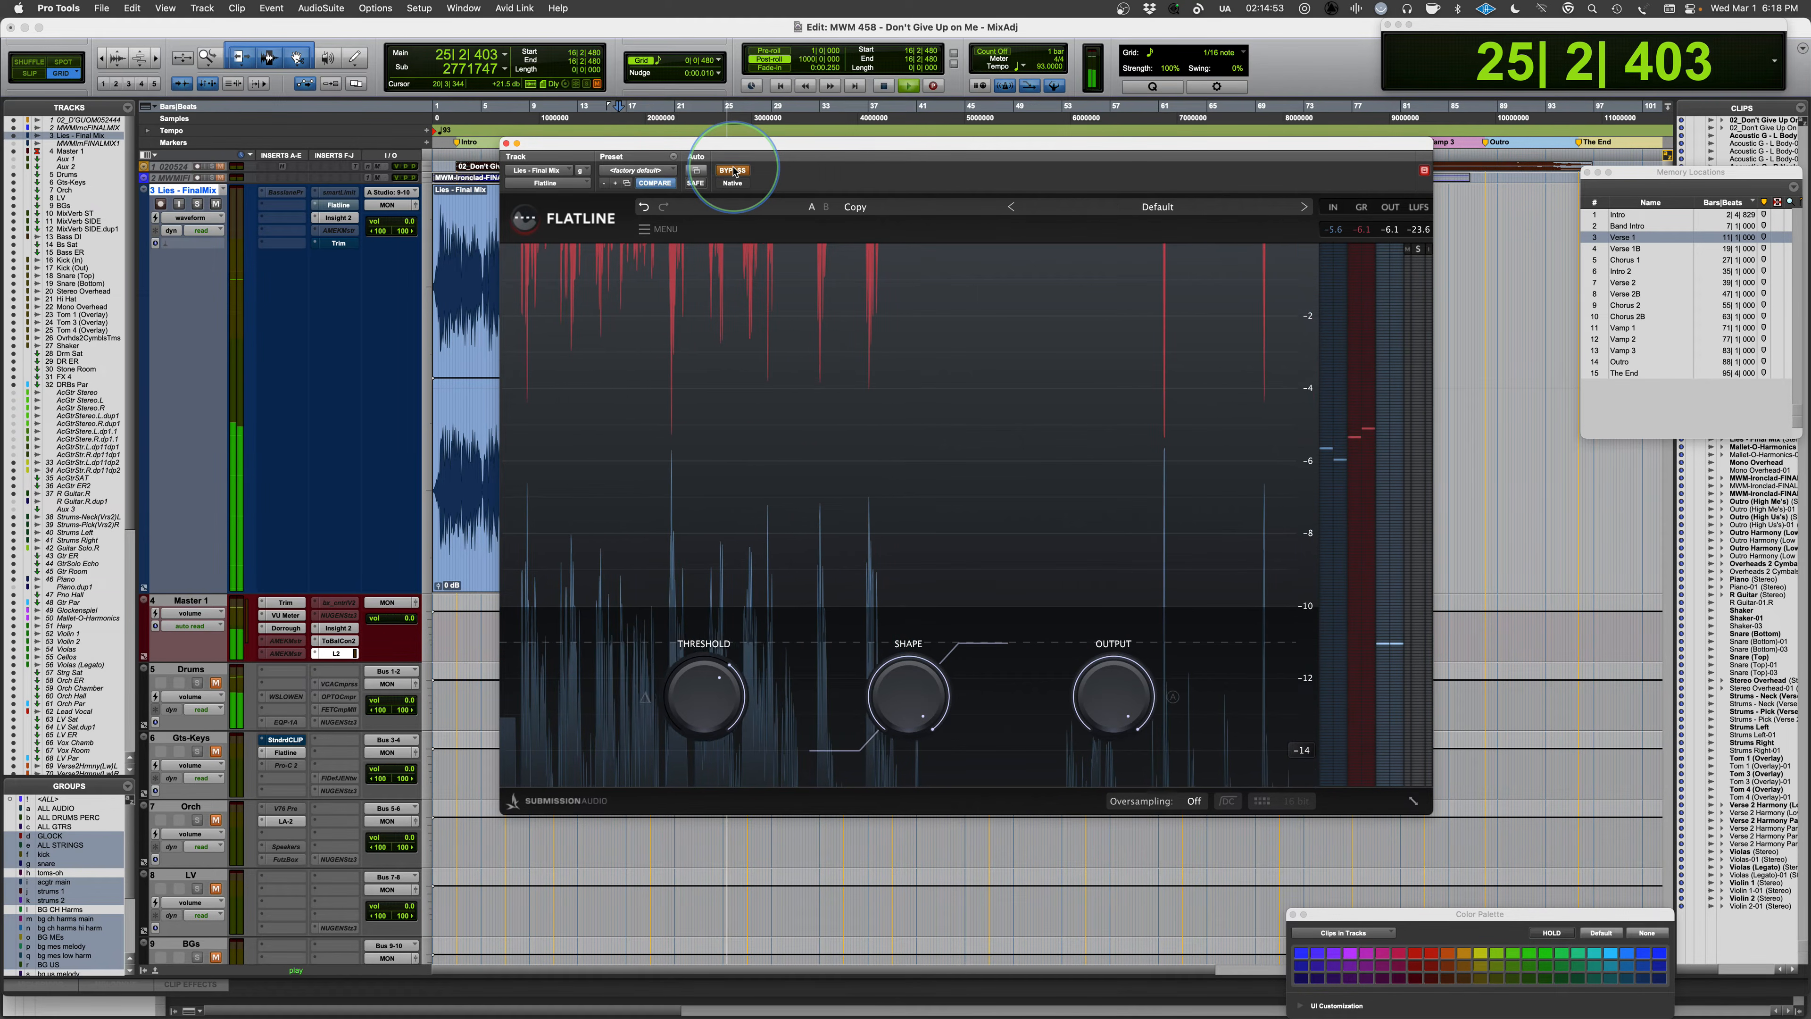
click(733, 170)
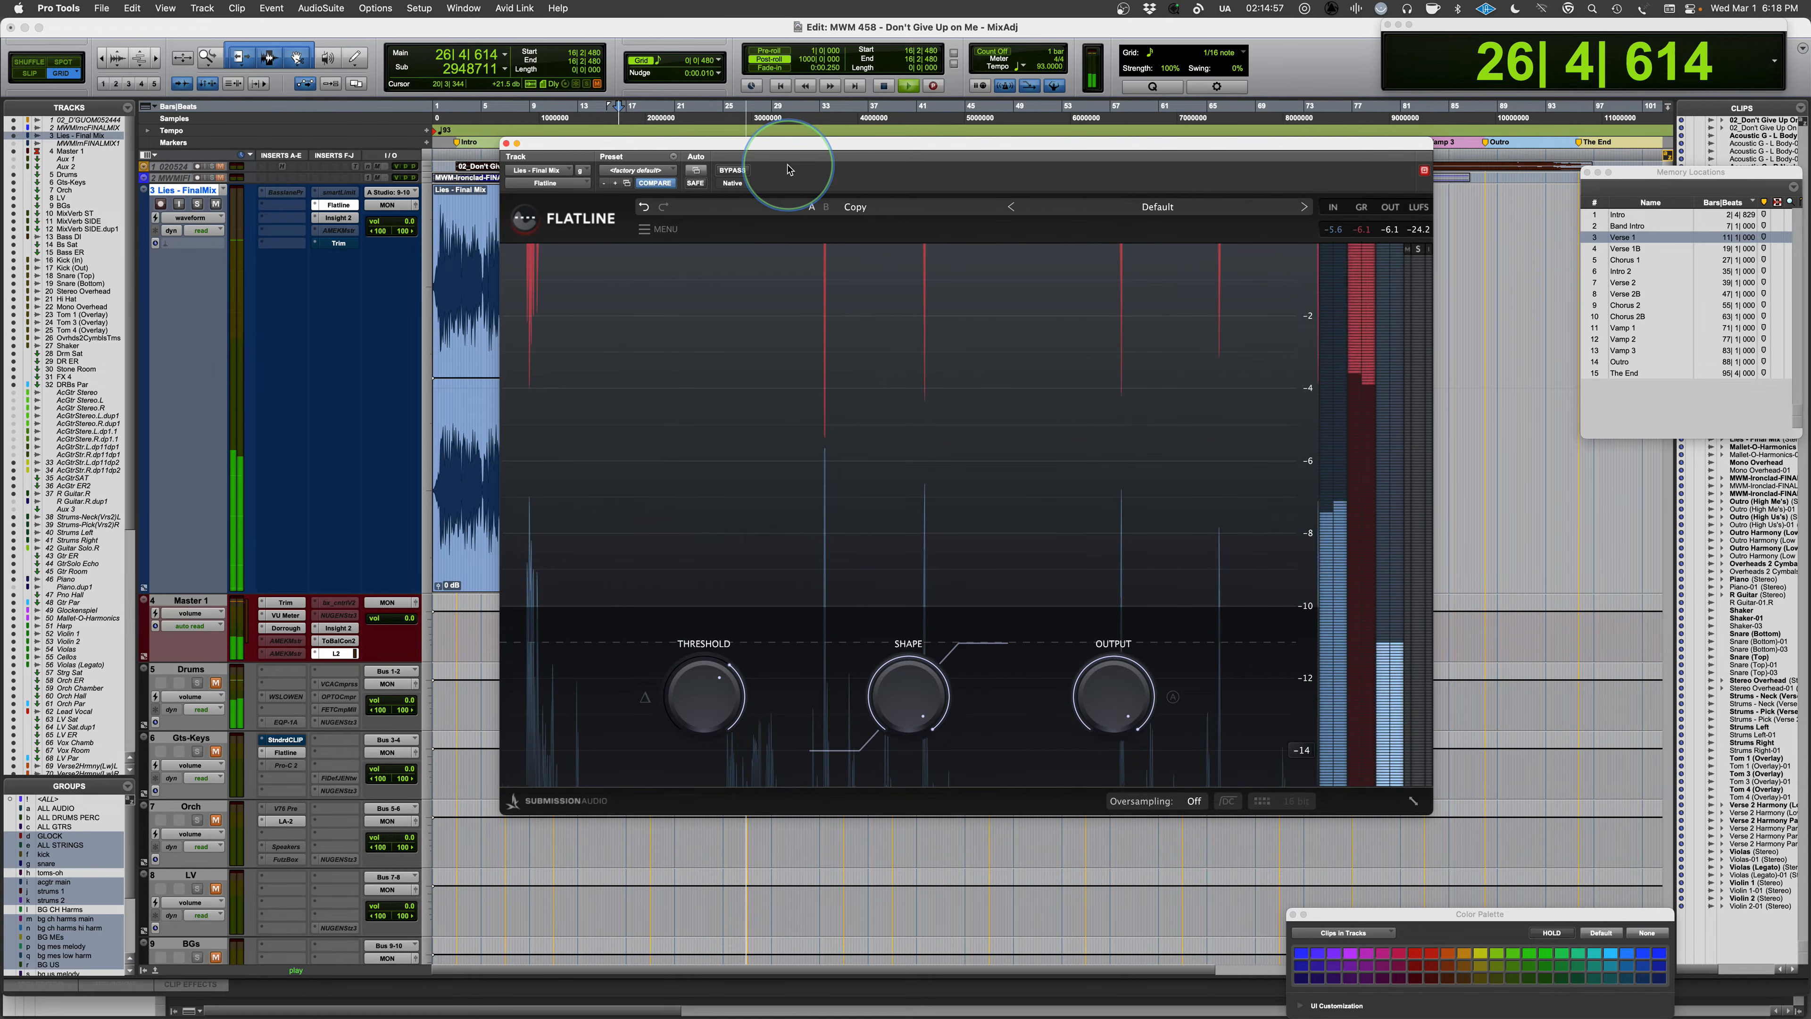
key(space)
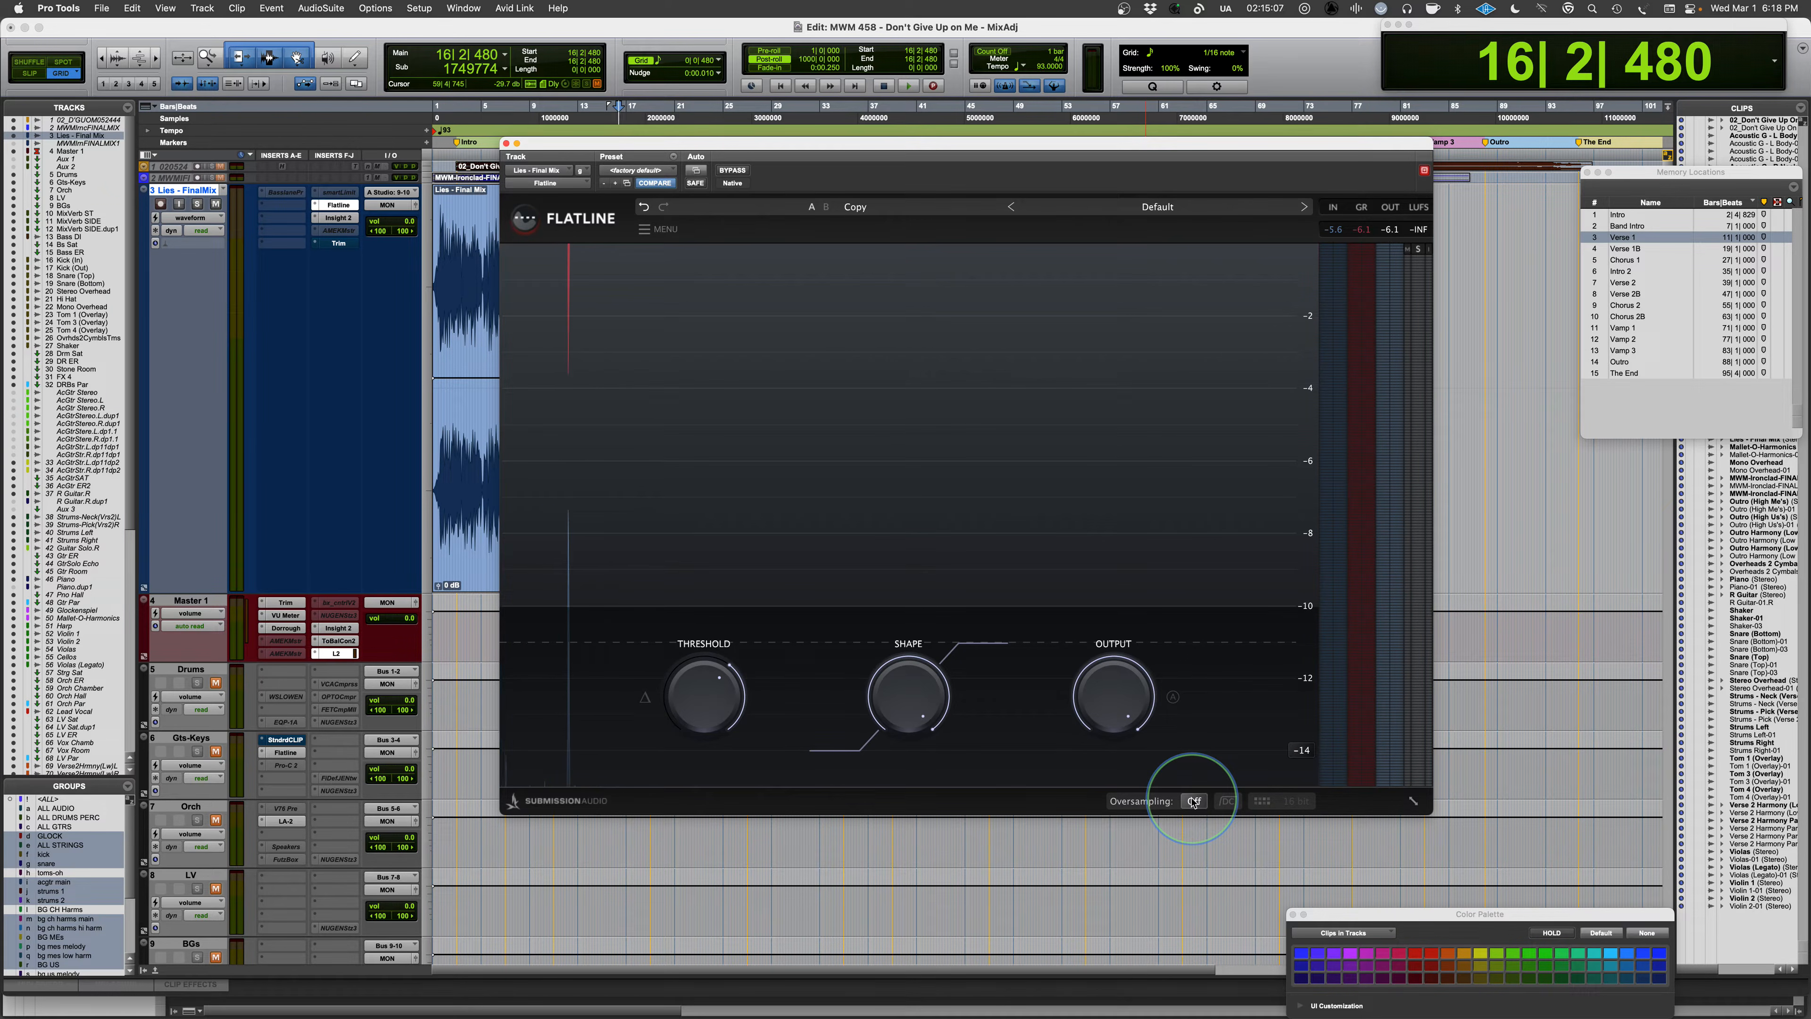
- Play the final mix from bar 9 and set Flatline's oversampling to 64x
drag(758, 152, 934, 149)
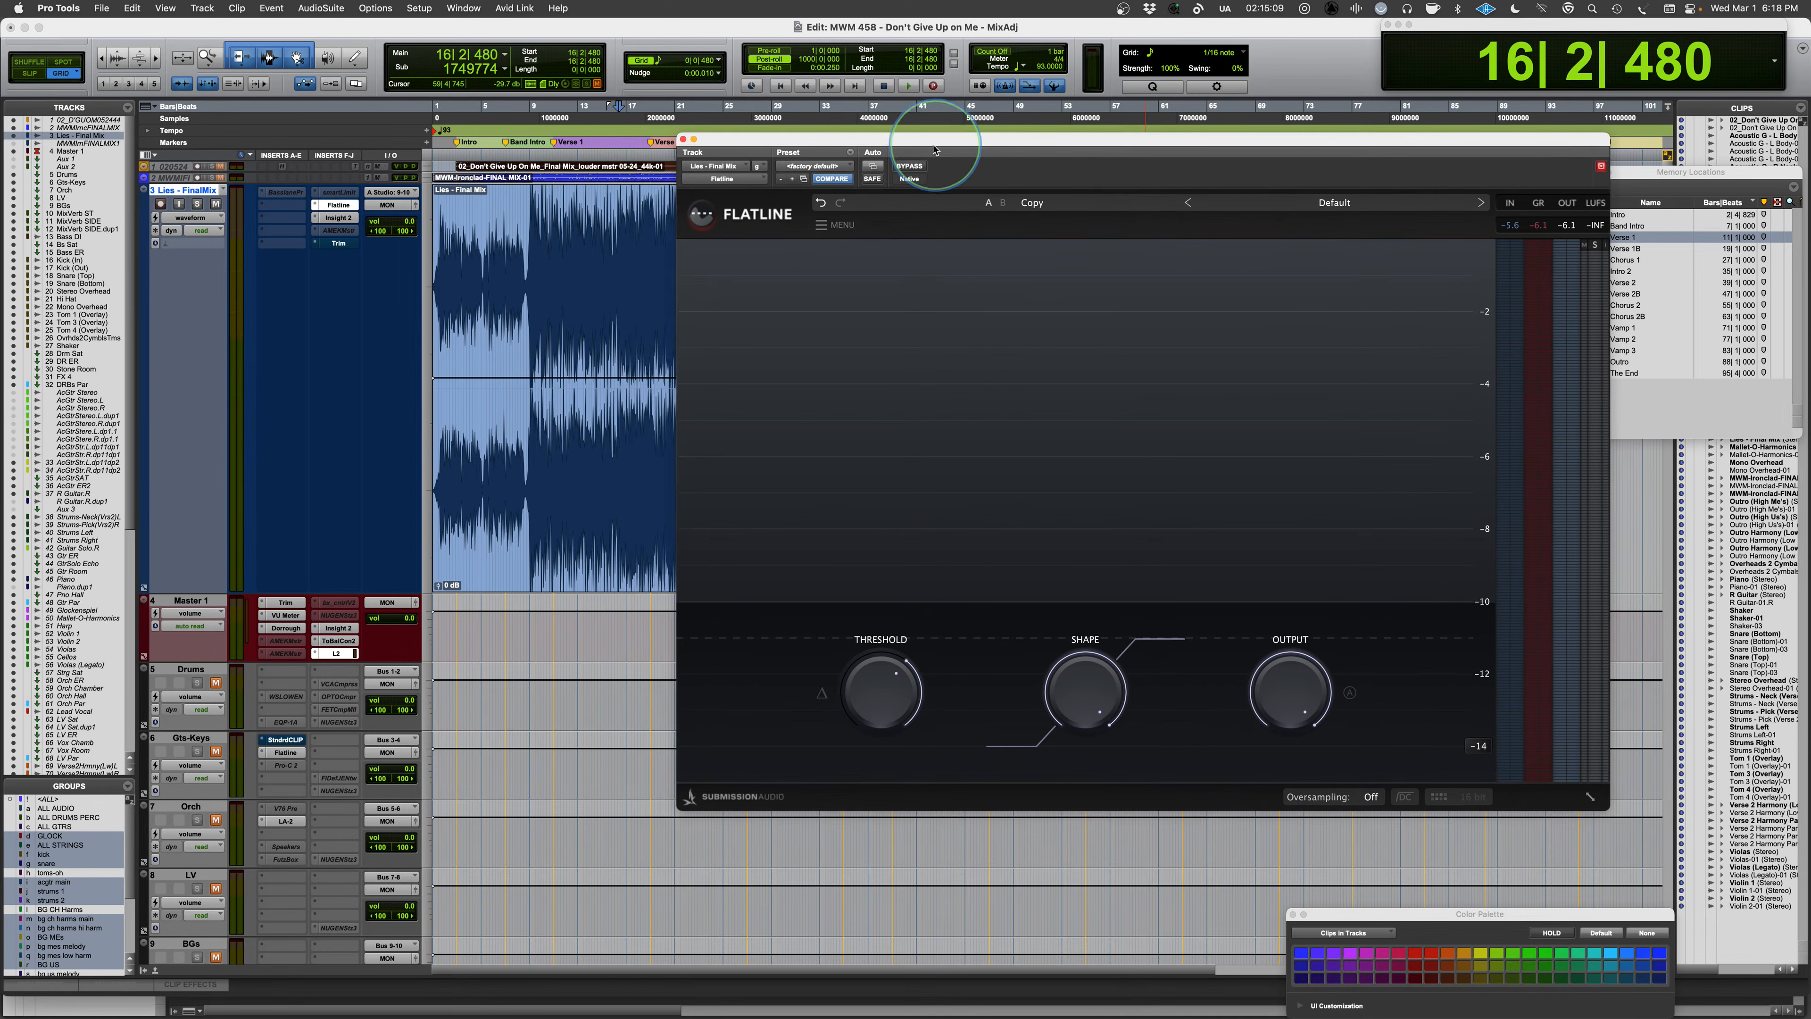
click(529, 223)
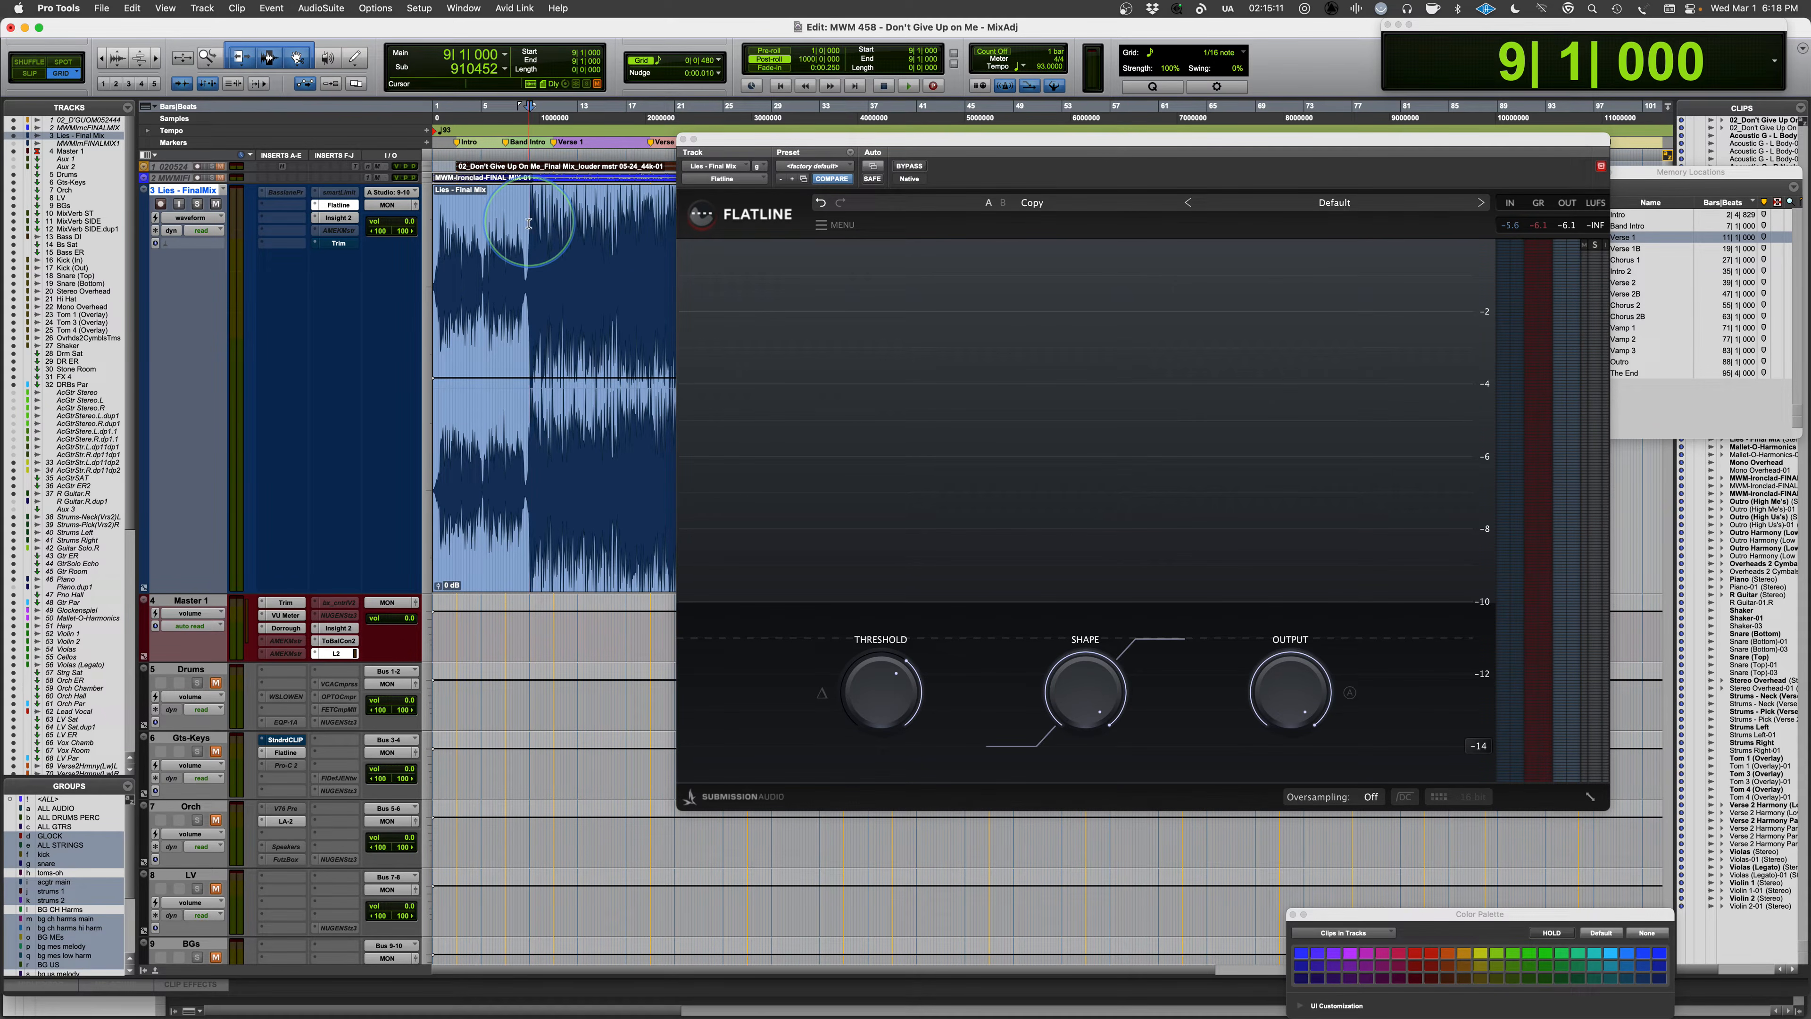
click(1378, 799)
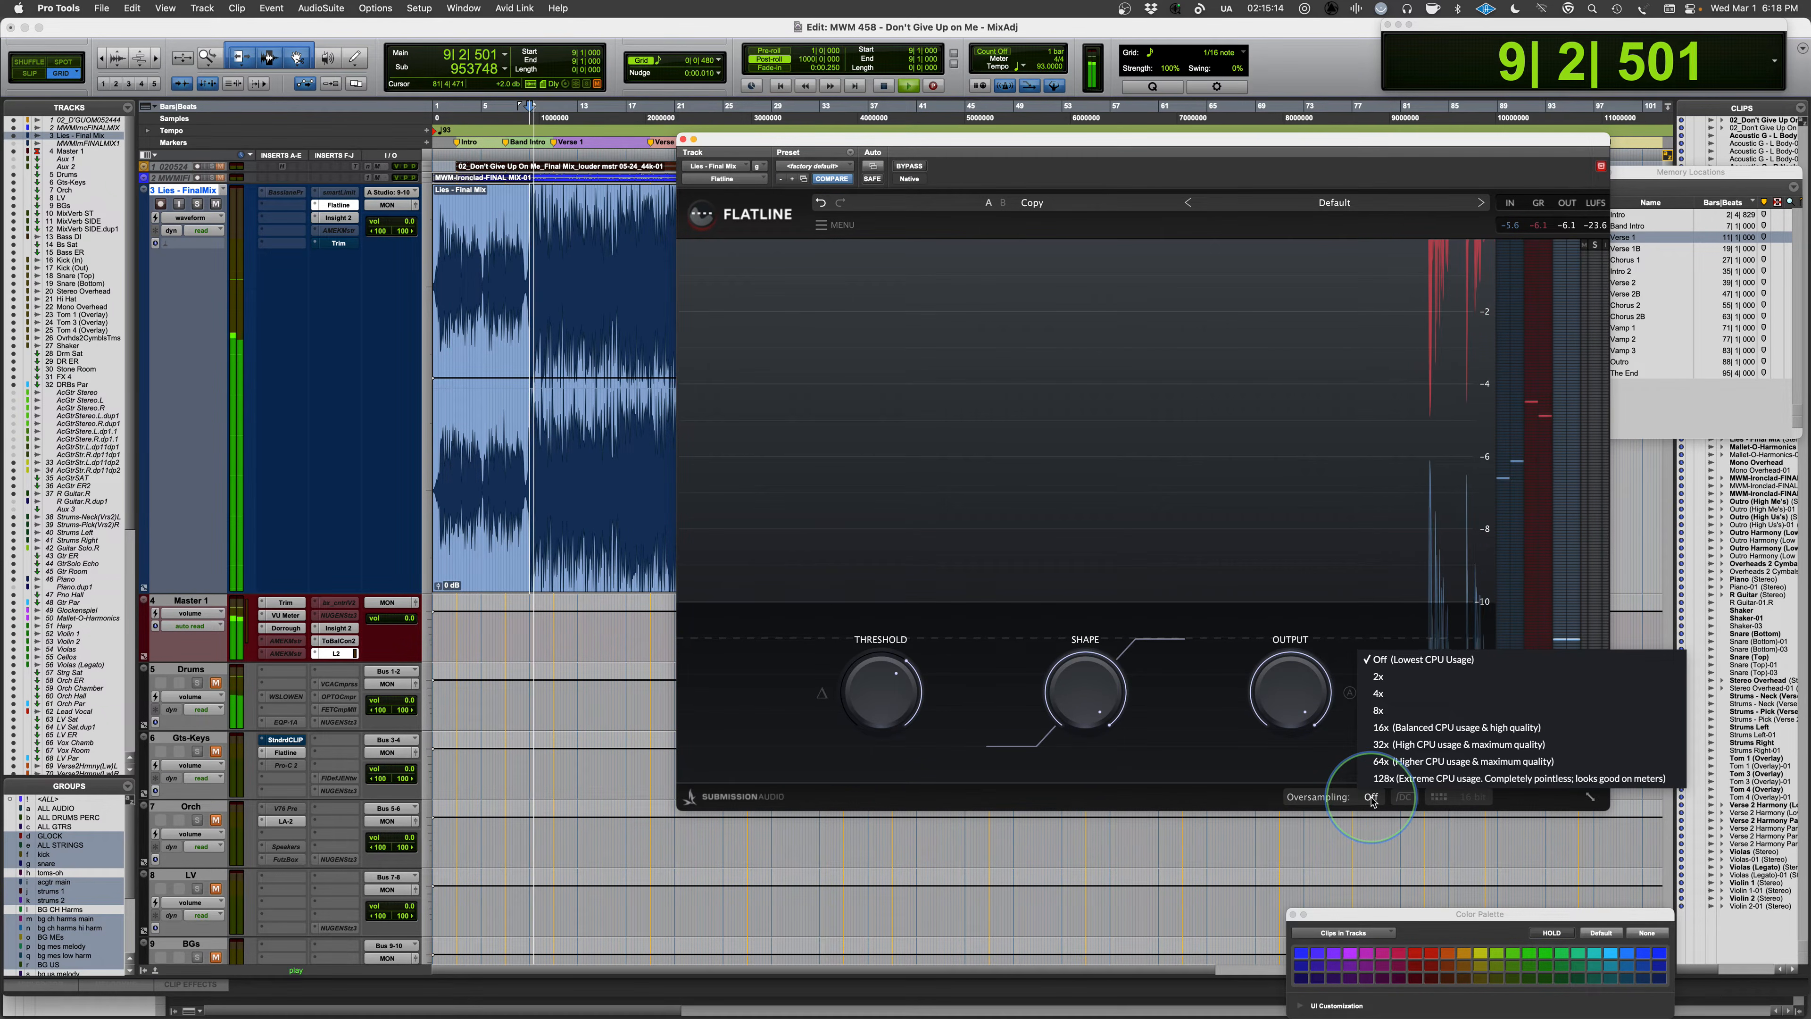
click(1385, 761)
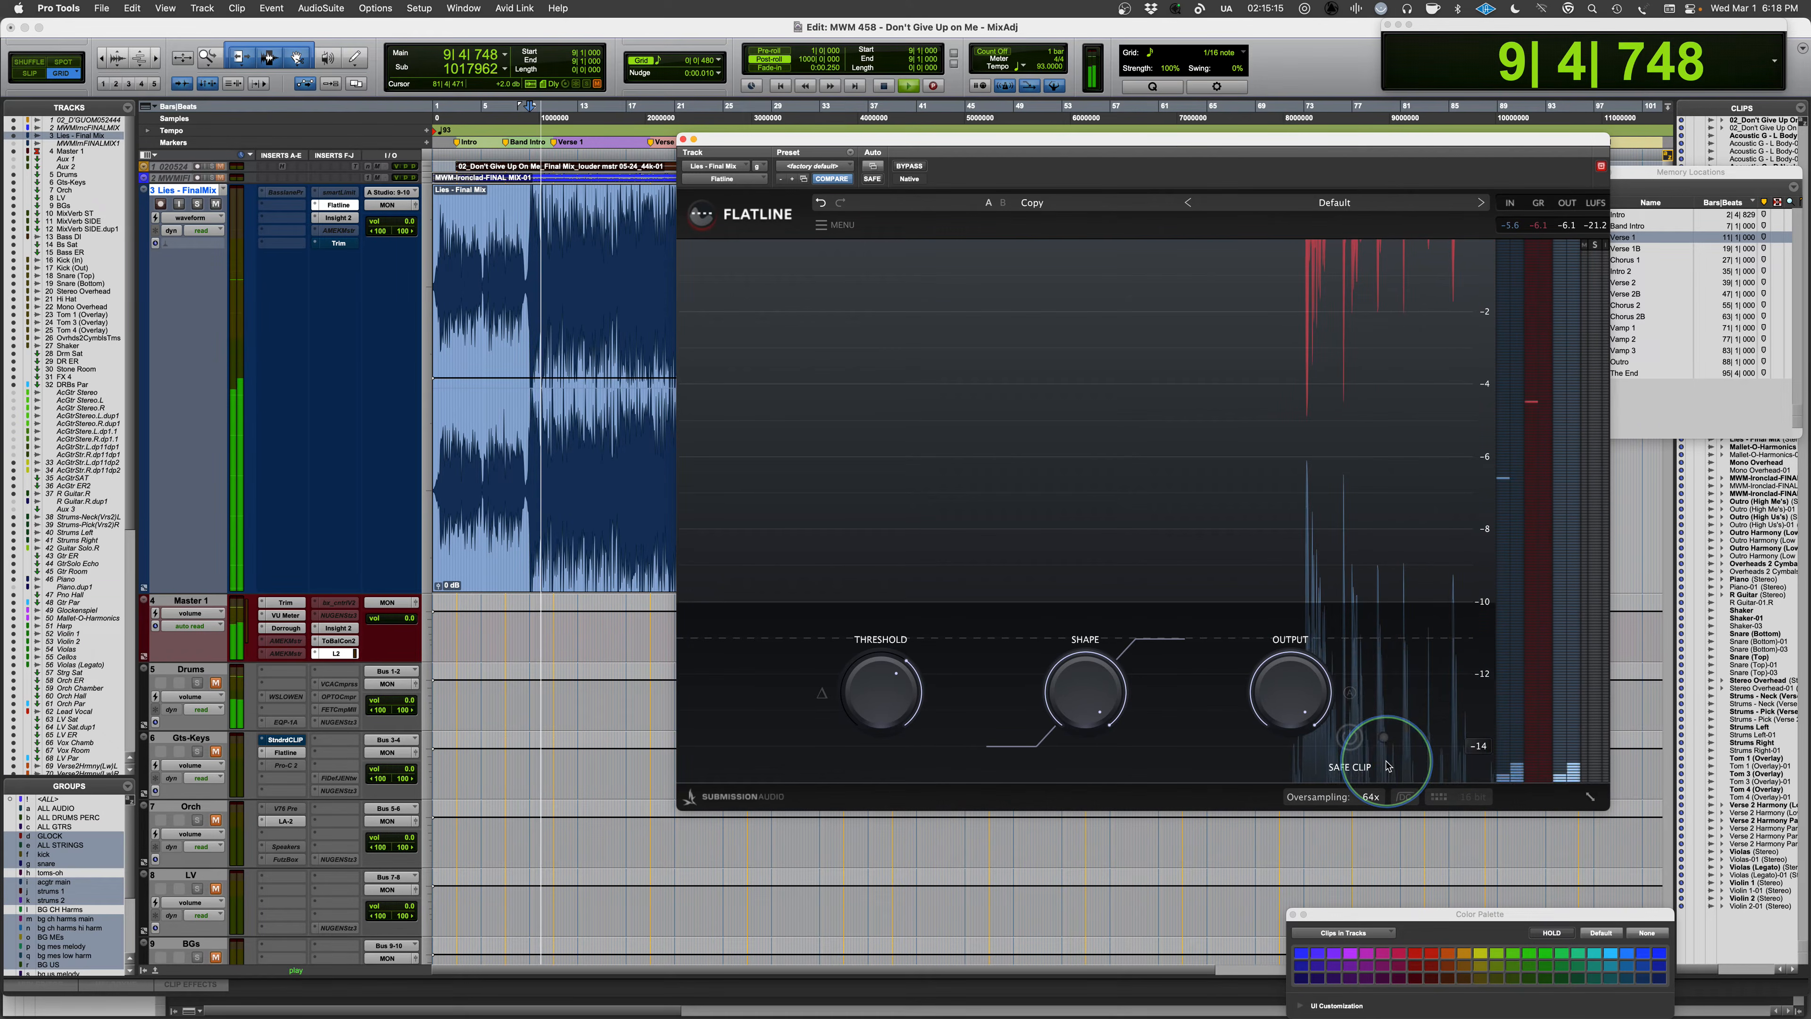
- Raise Flatline's oversampling to 128x while the final mix plays, and switch oversampling off to hear the difference
click(1374, 797)
click(1388, 777)
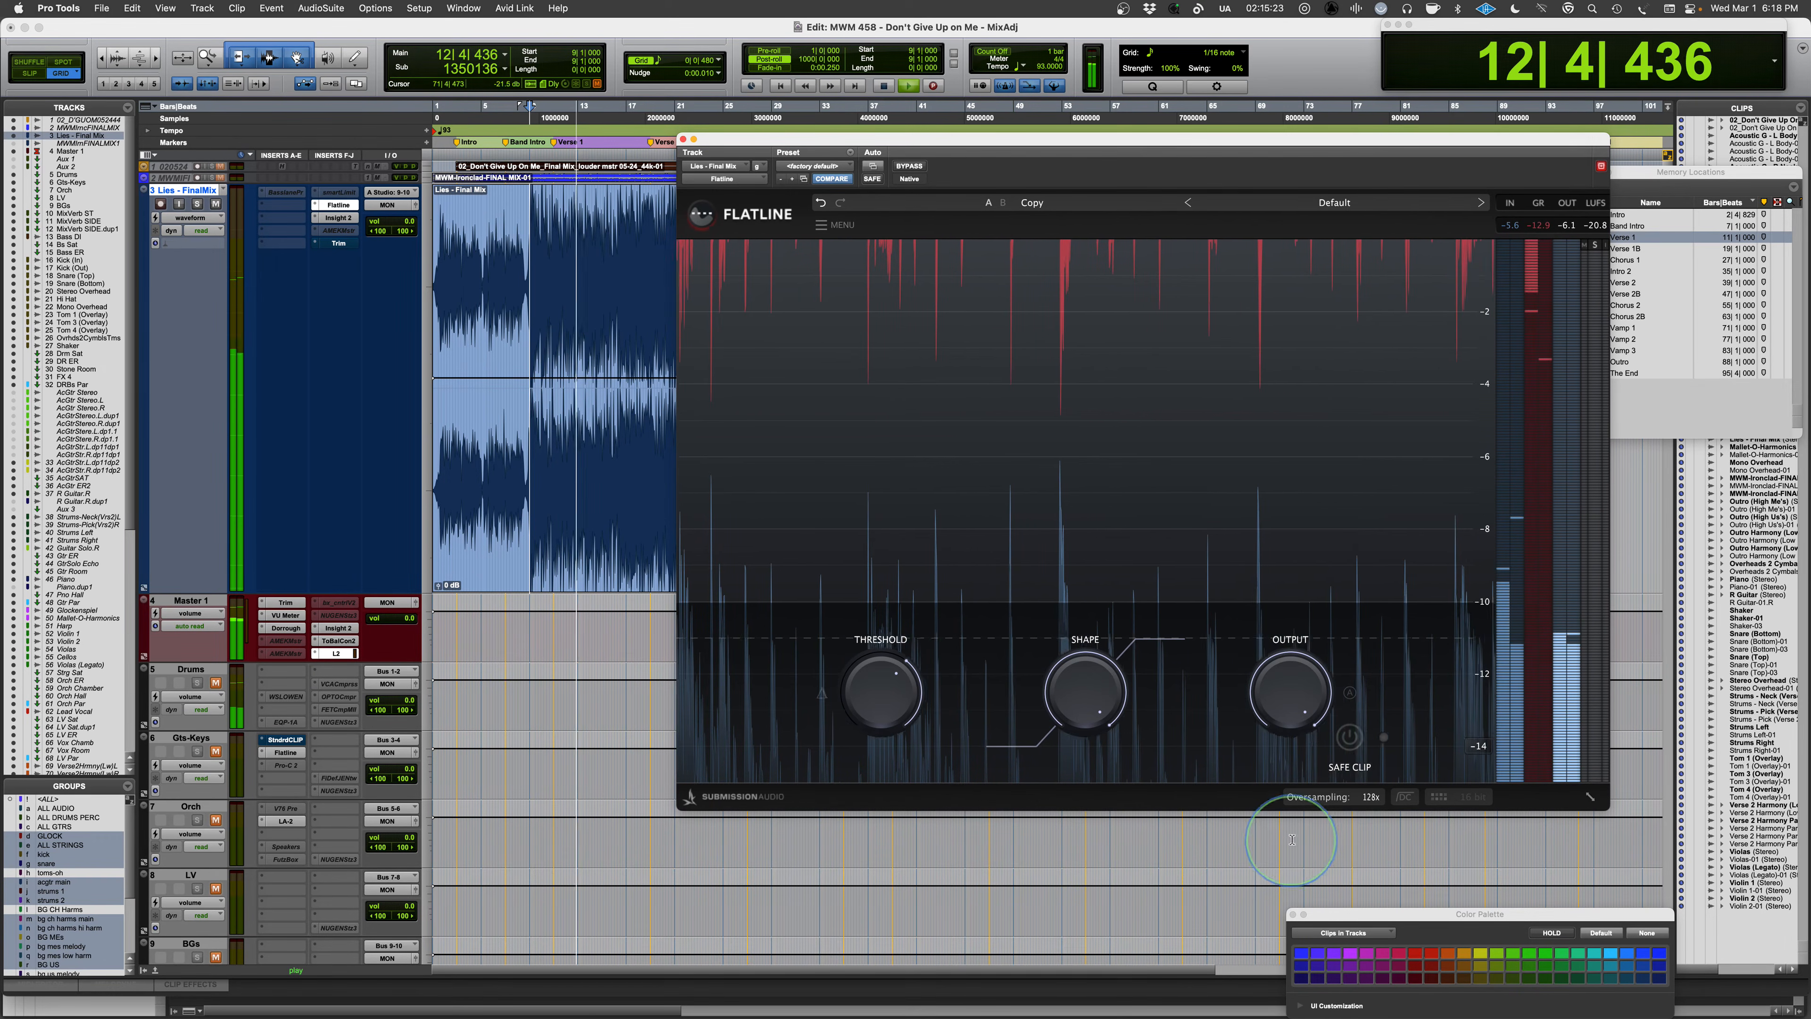
click(1372, 797)
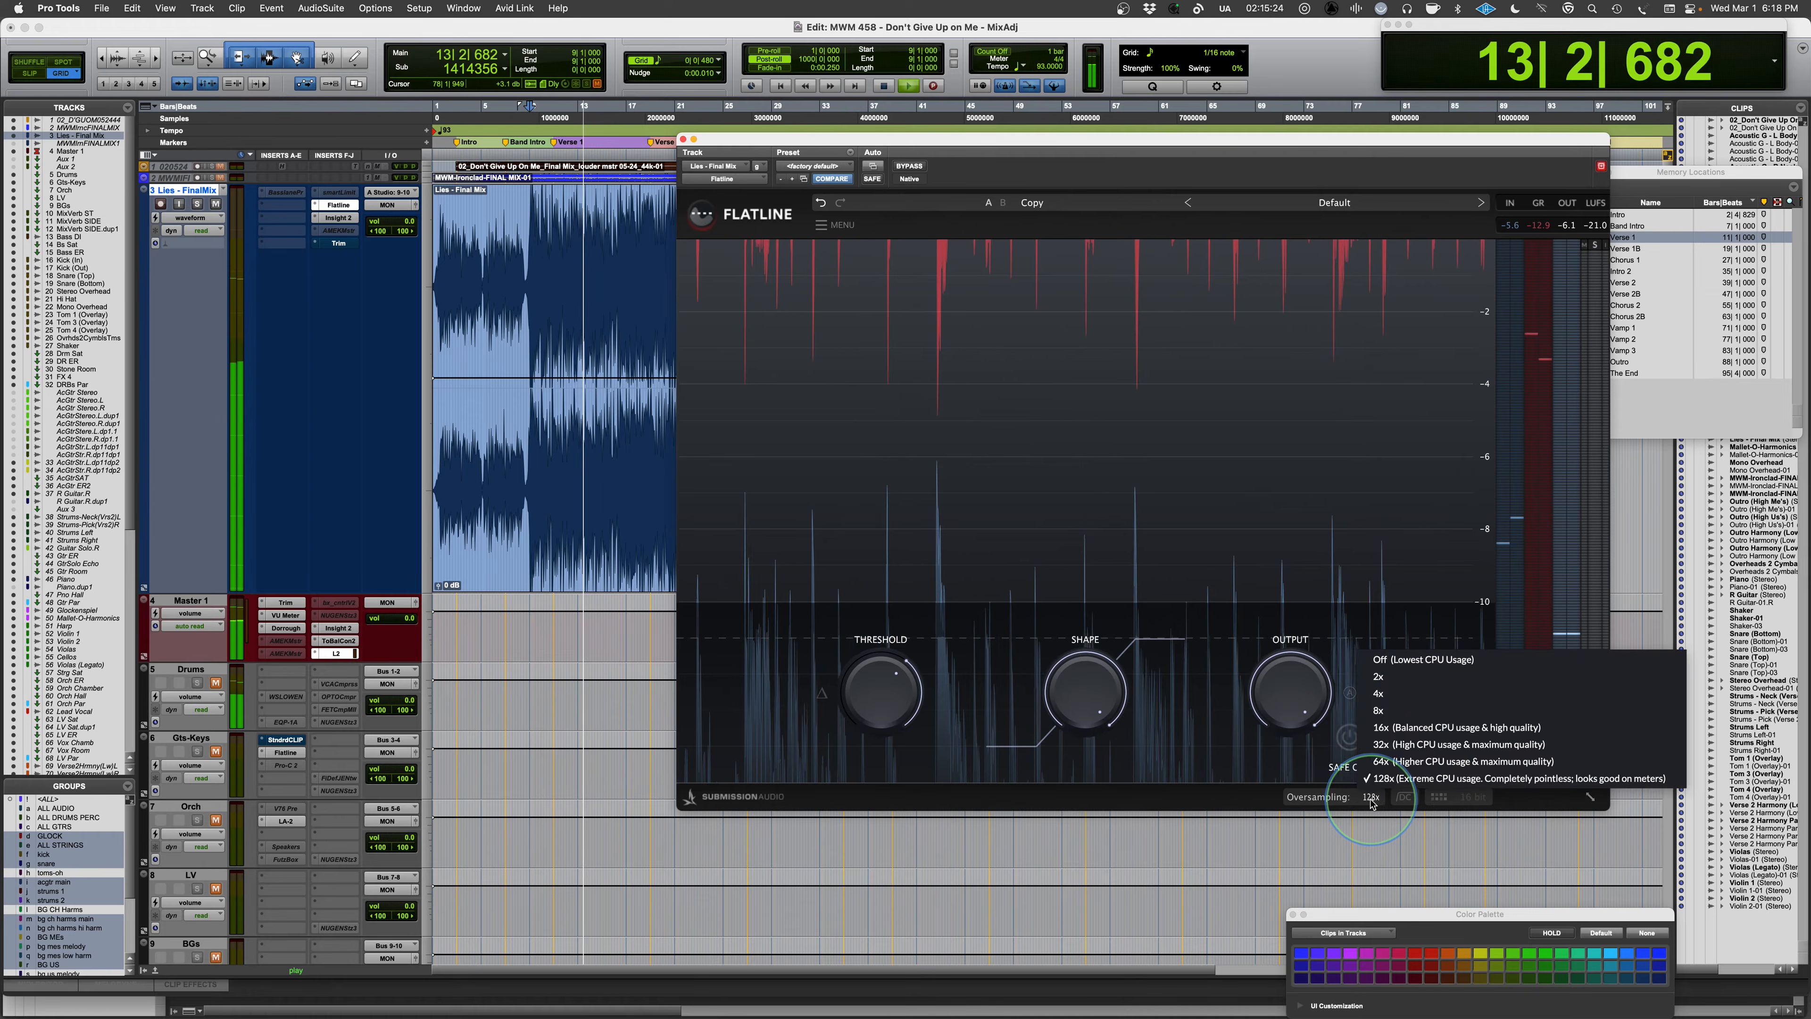
click(1386, 662)
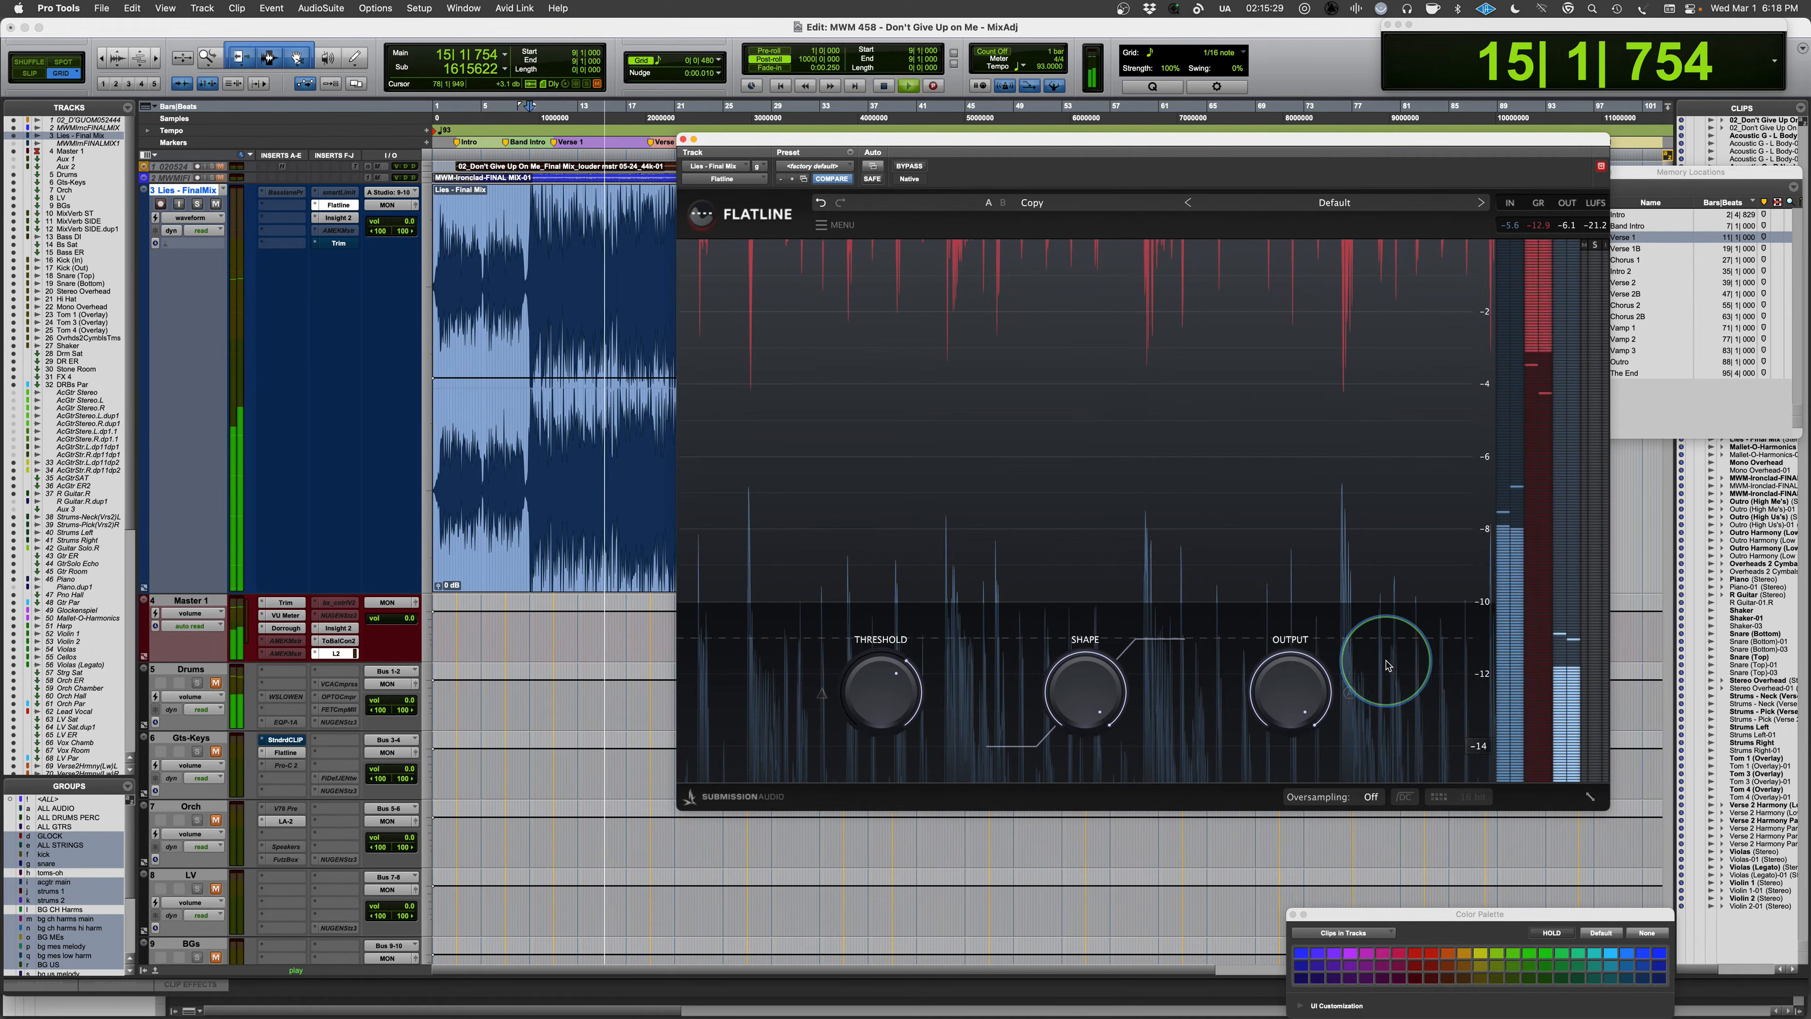
- Compare 128x oversampling with oversampling off once more during playback, leaving it off and playback stopped
click(1369, 797)
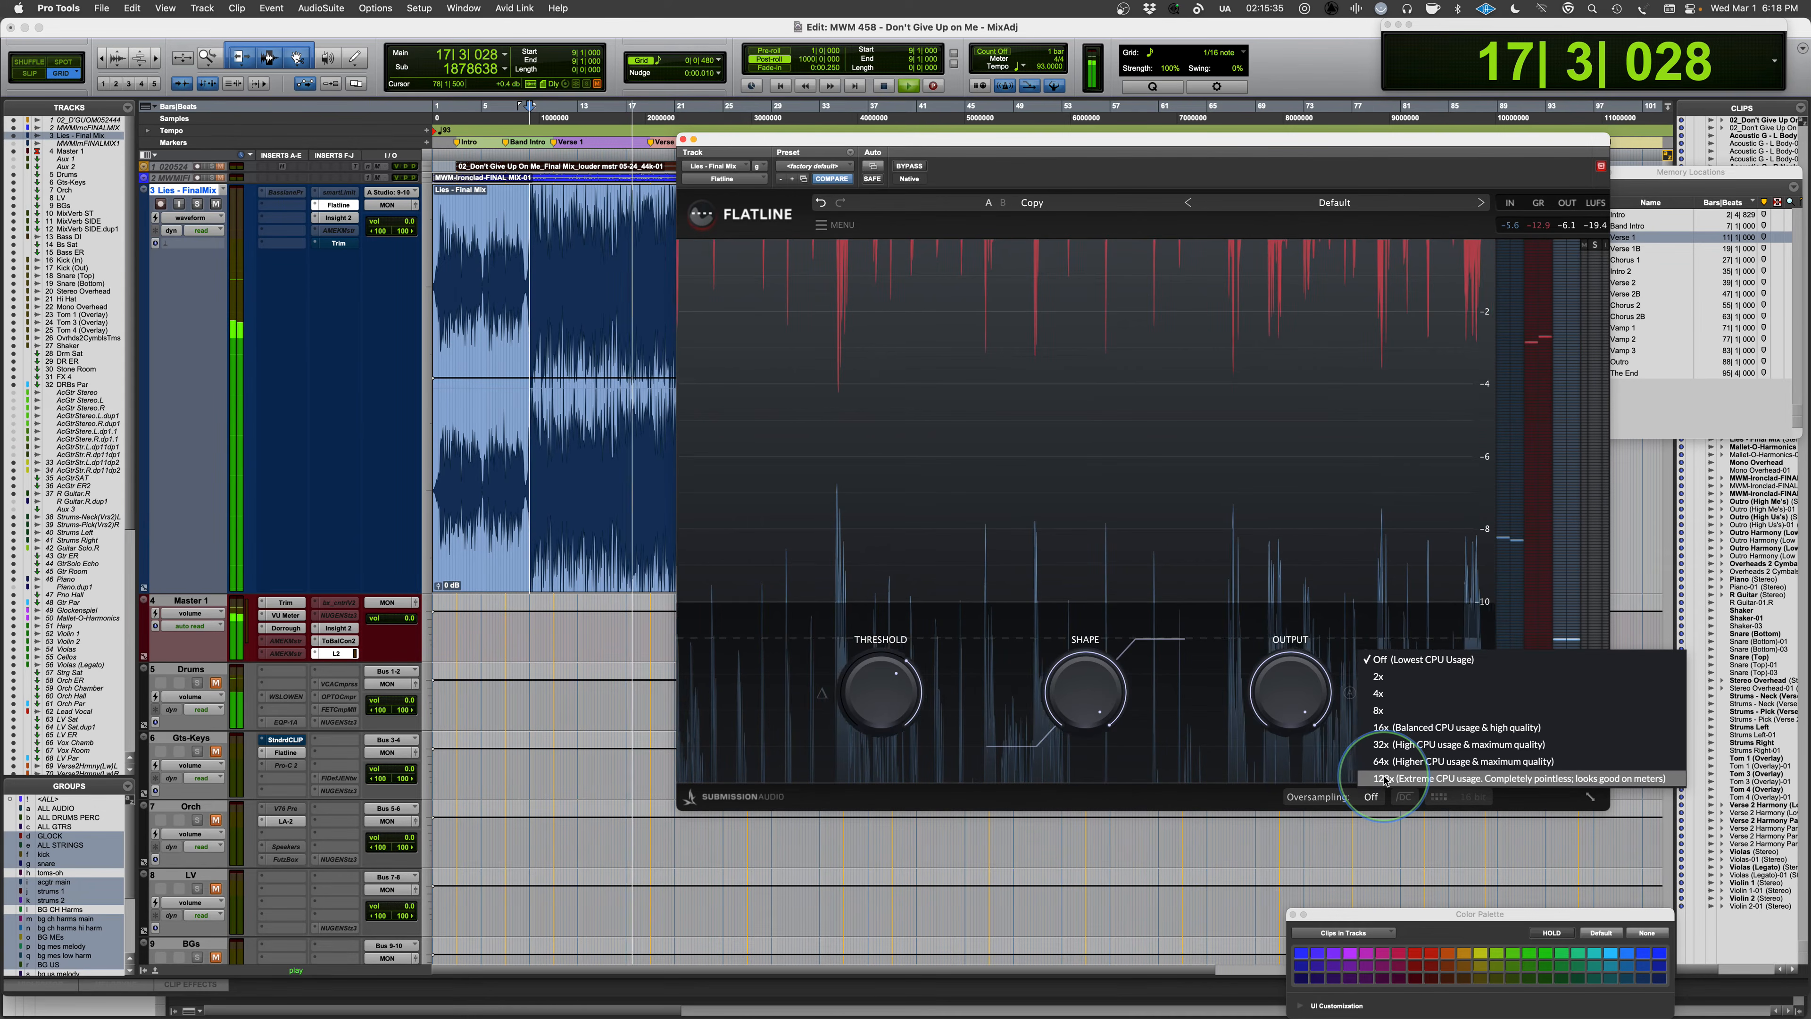
click(1384, 778)
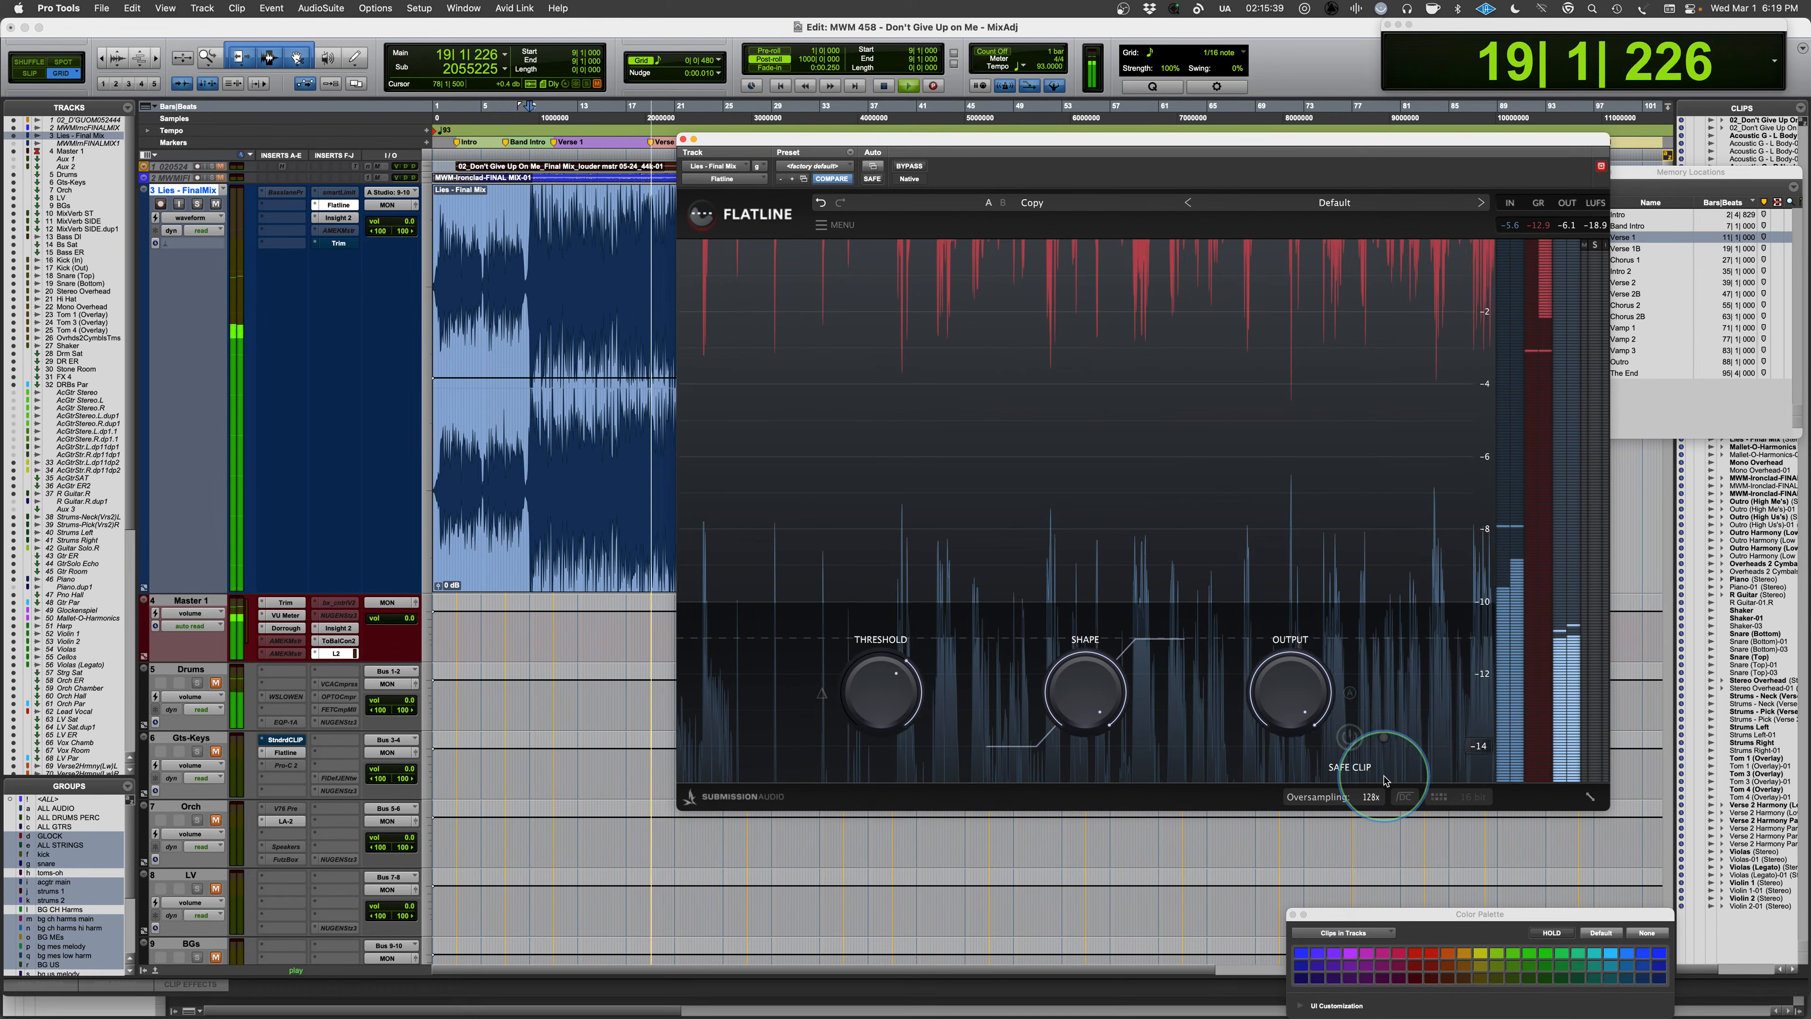
click(1372, 797)
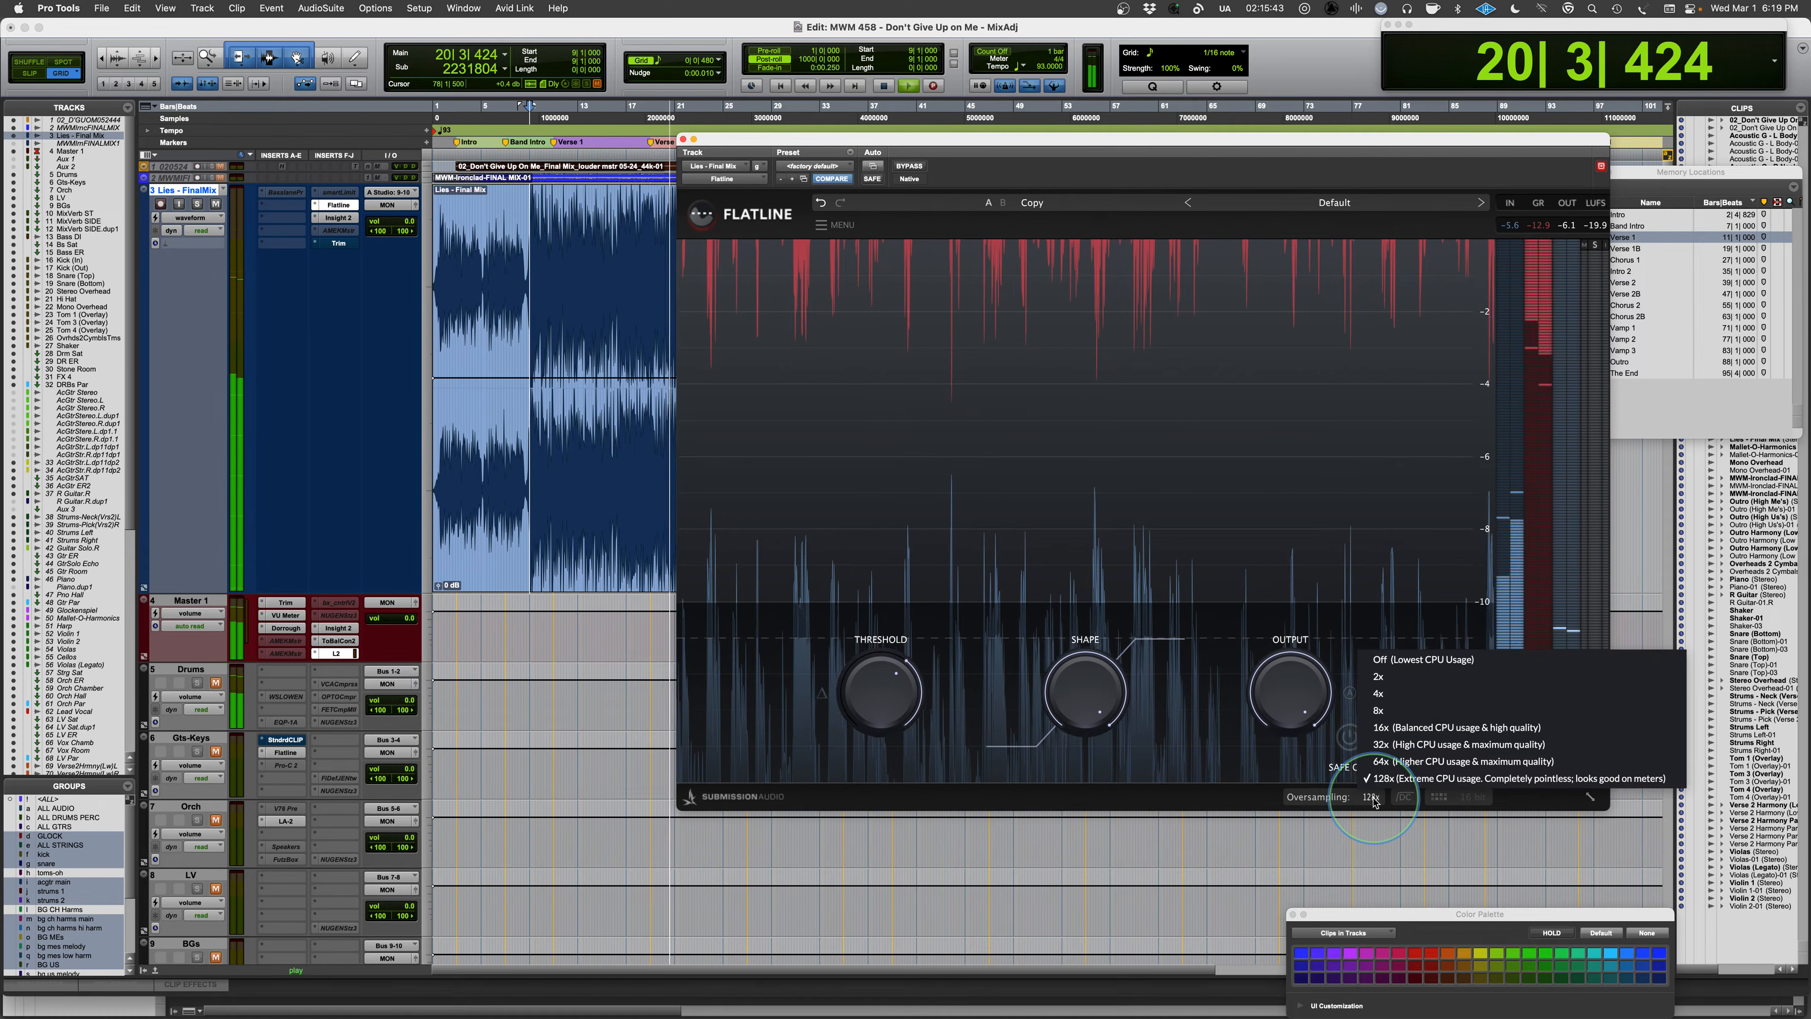
click(1397, 665)
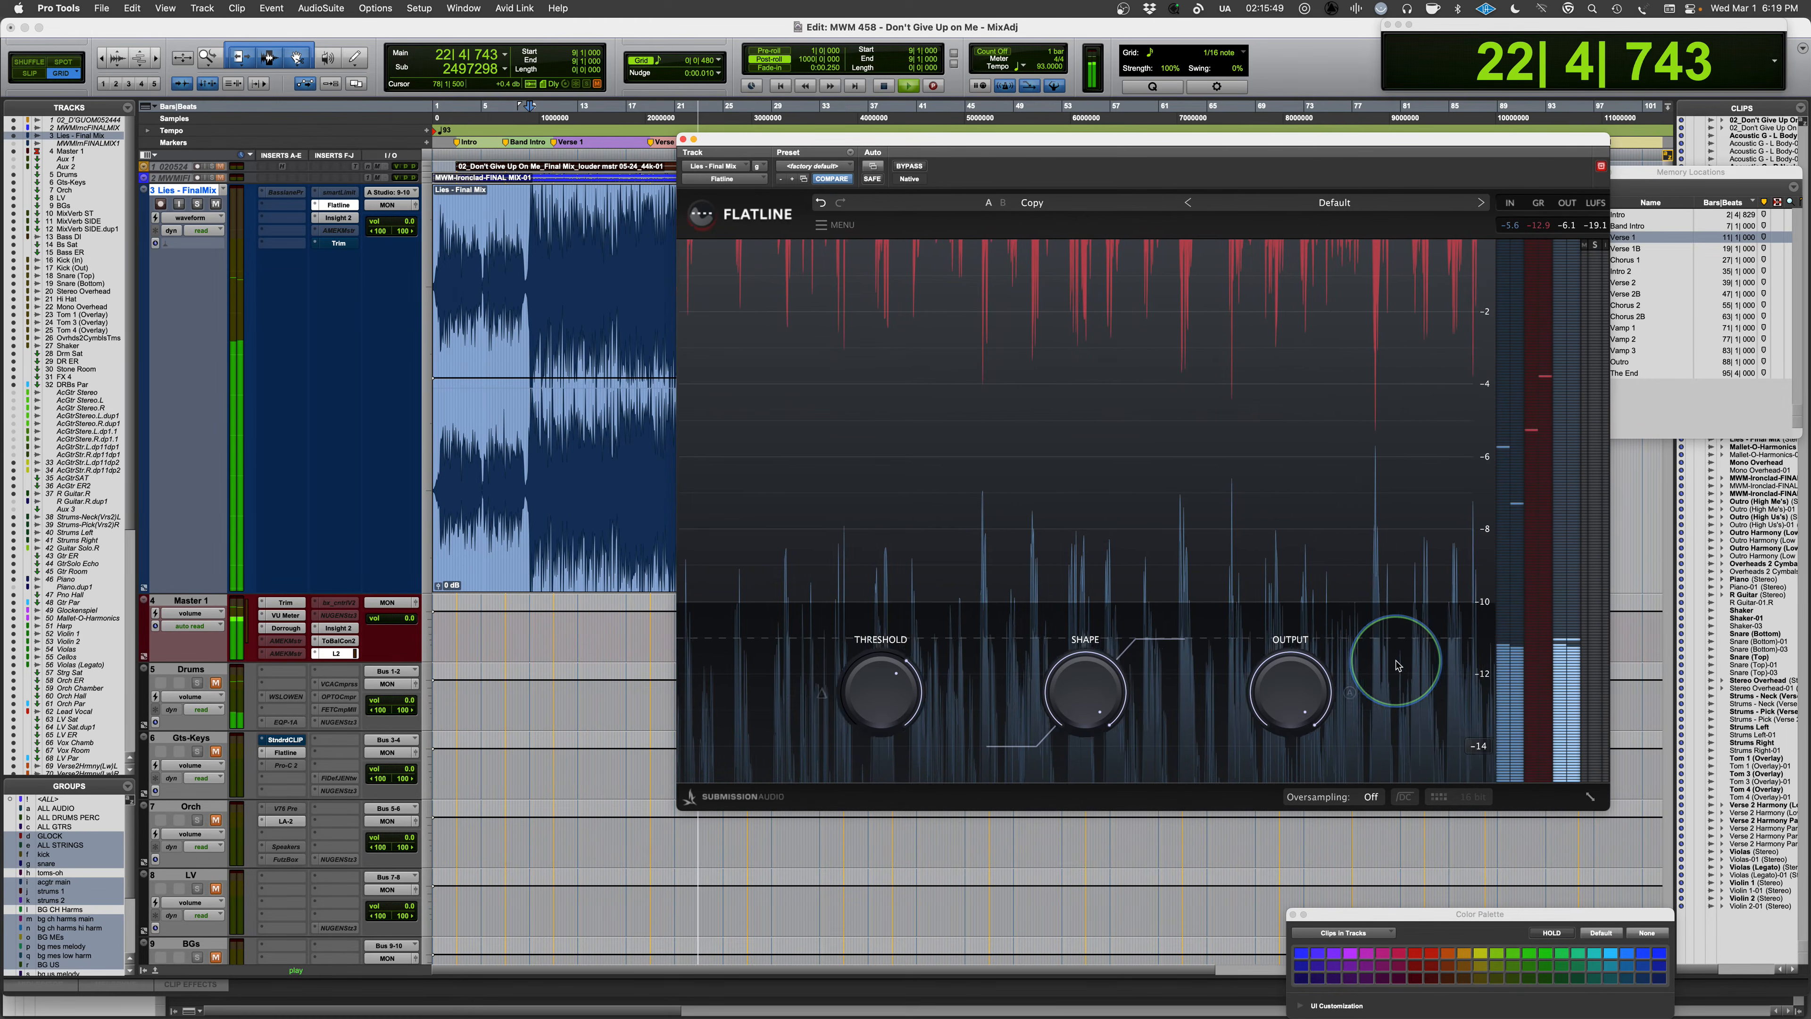
key(space)
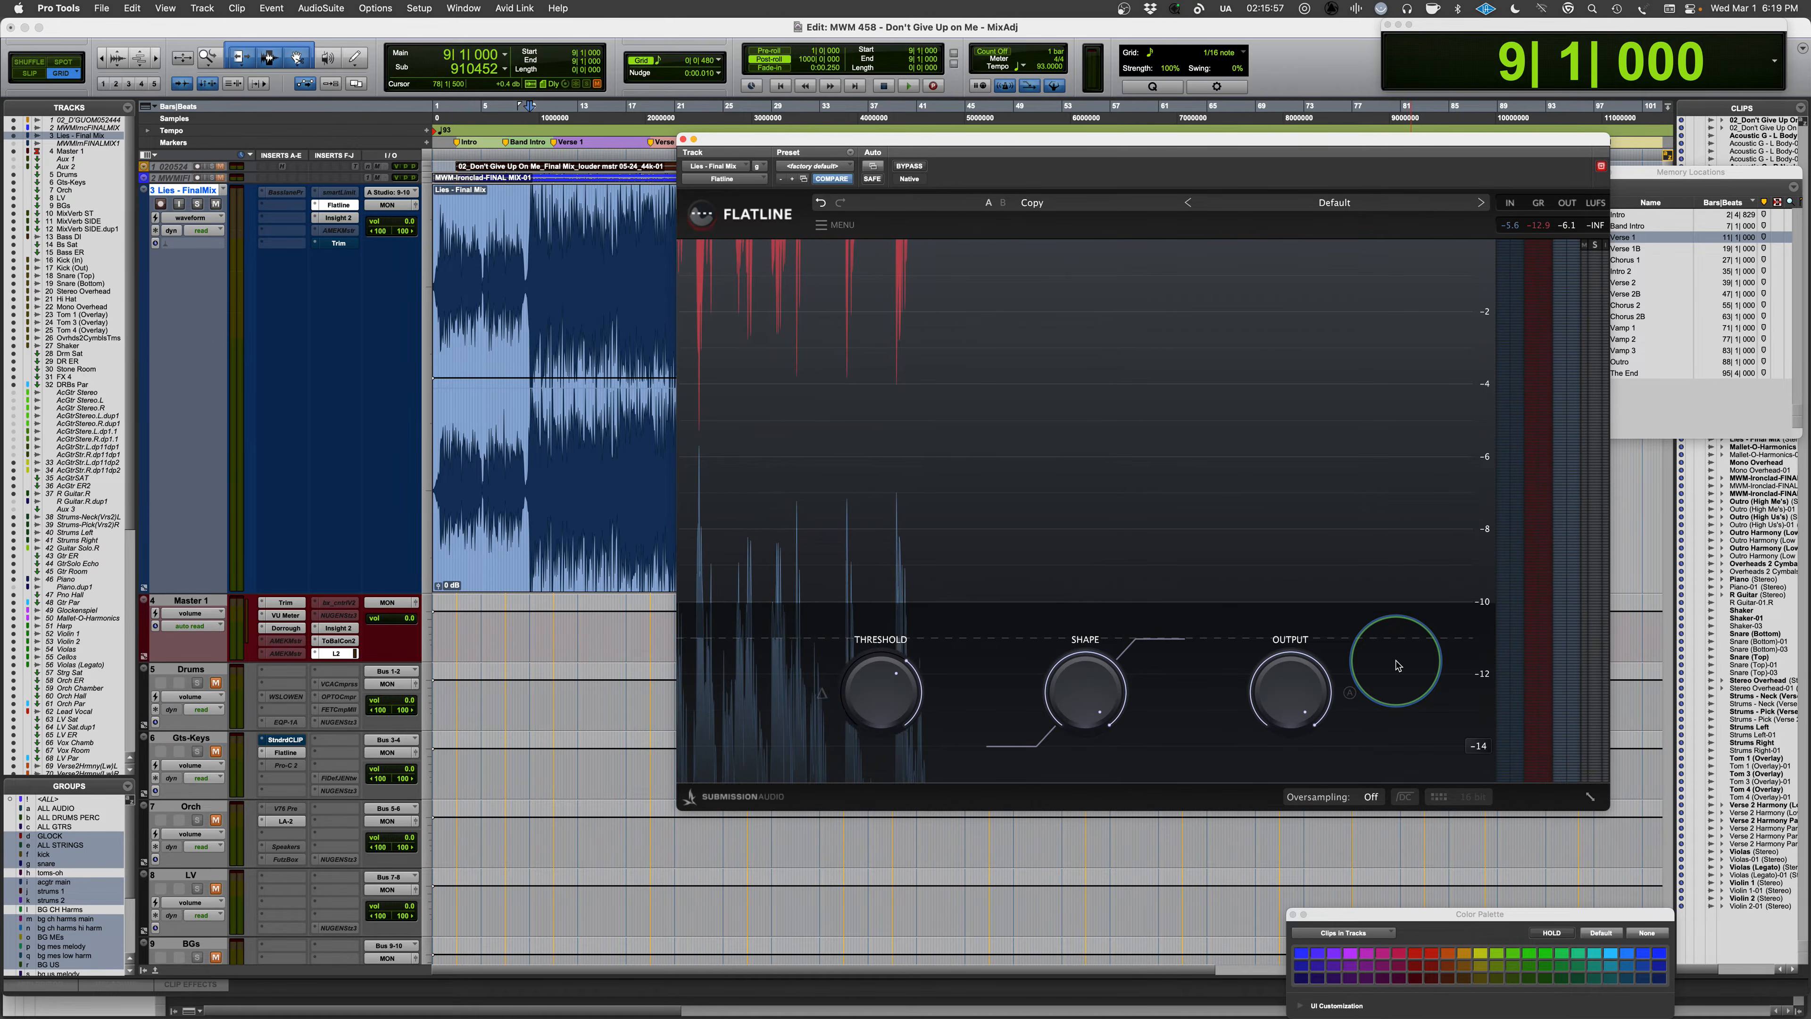
- Set the oversampling to 64x with playback stopped, and return it to Off
click(1371, 797)
click(1395, 765)
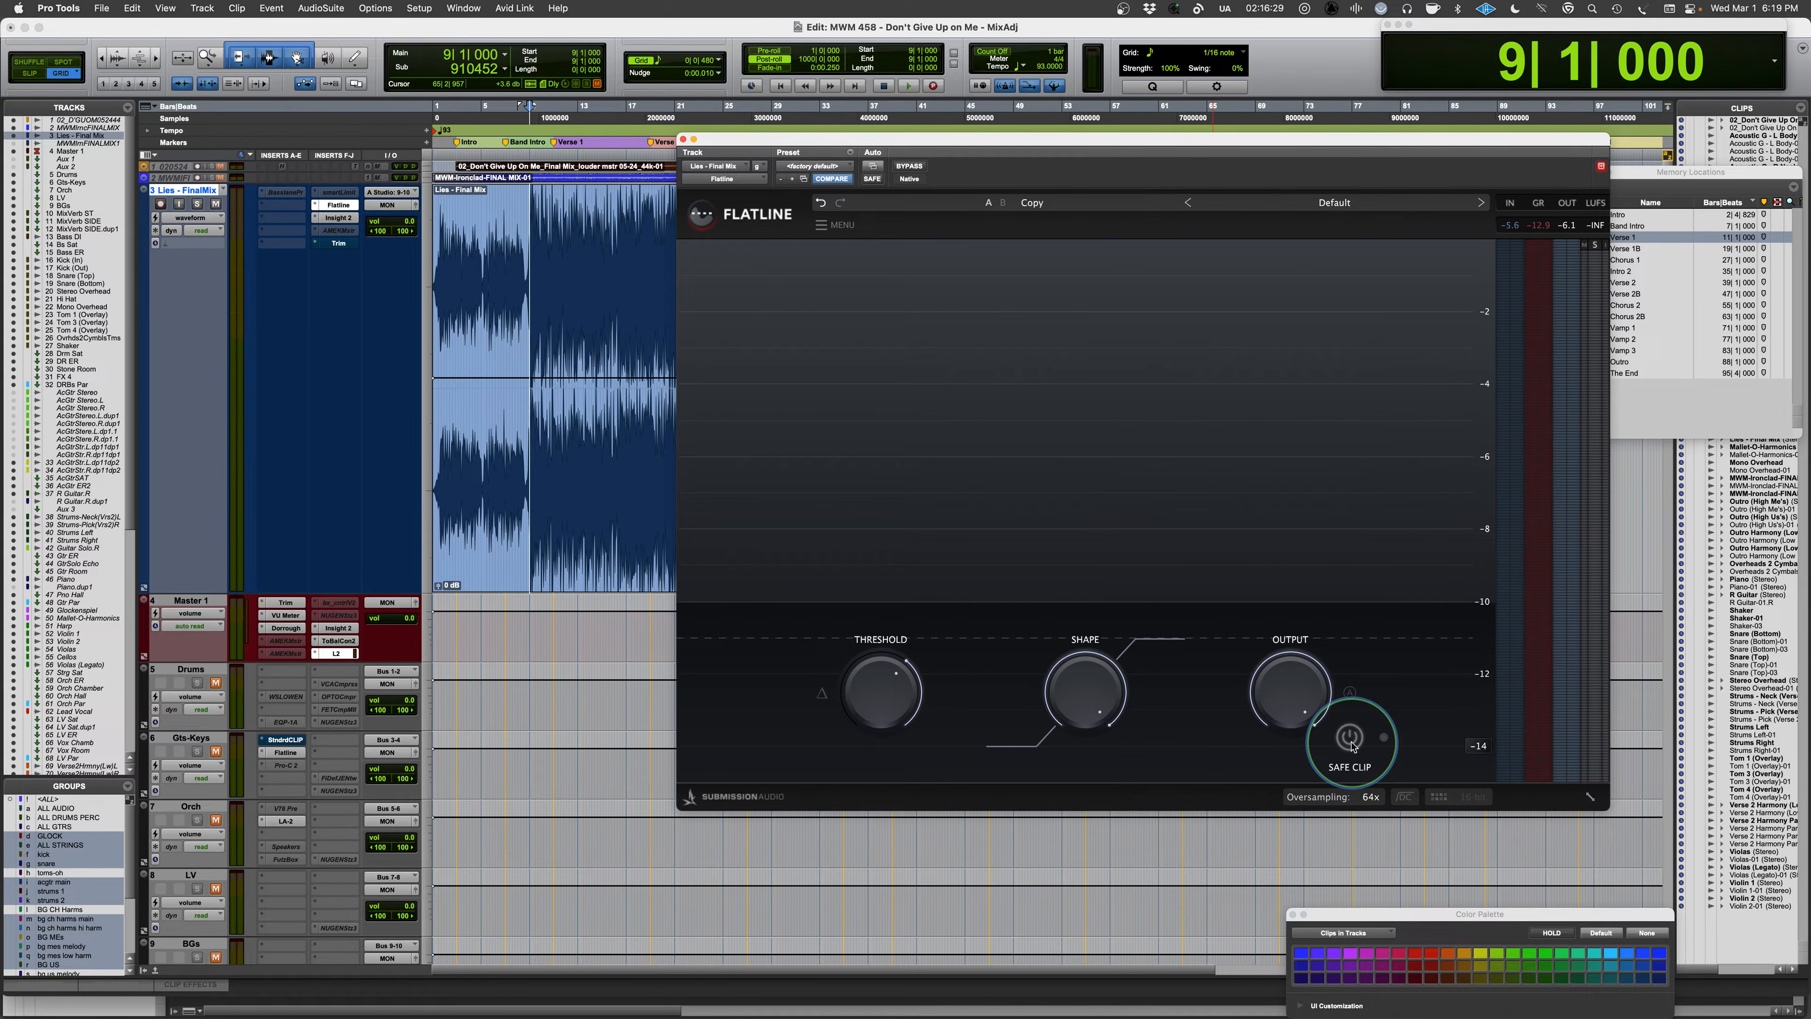
click(1370, 796)
click(1389, 661)
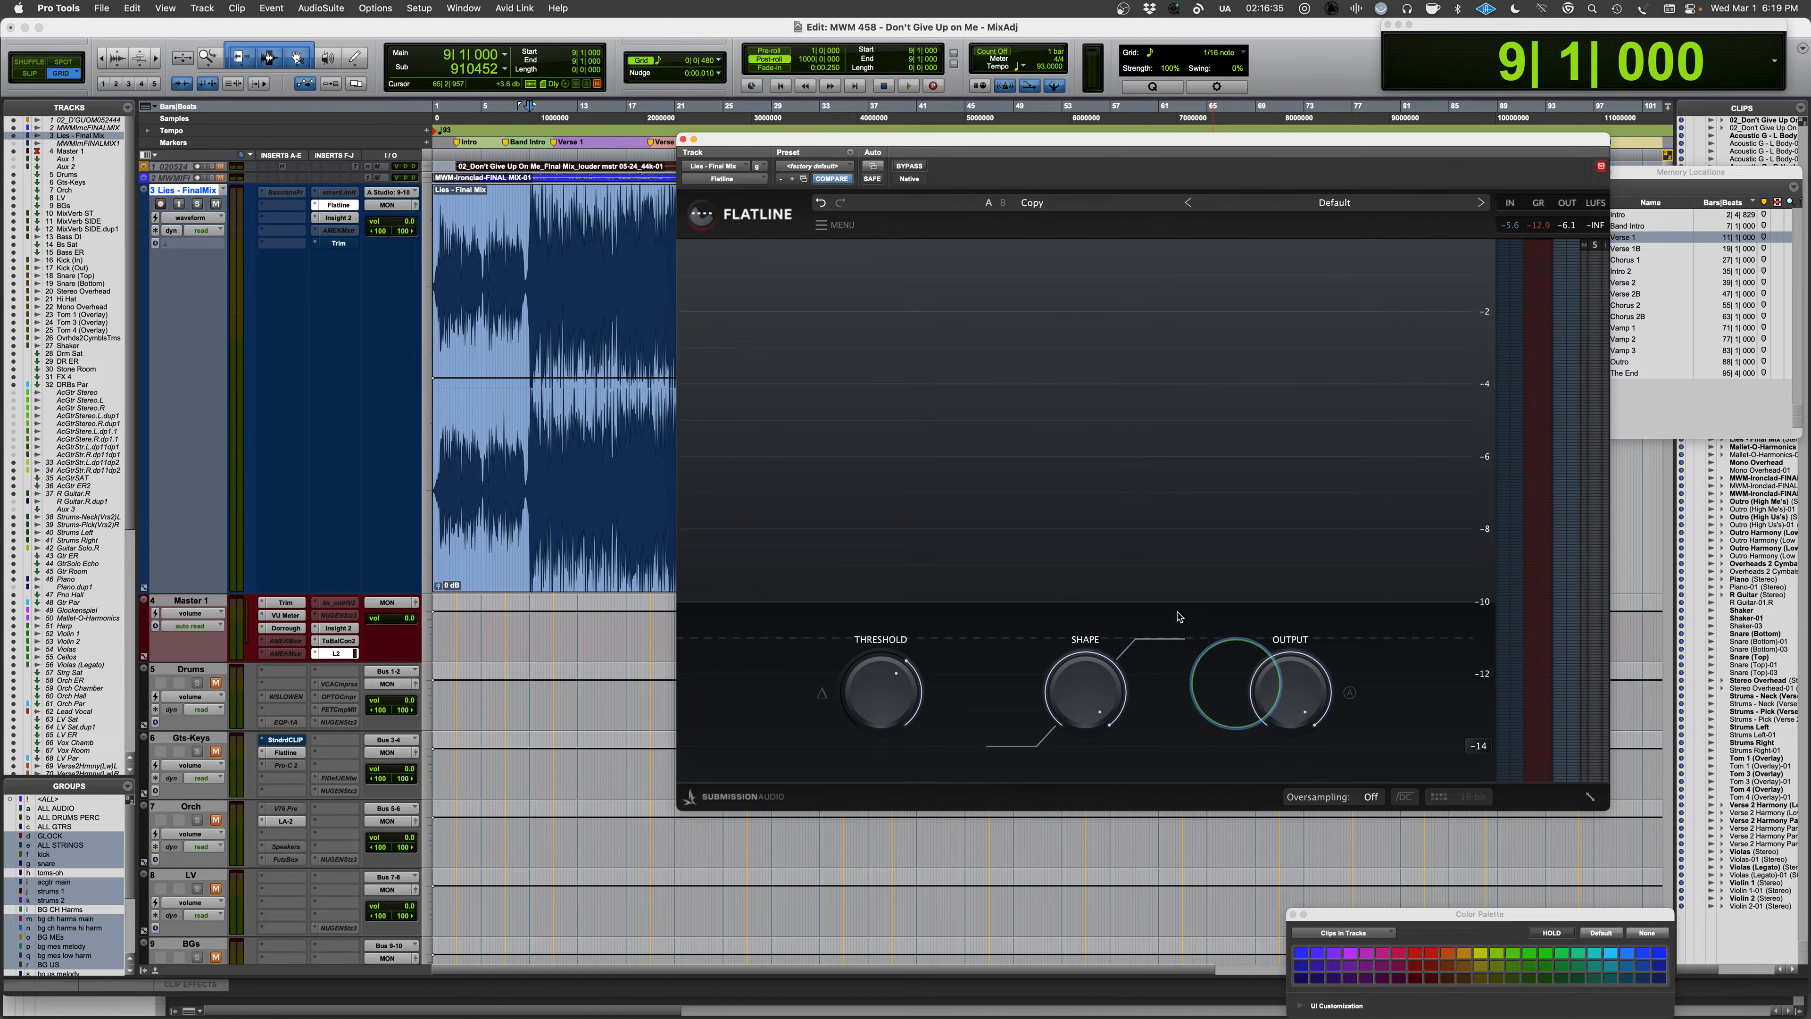
- Move the Flatline window clear of the Memory Locations list, and lower Shape to 74% while playing the mix from bar 9
drag(1203, 145, 1085, 143)
mouse_move(982, 711)
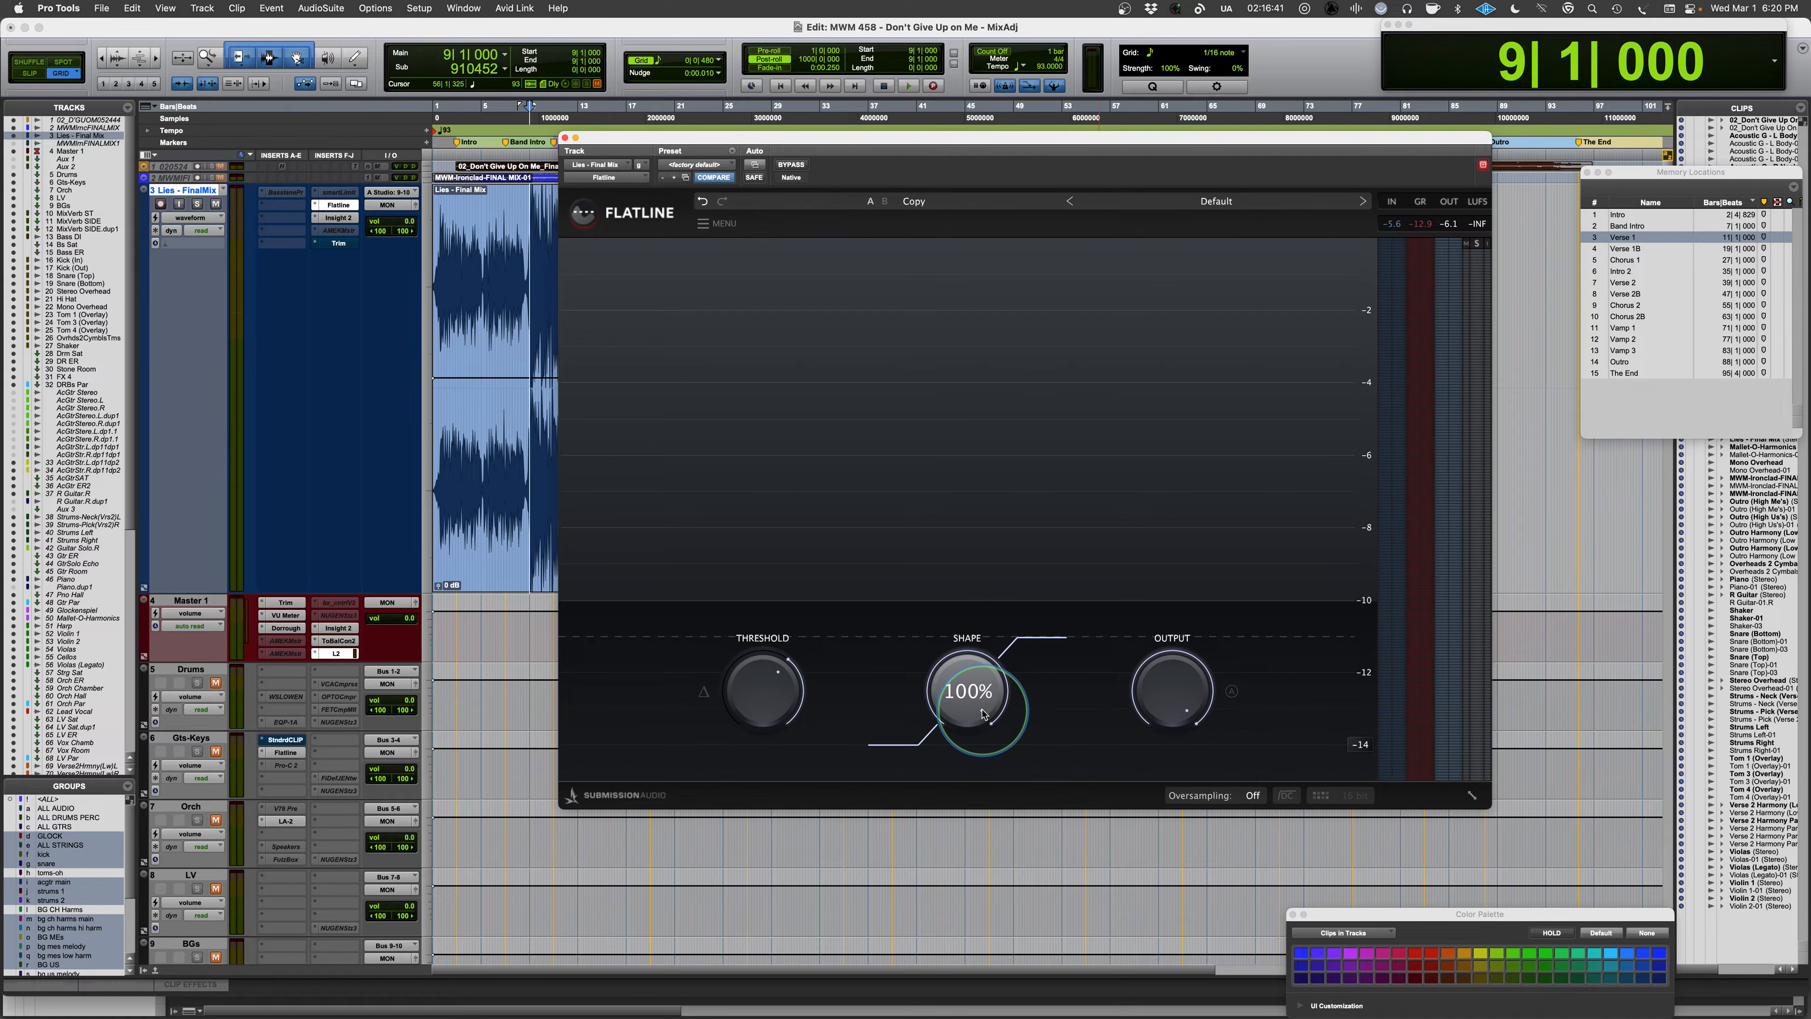
key(space)
drag(982, 711, 968, 753)
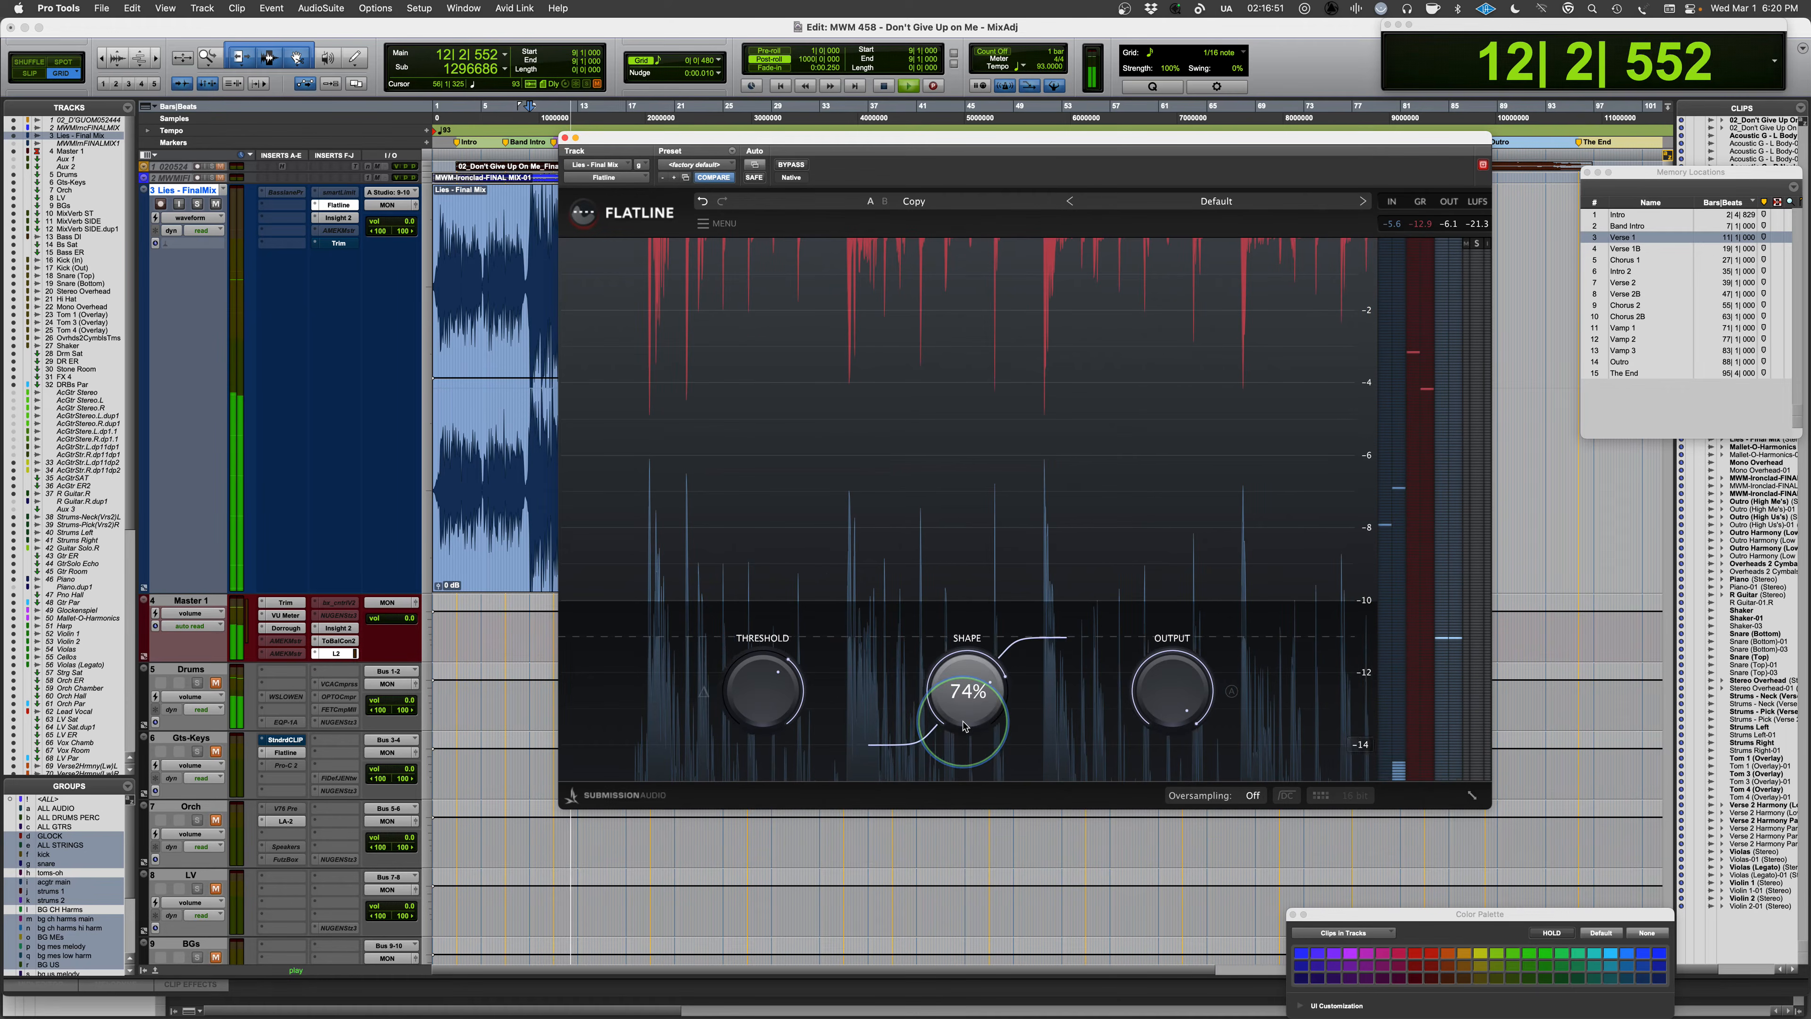
- Compare the 74% Shape with the undone setting and with bypass during playback, returning Shape to 100% before stopping
click(703, 203)
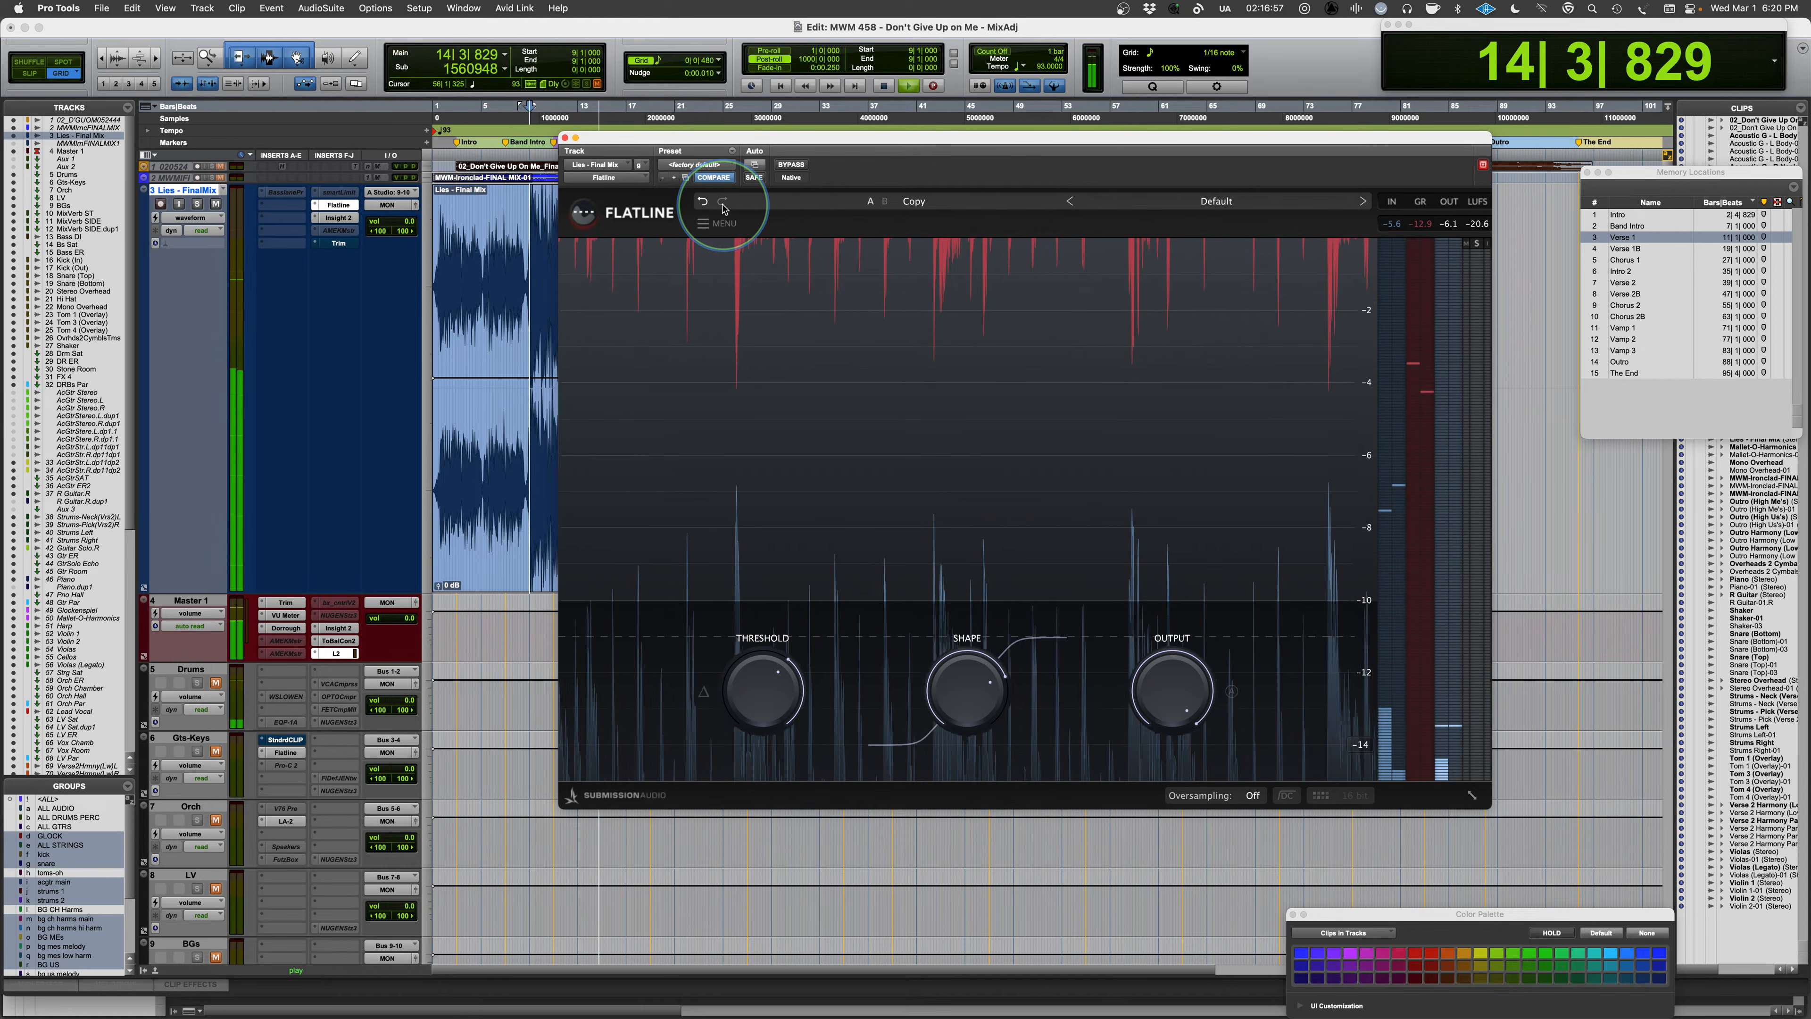
click(792, 164)
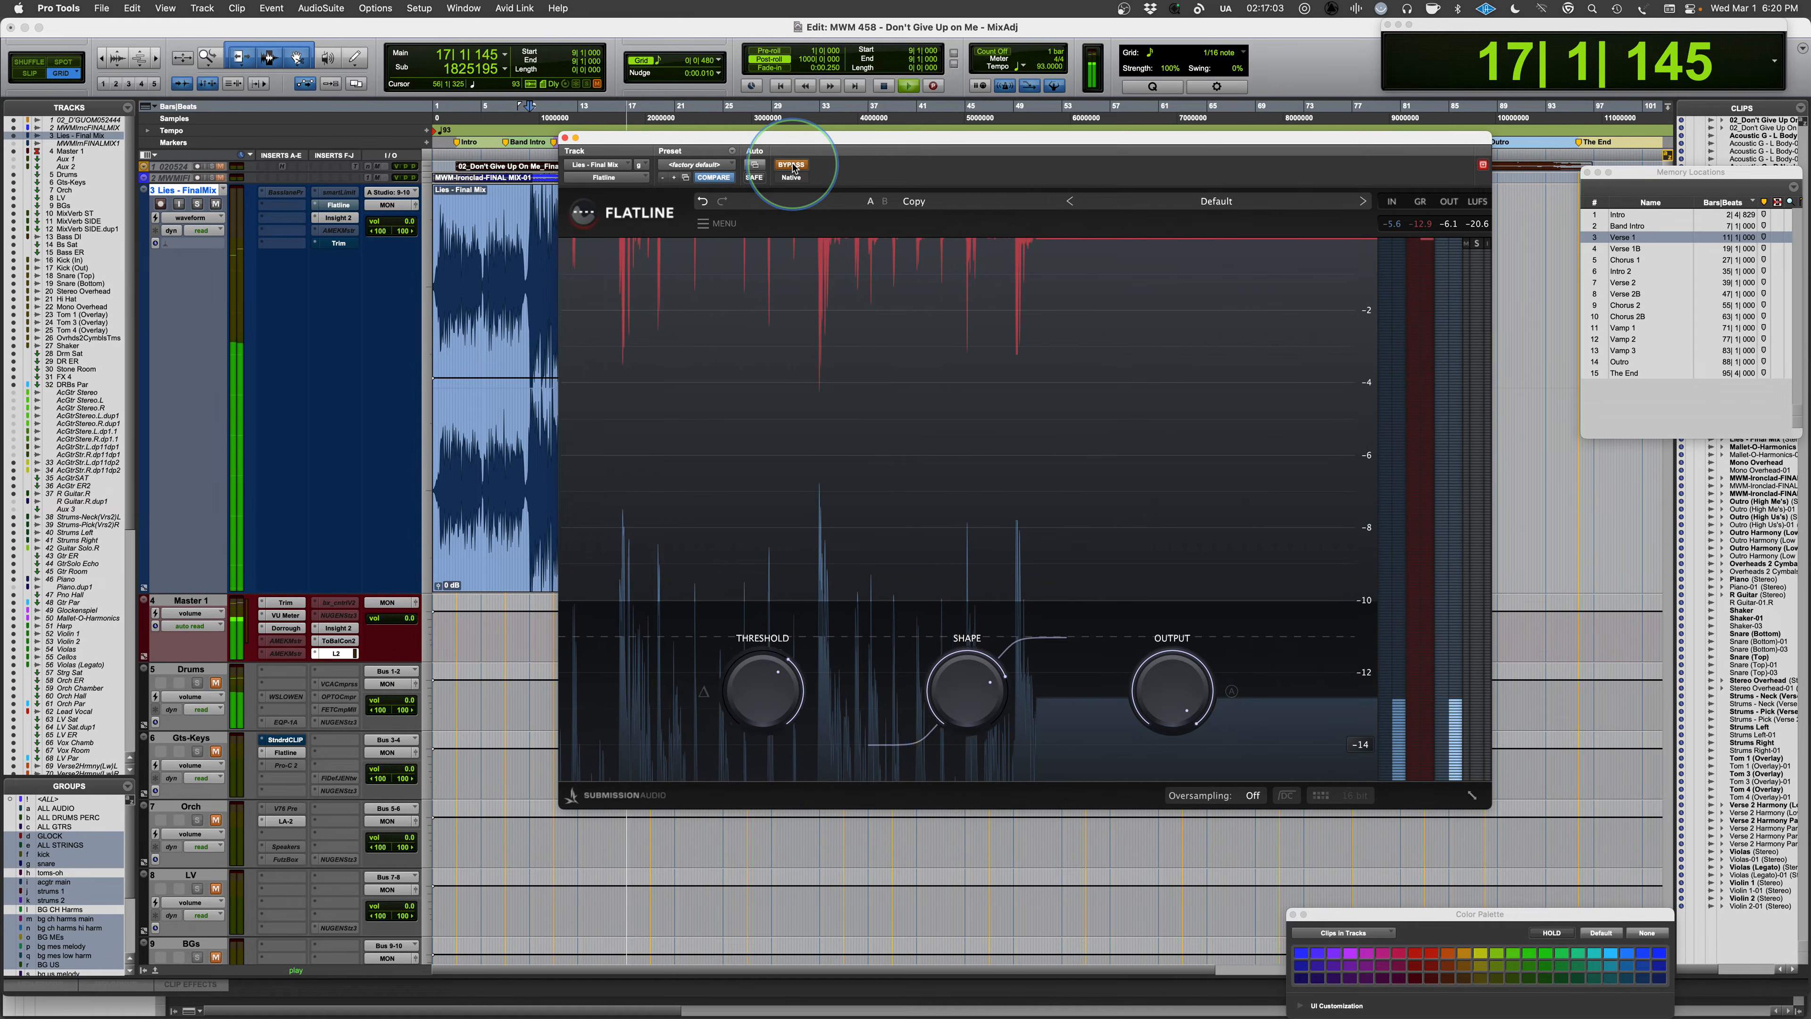
click(791, 165)
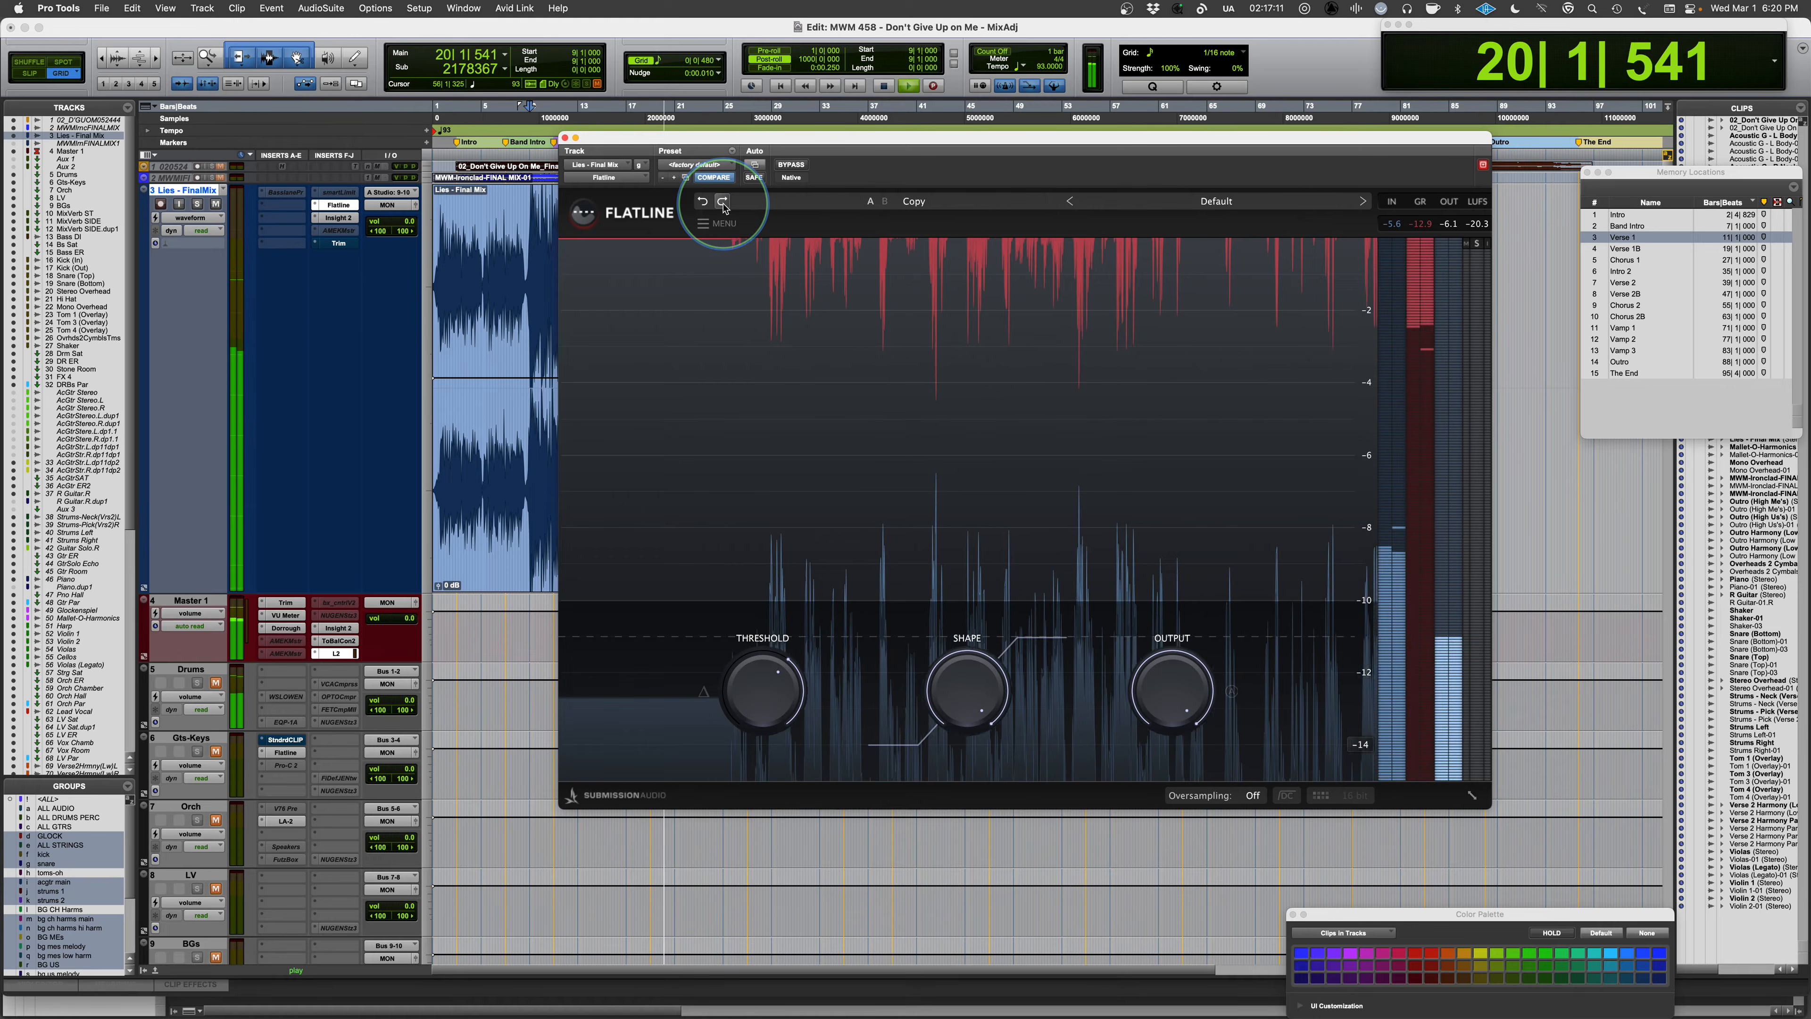
click(723, 203)
mouse_move(955, 643)
mouse_down()
mouse_move(937, 888)
mouse_move(974, 618)
mouse_up()
key(space)
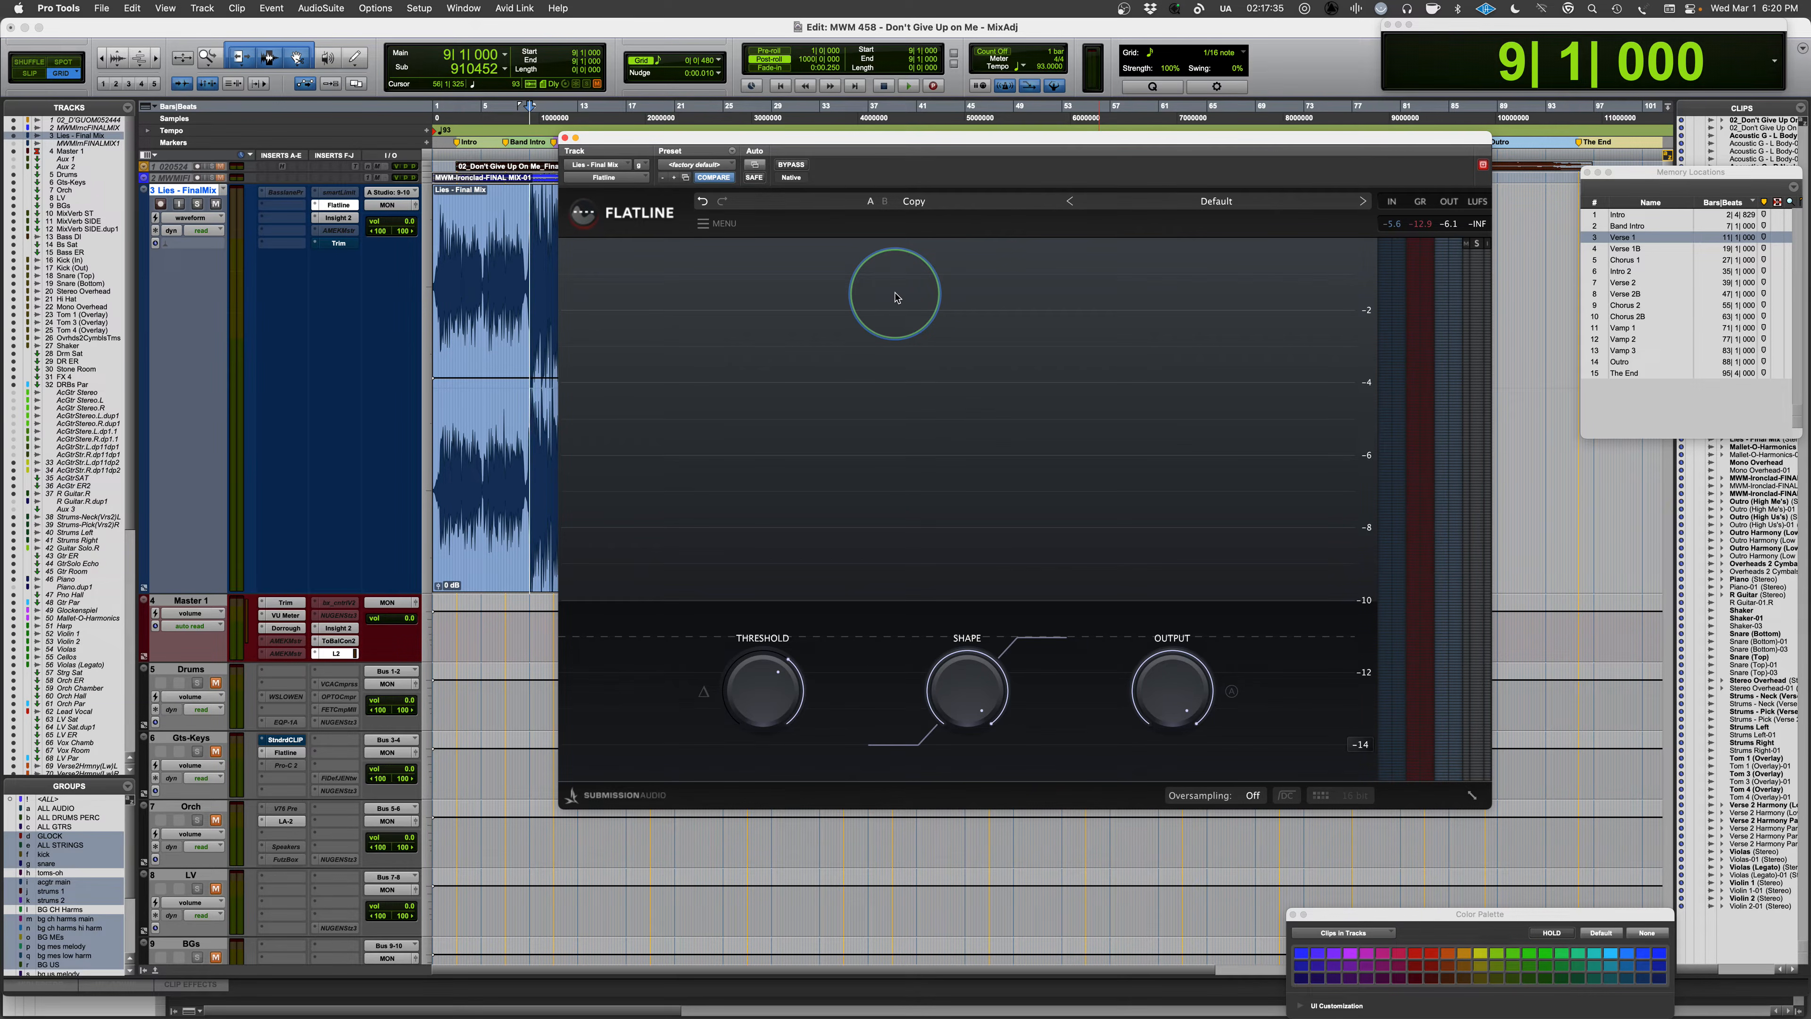
- Play the final mix again from bar 9 and set Flatline's Shape to 83%
mouse_move(957, 709)
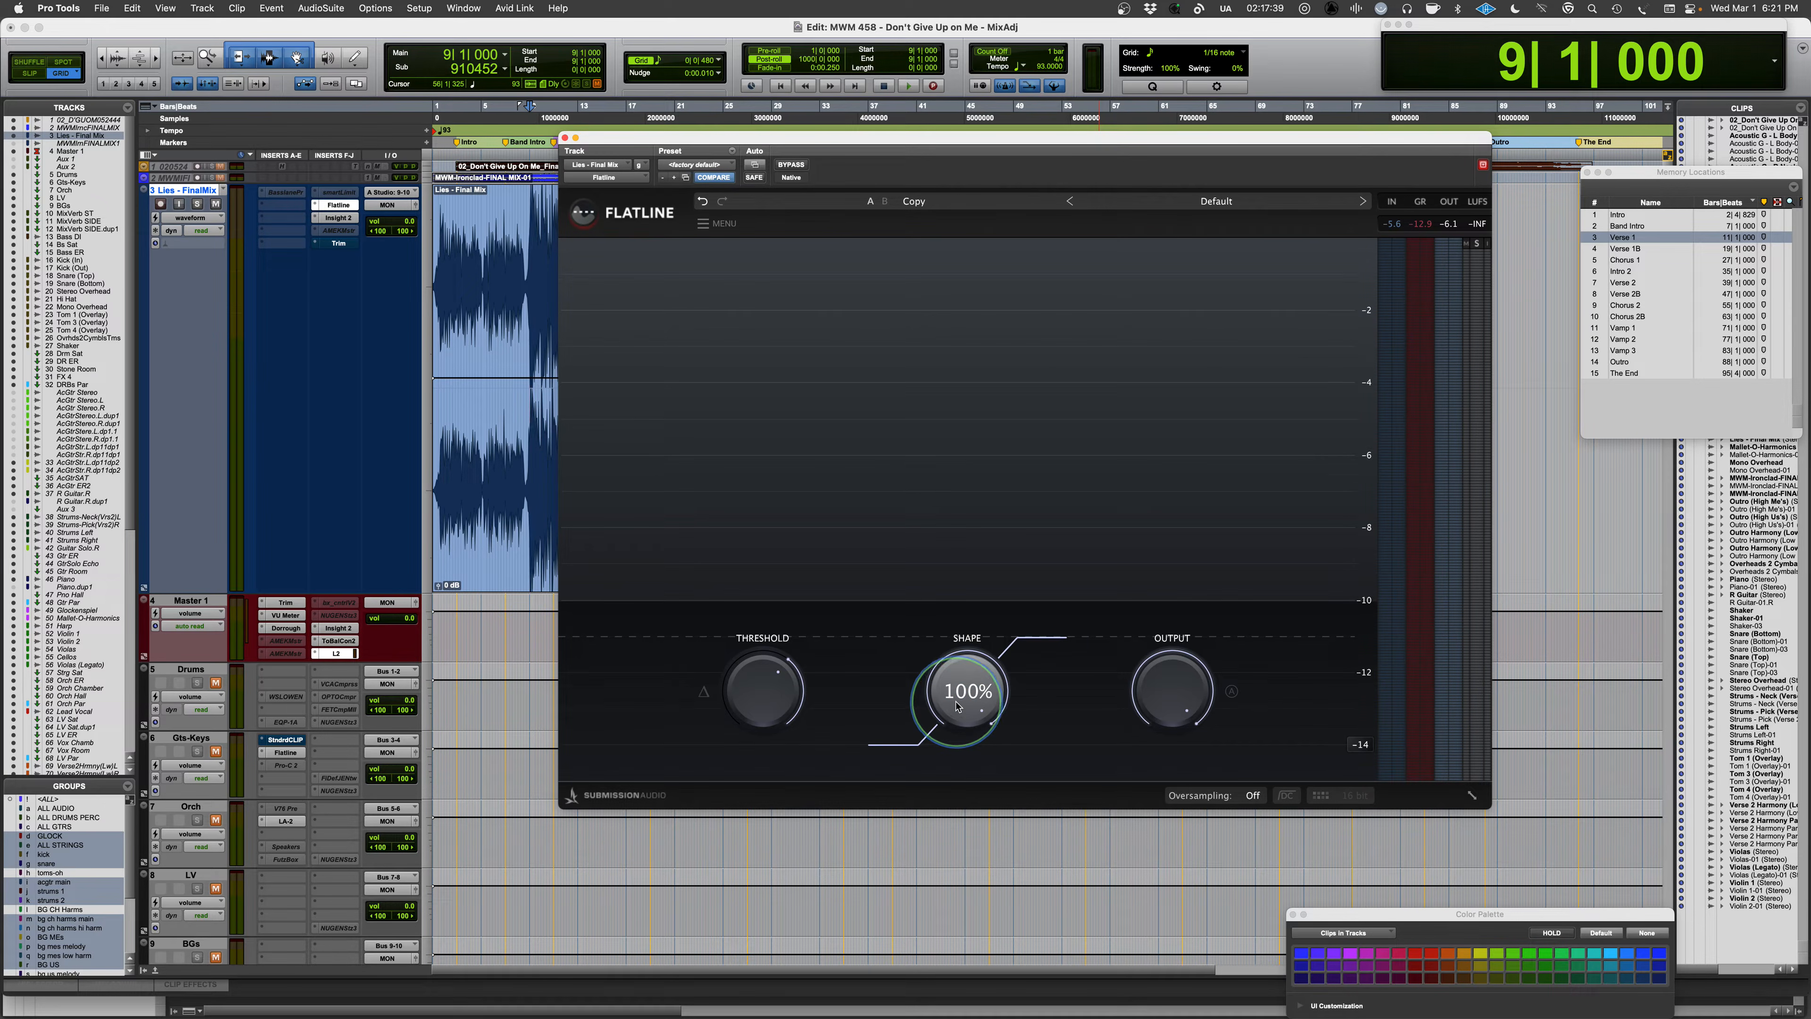
key(space)
drag(957, 705, 953, 736)
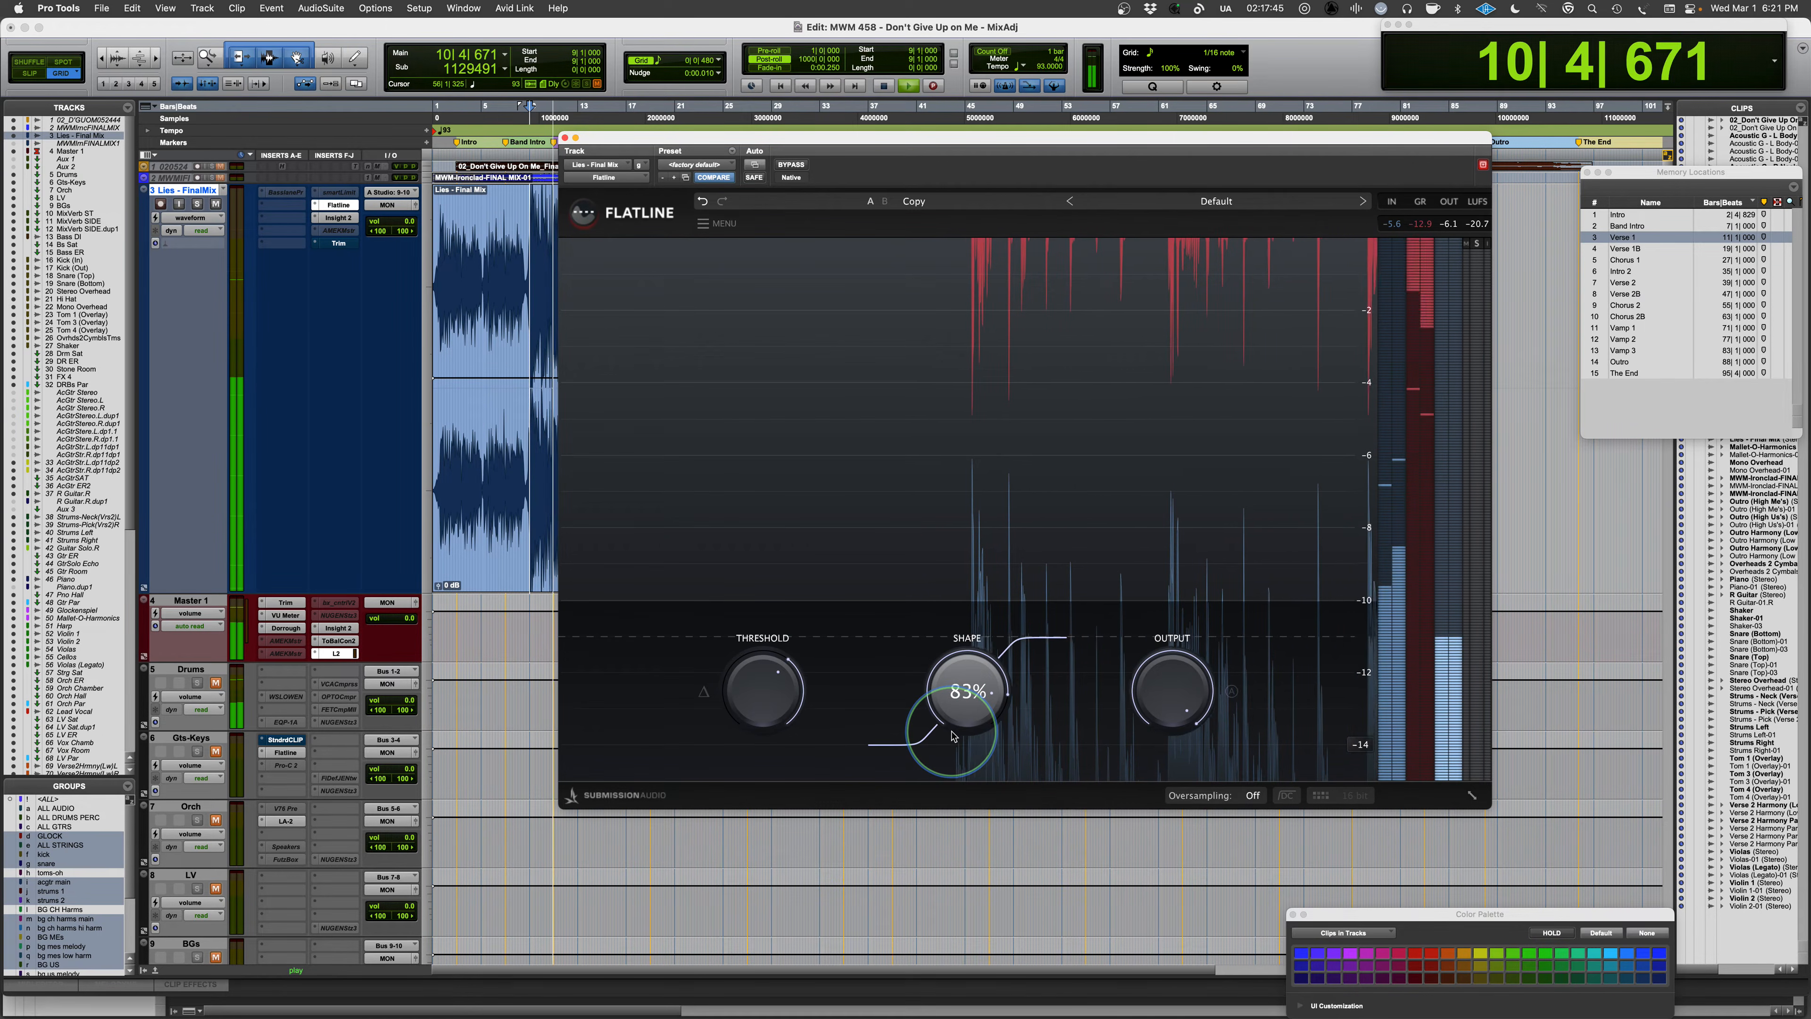
- Compare the 83% Shape clipping with the bypassed signal twice during playback, leaving Flatline active
click(790, 164)
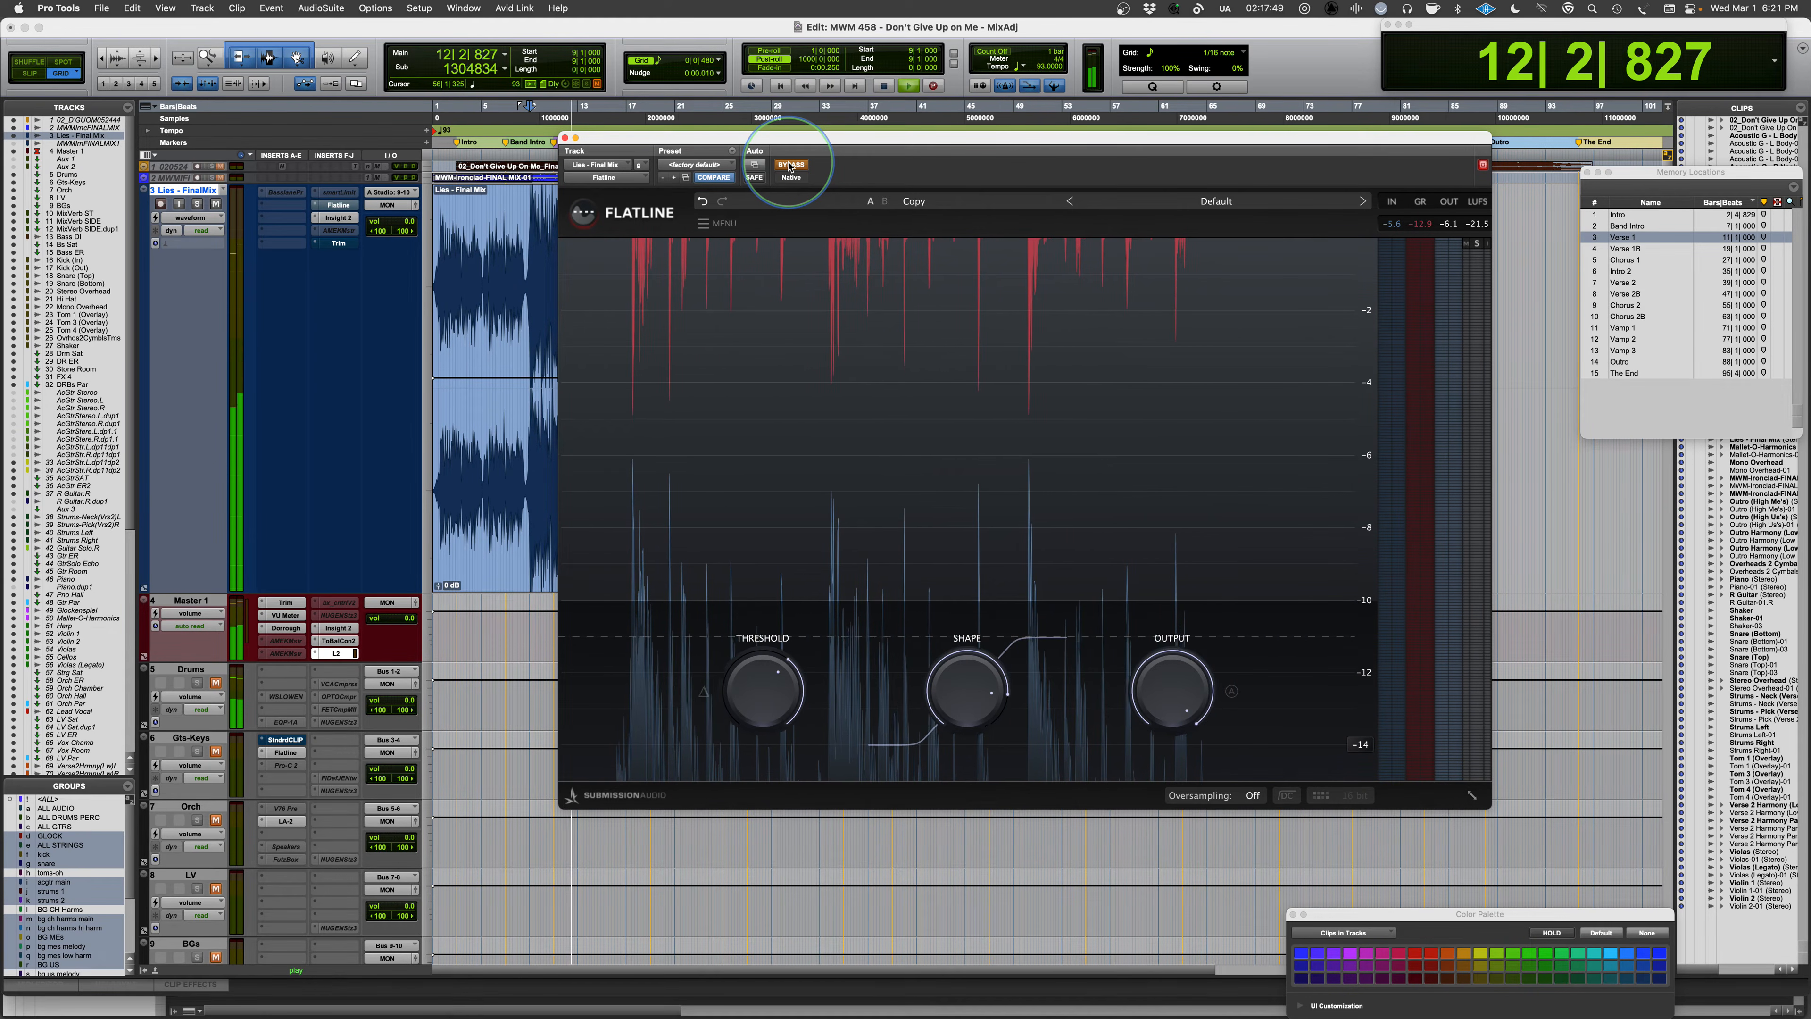
click(789, 165)
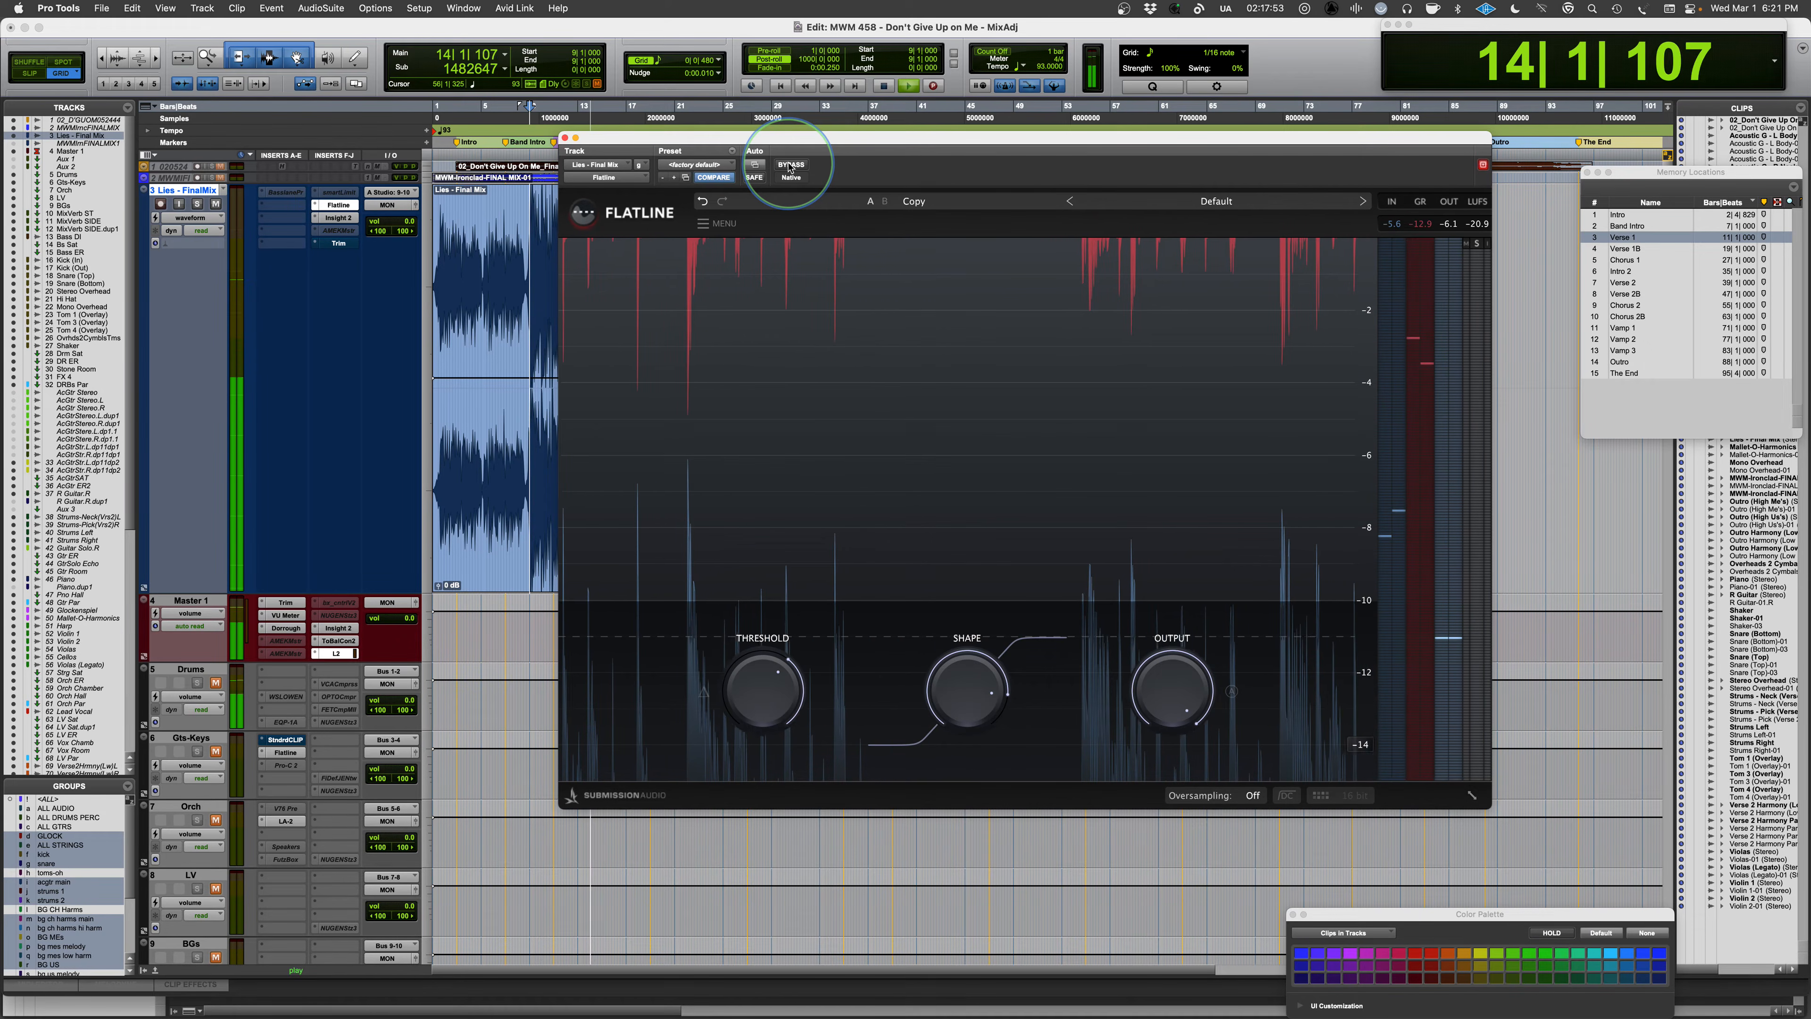
click(790, 164)
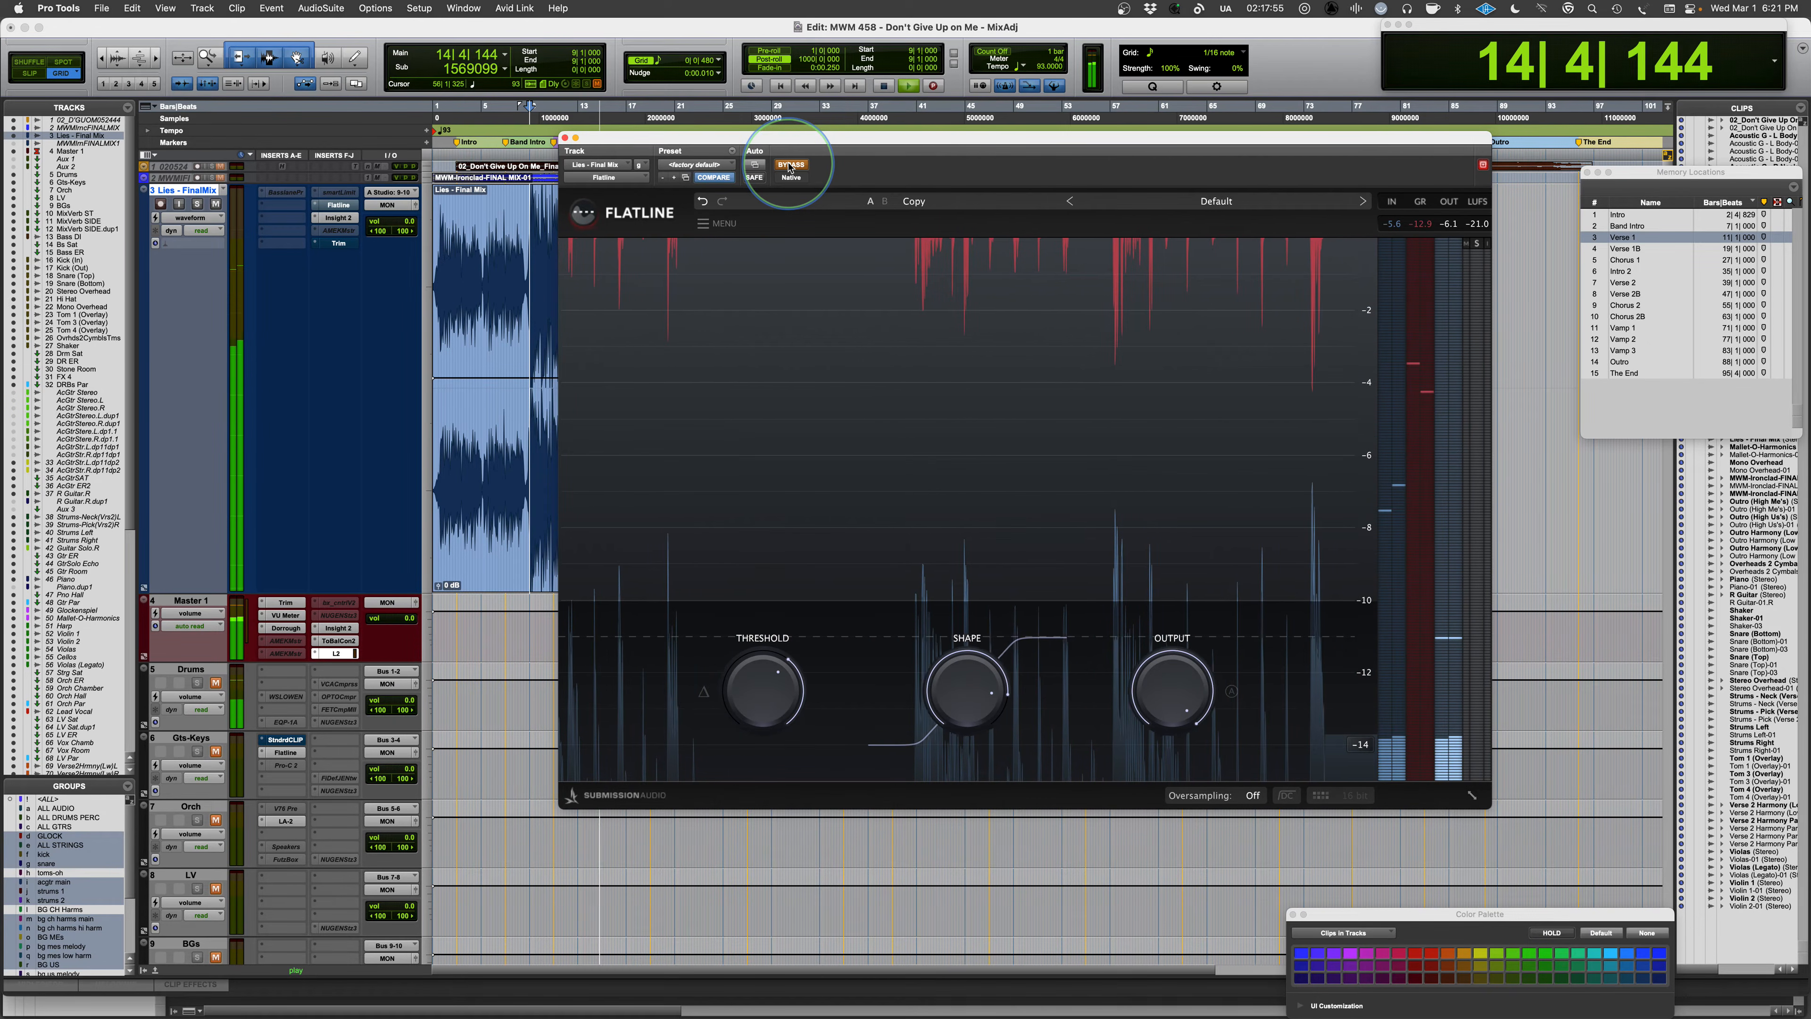
click(790, 165)
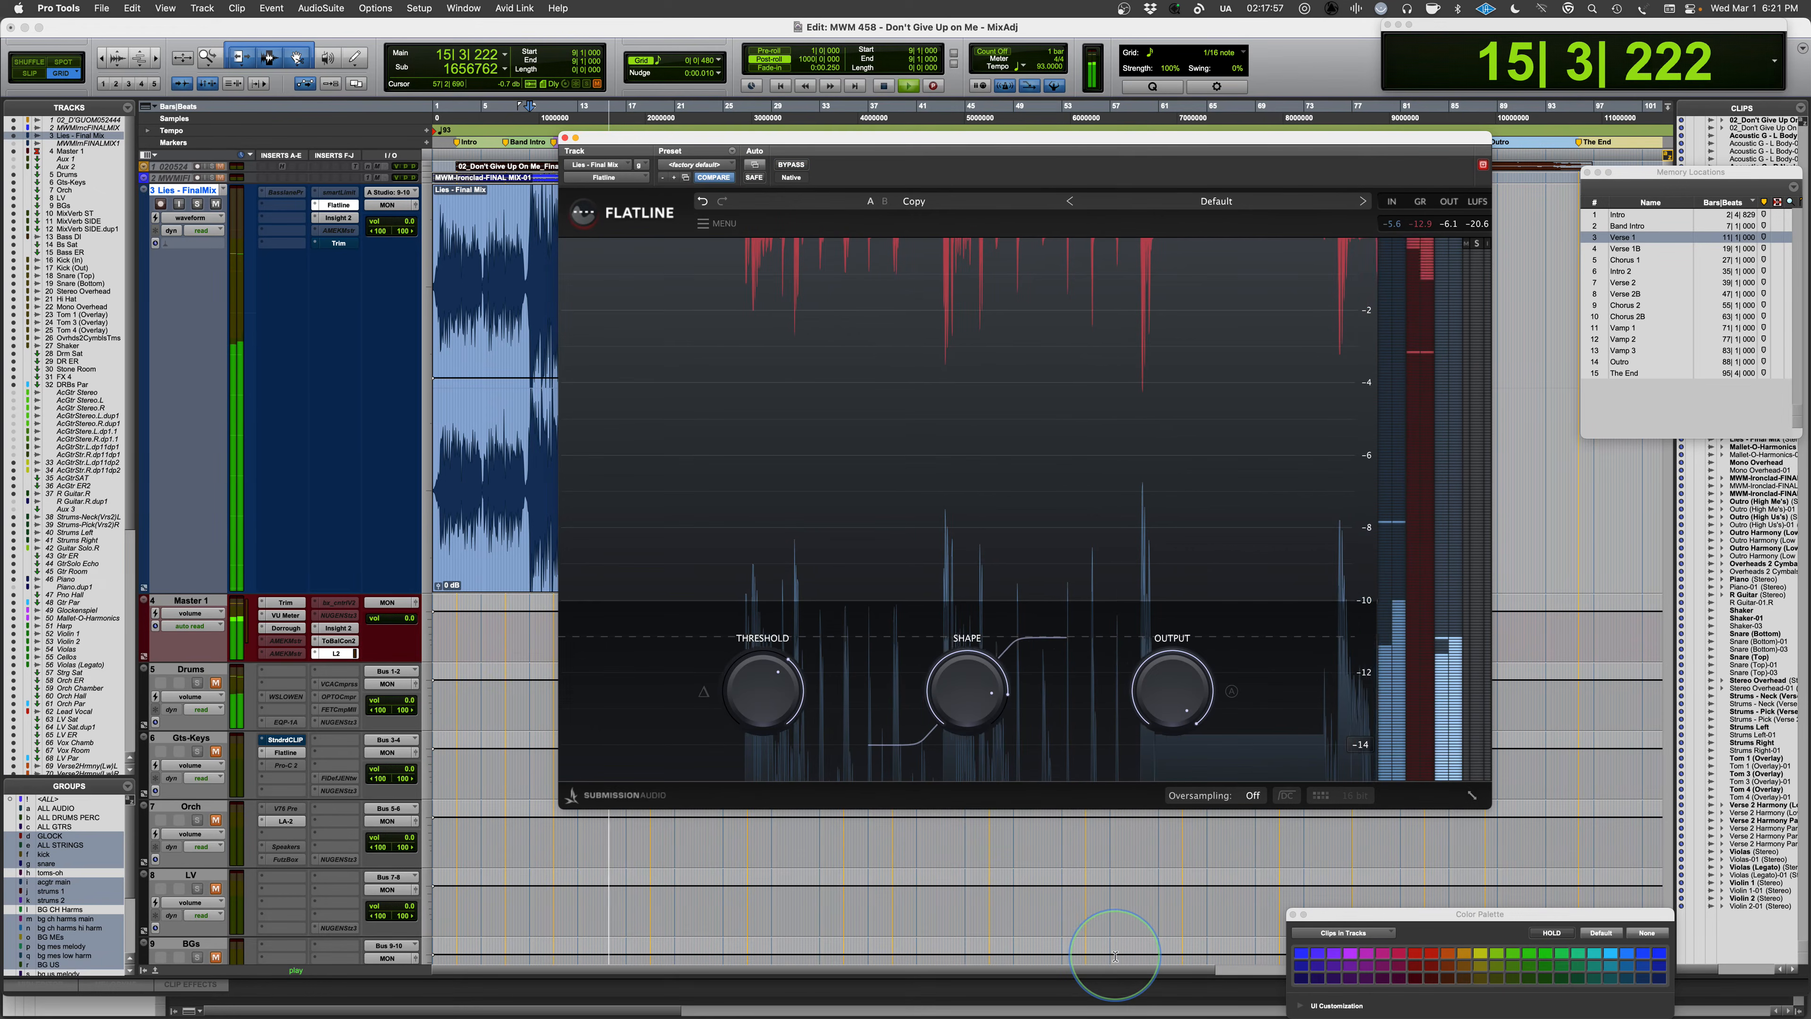
- Listen to the softer clipping with 128x oversampling, and switch oversampling back off while the mix plays
click(1251, 796)
click(1273, 777)
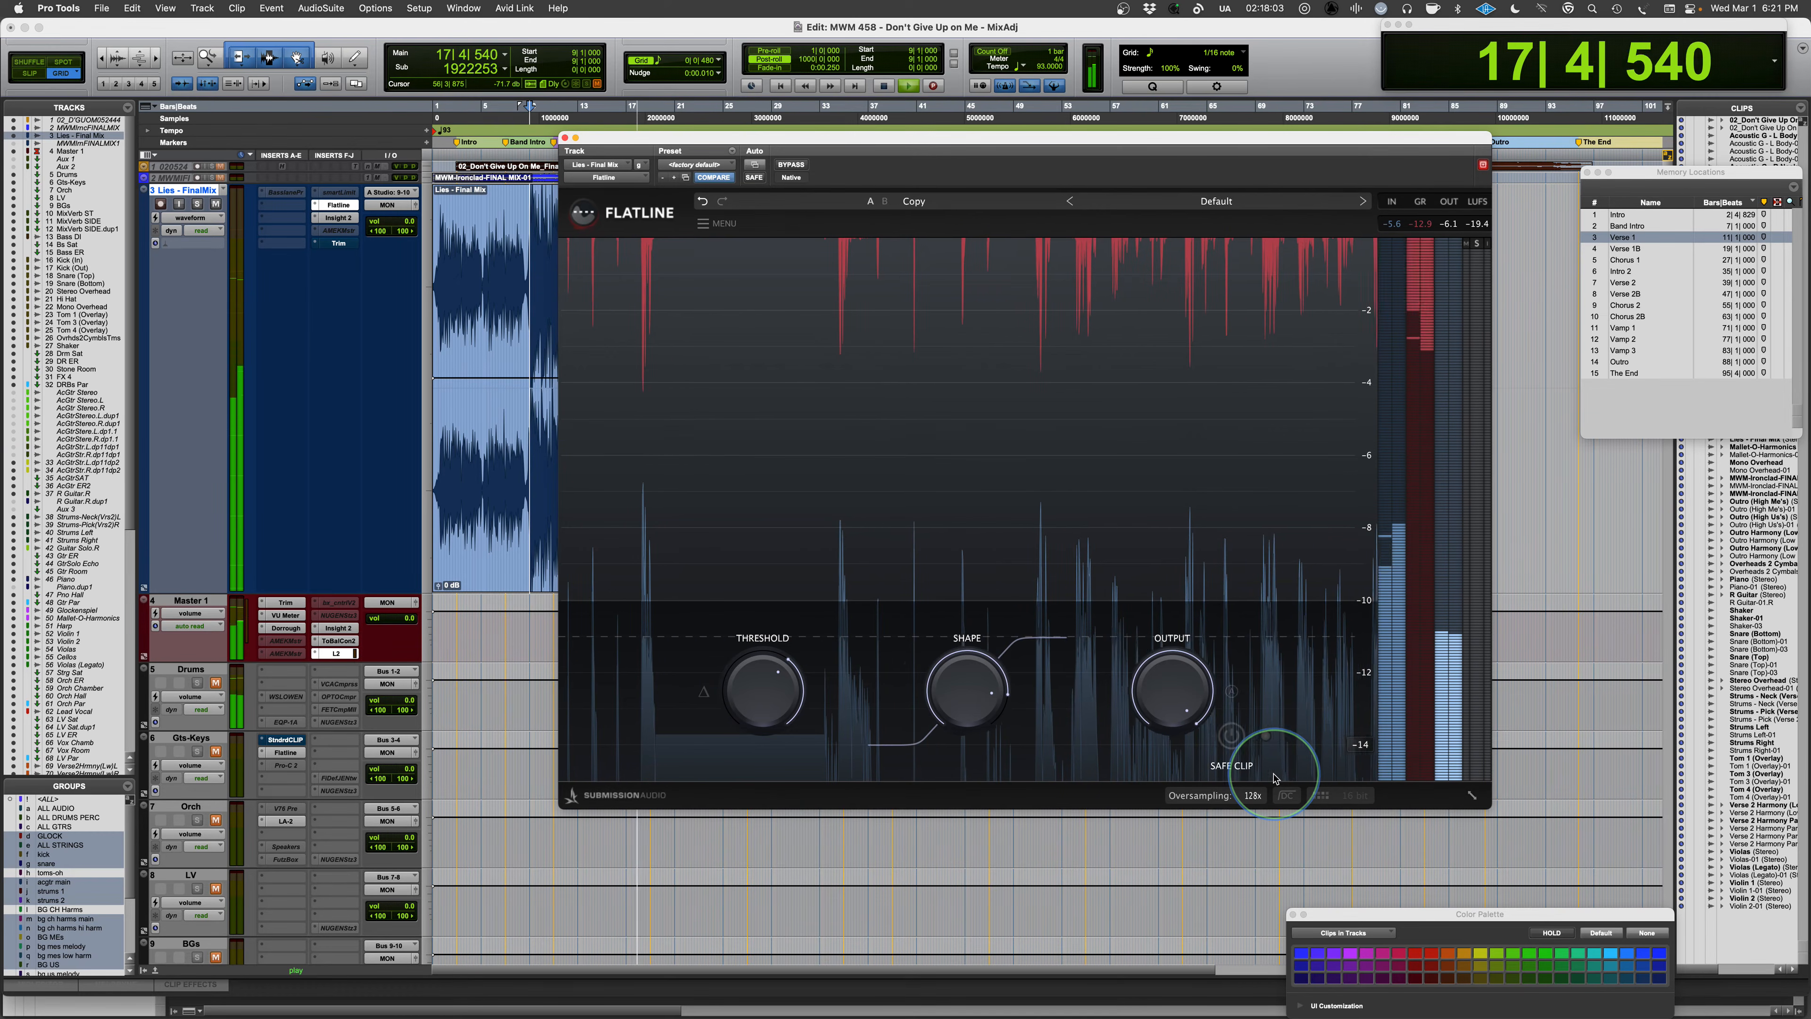
click(1252, 796)
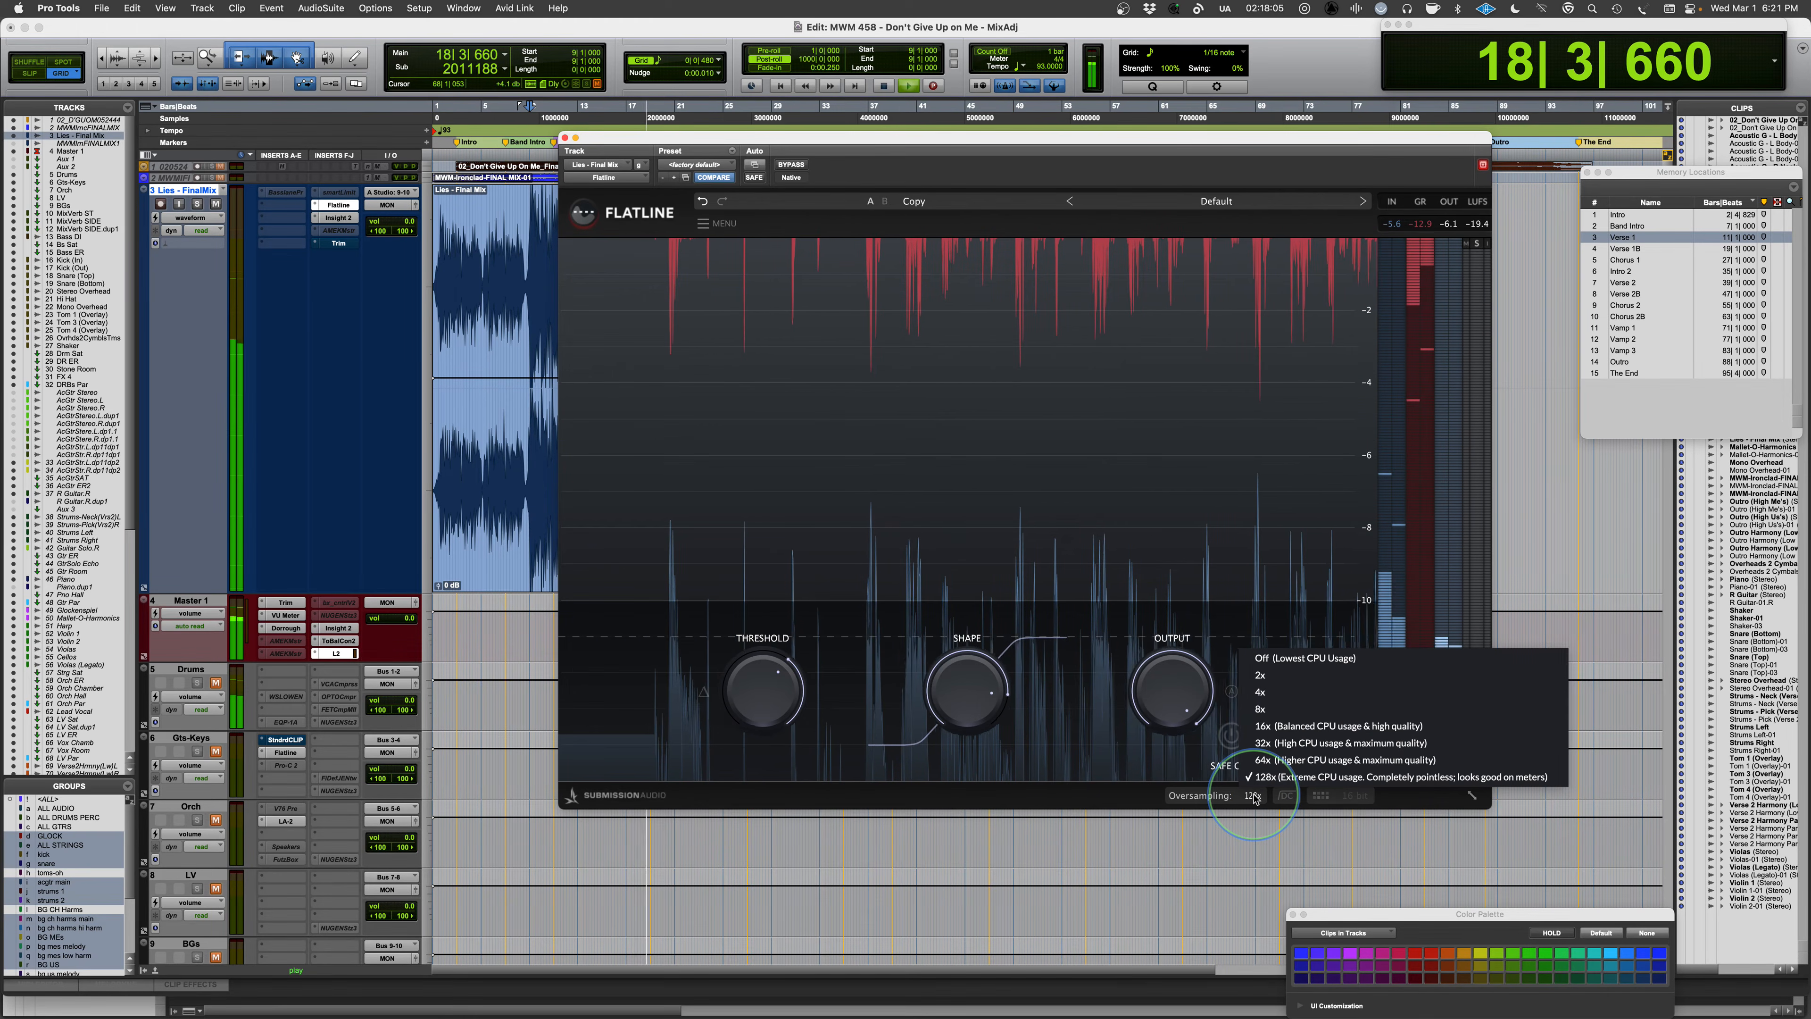
click(1281, 658)
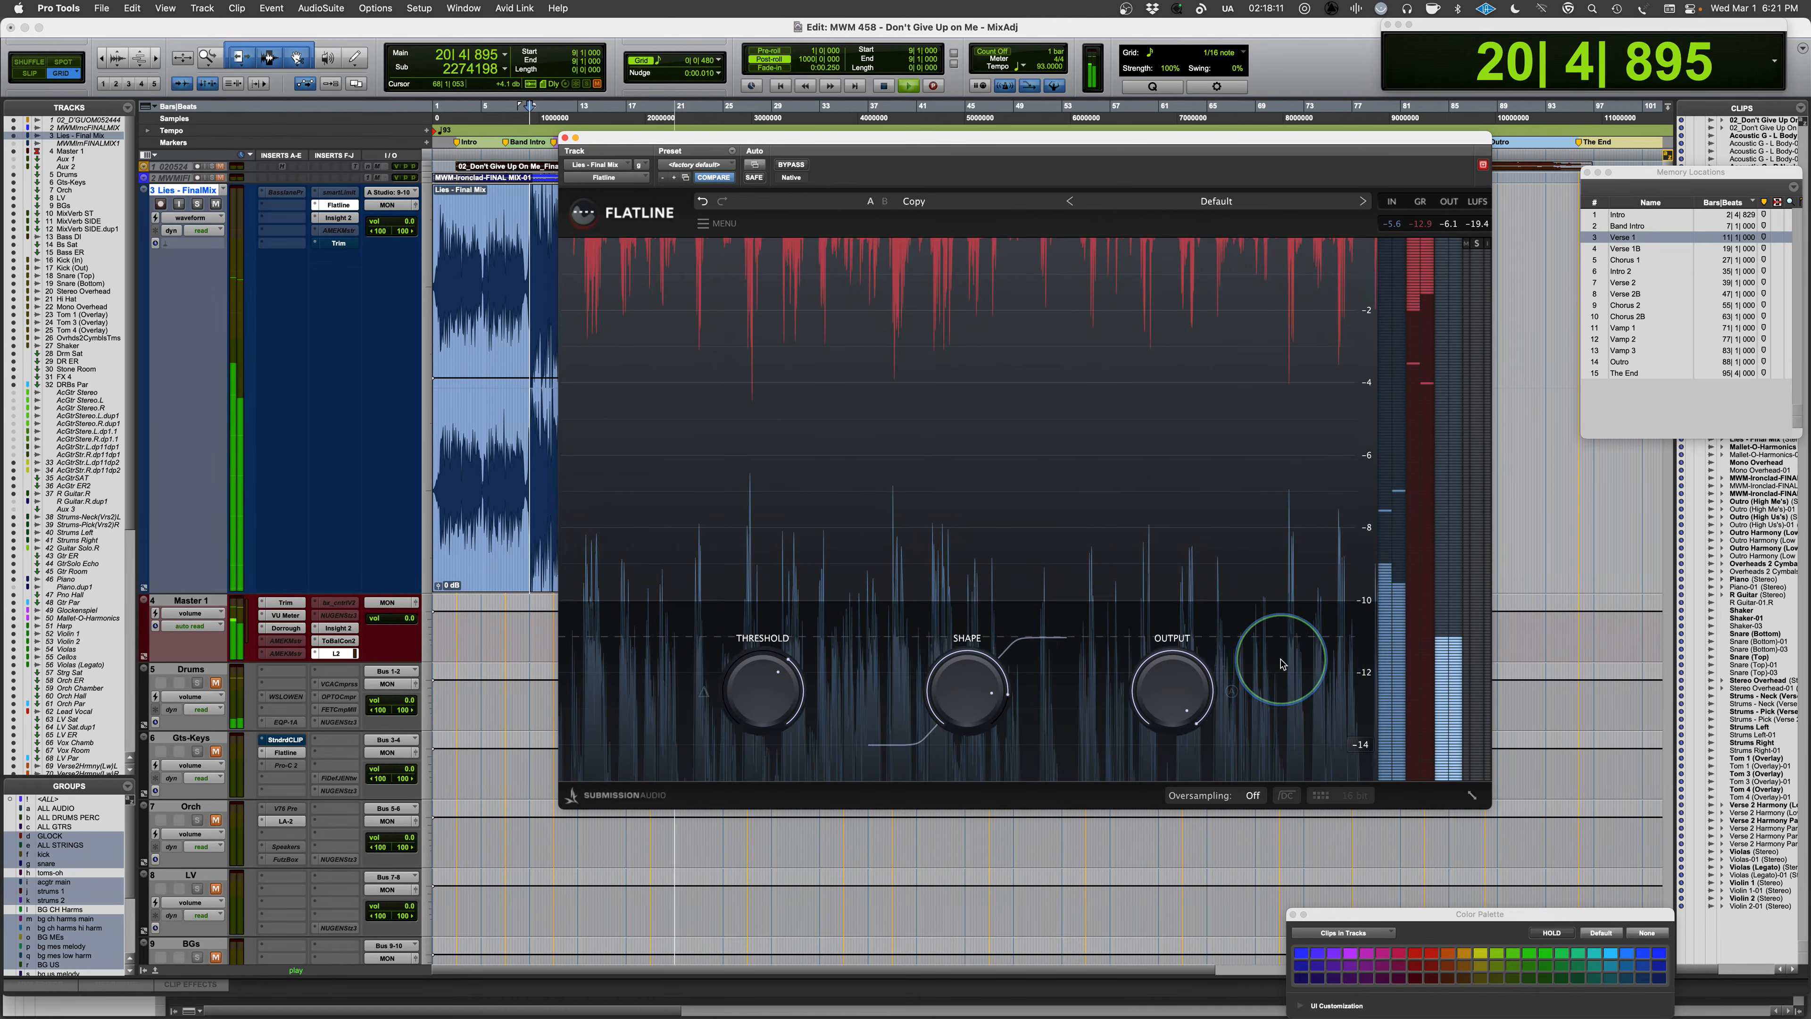
- Compare the softer clipping without oversampling to bypass twice, stop playback with Flatline active, and reposition its window
click(793, 164)
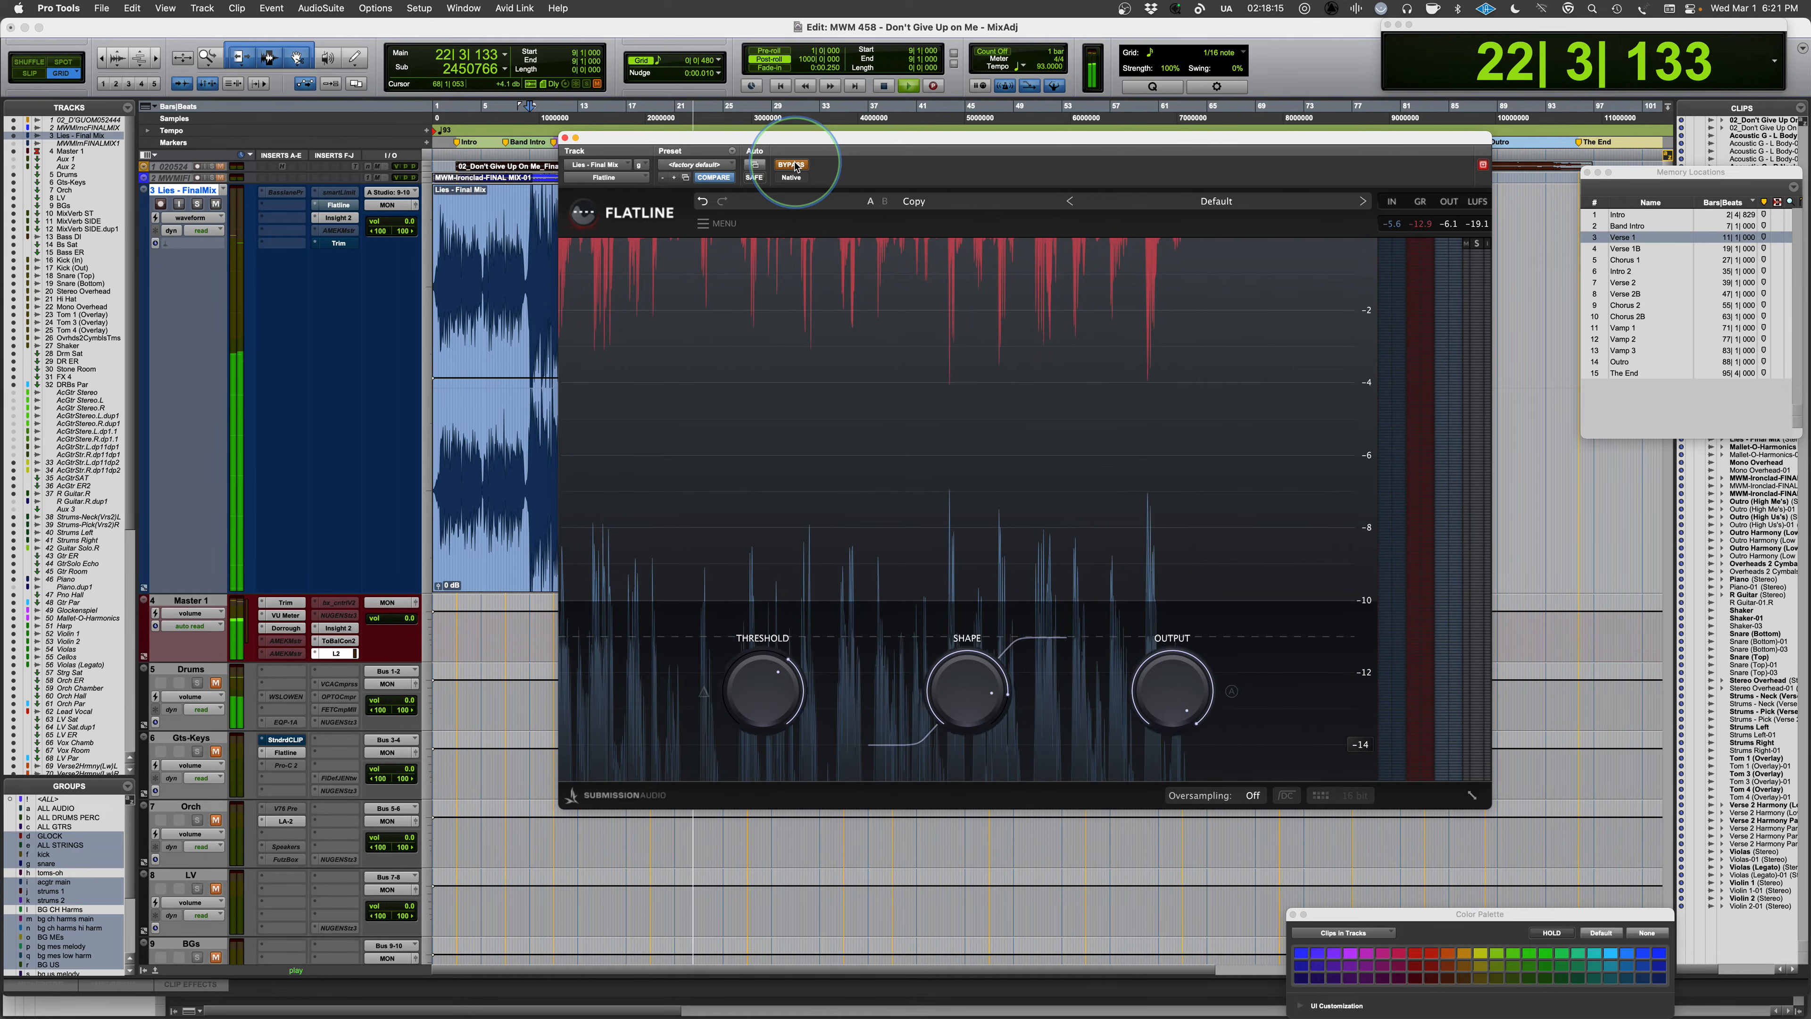
click(792, 165)
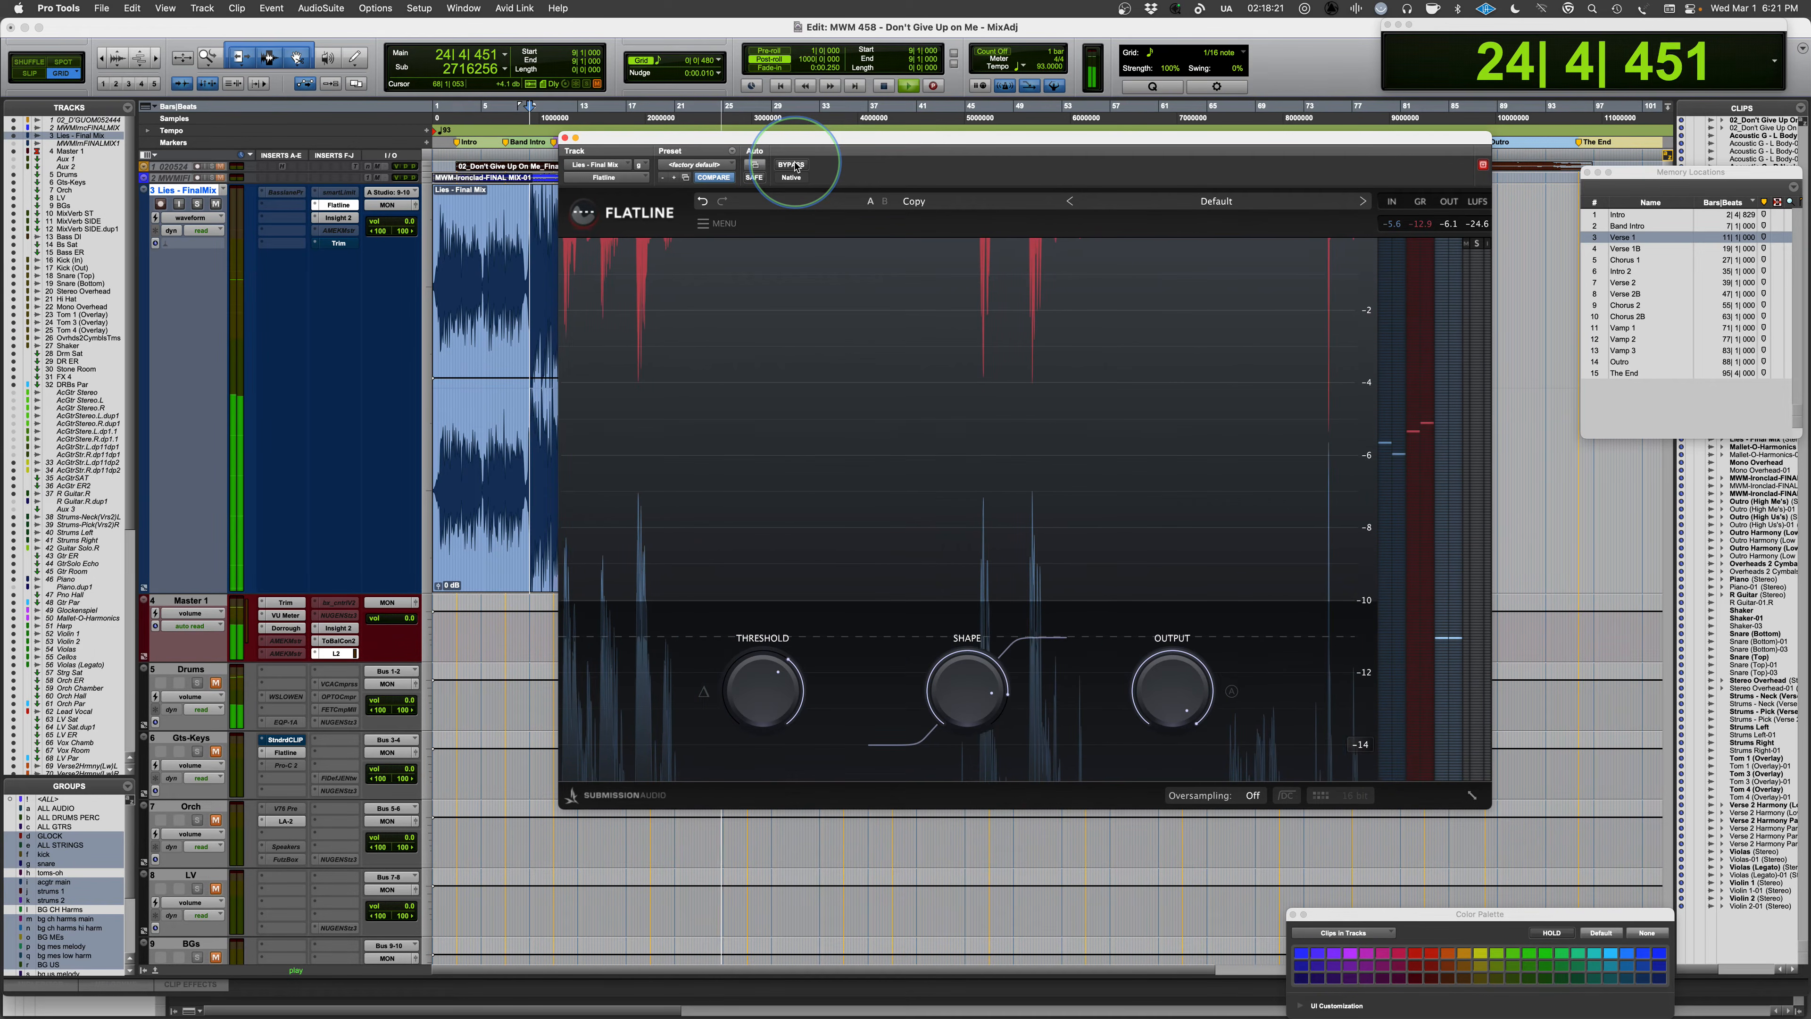
click(792, 165)
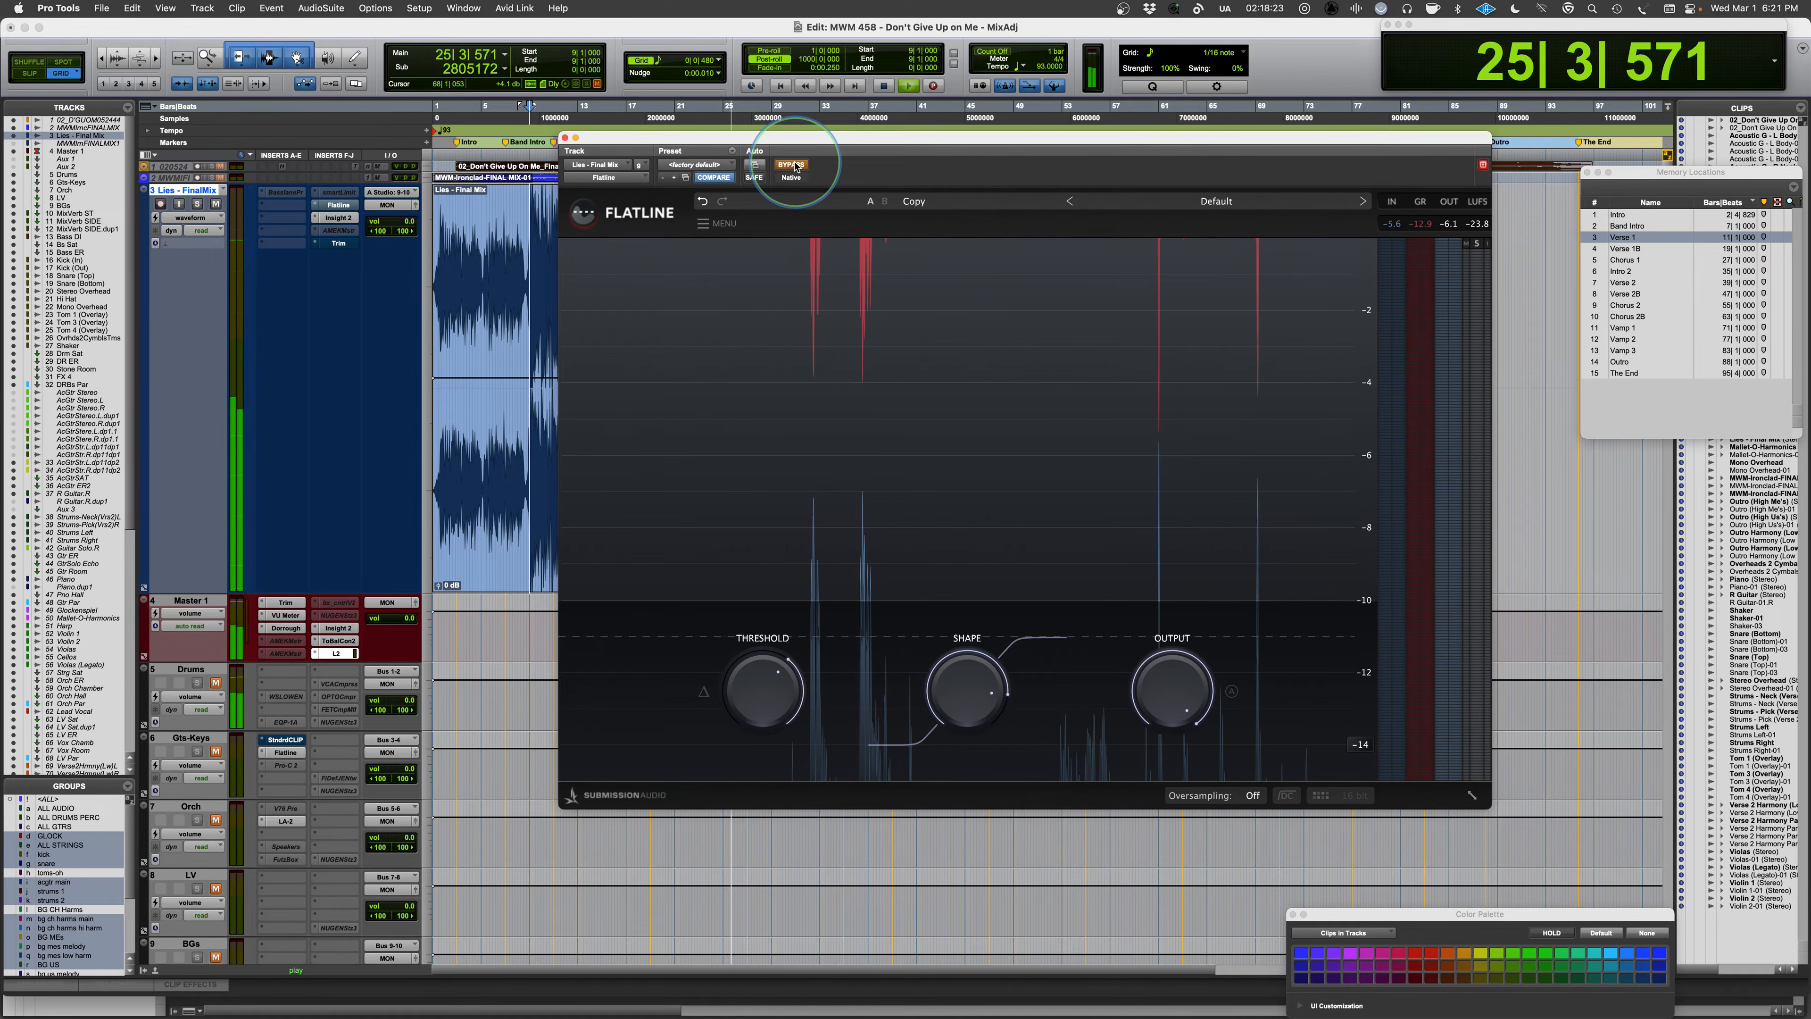
click(795, 165)
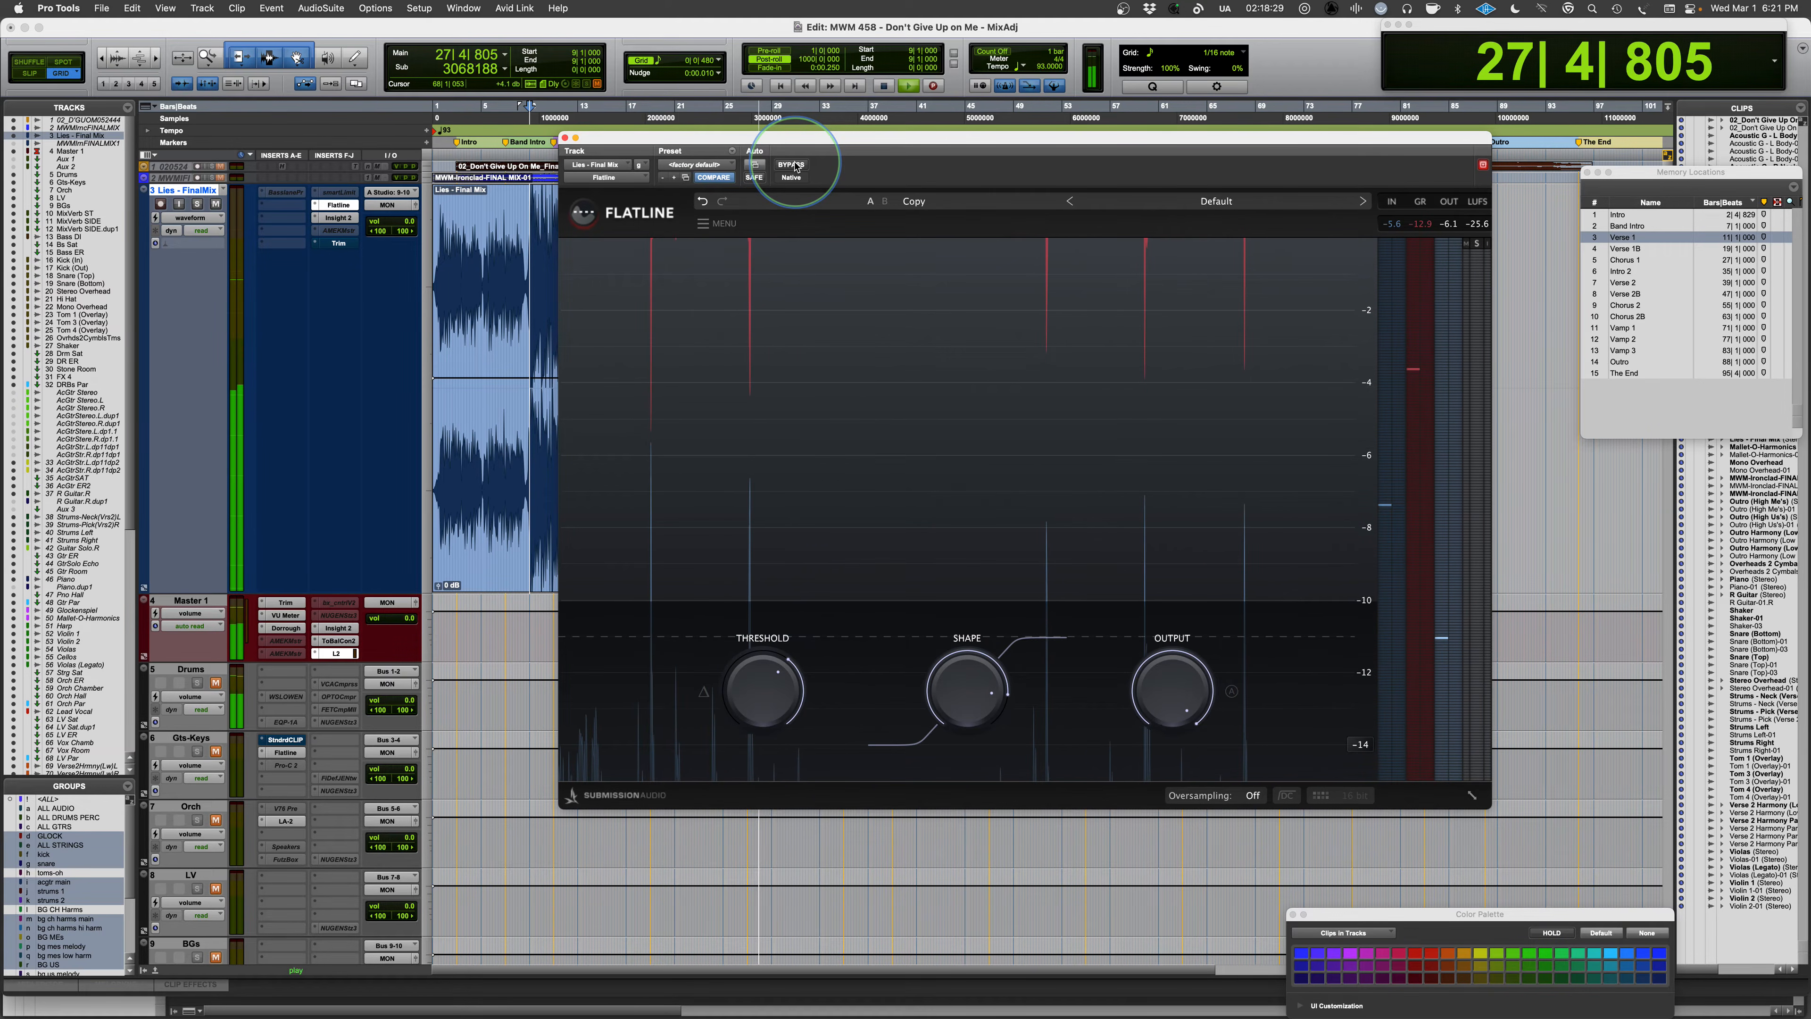
key(space)
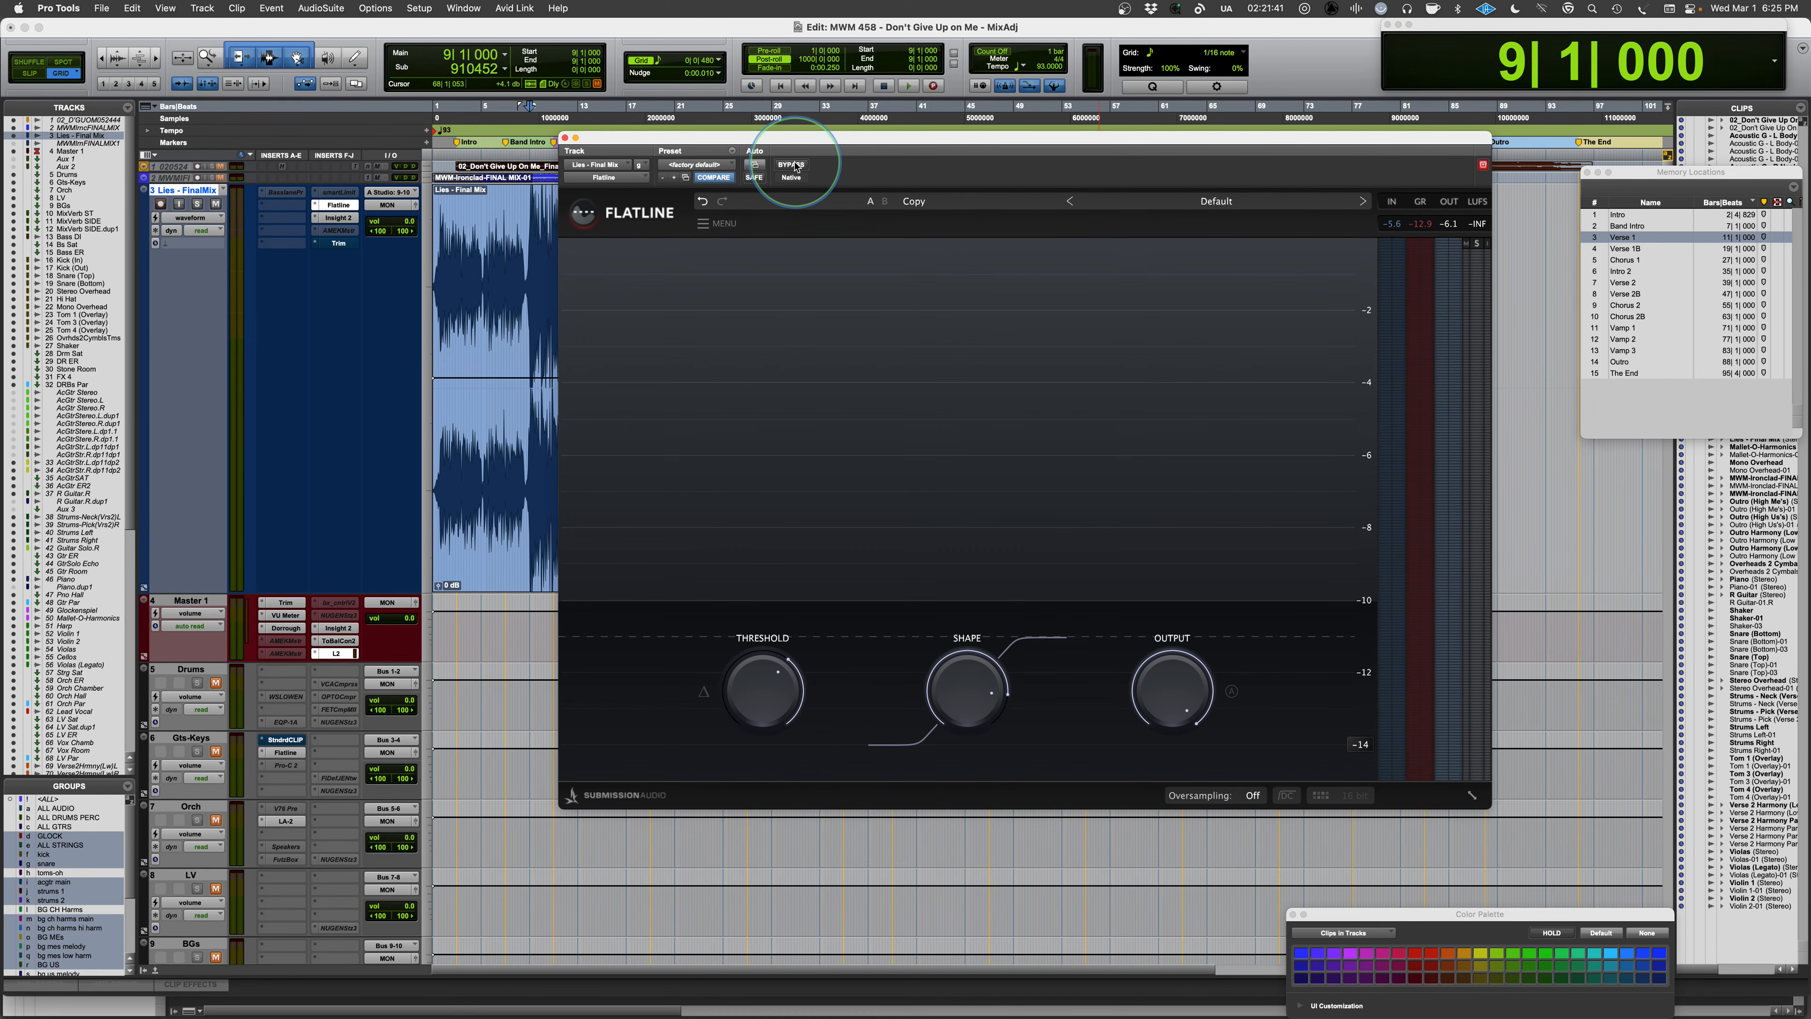
drag(882, 141, 821, 150)
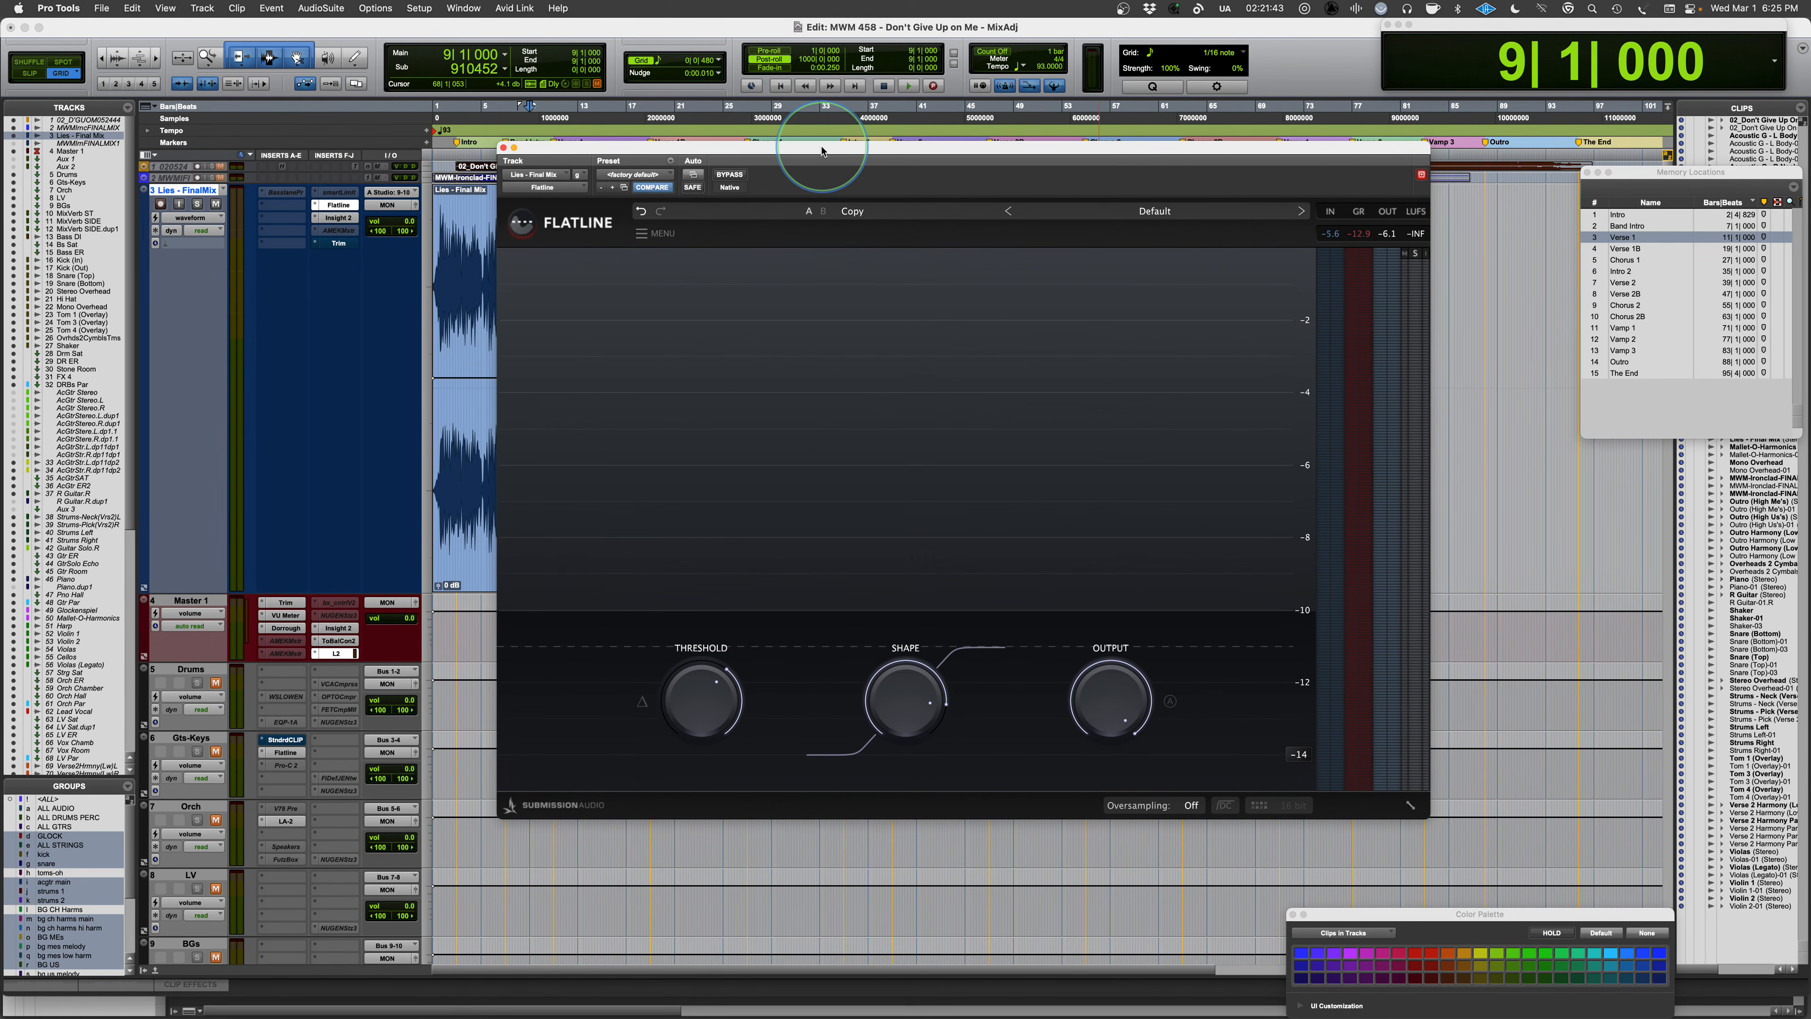